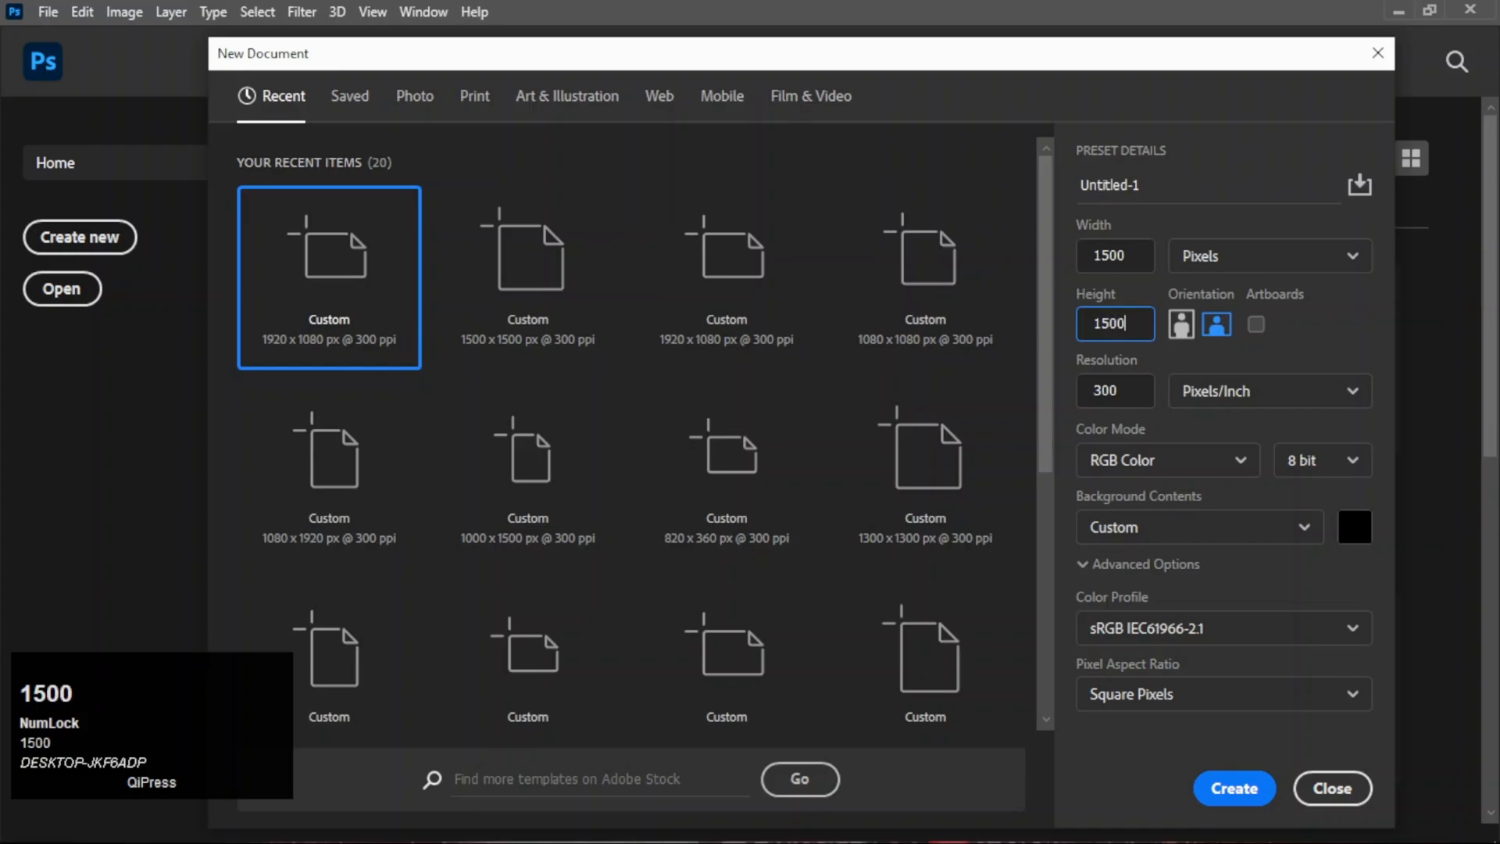
- Create a new 1500 x 1500 px RGB document at 300 pixels/inch with a black background
{"action": "left_click", "coordinate": [1106, 387]}
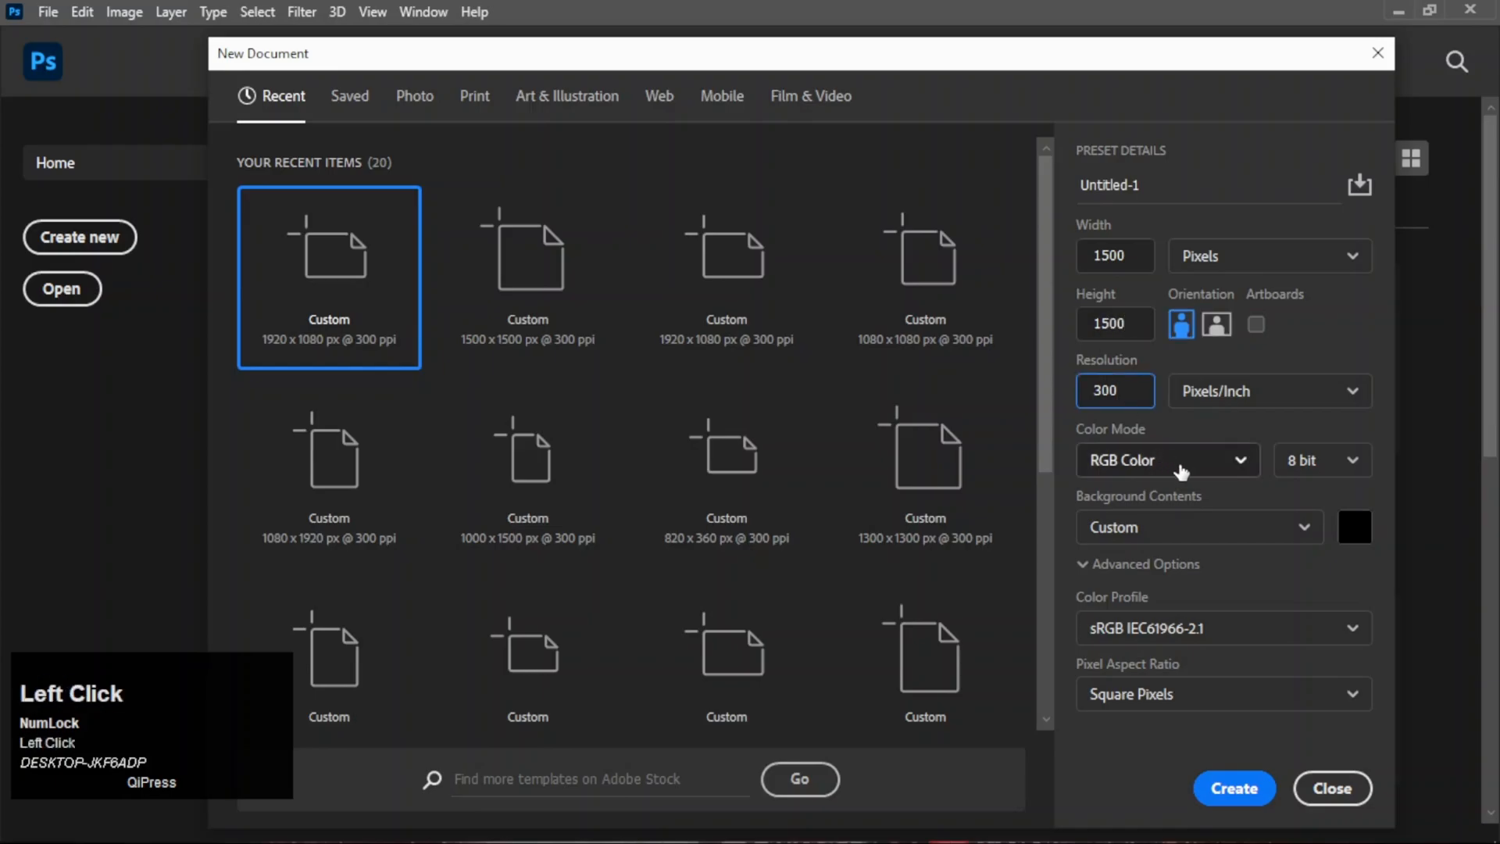
{"action": "left_click", "coordinate": [1233, 789]}
{"action": "key", "text": "ctrl+0"}
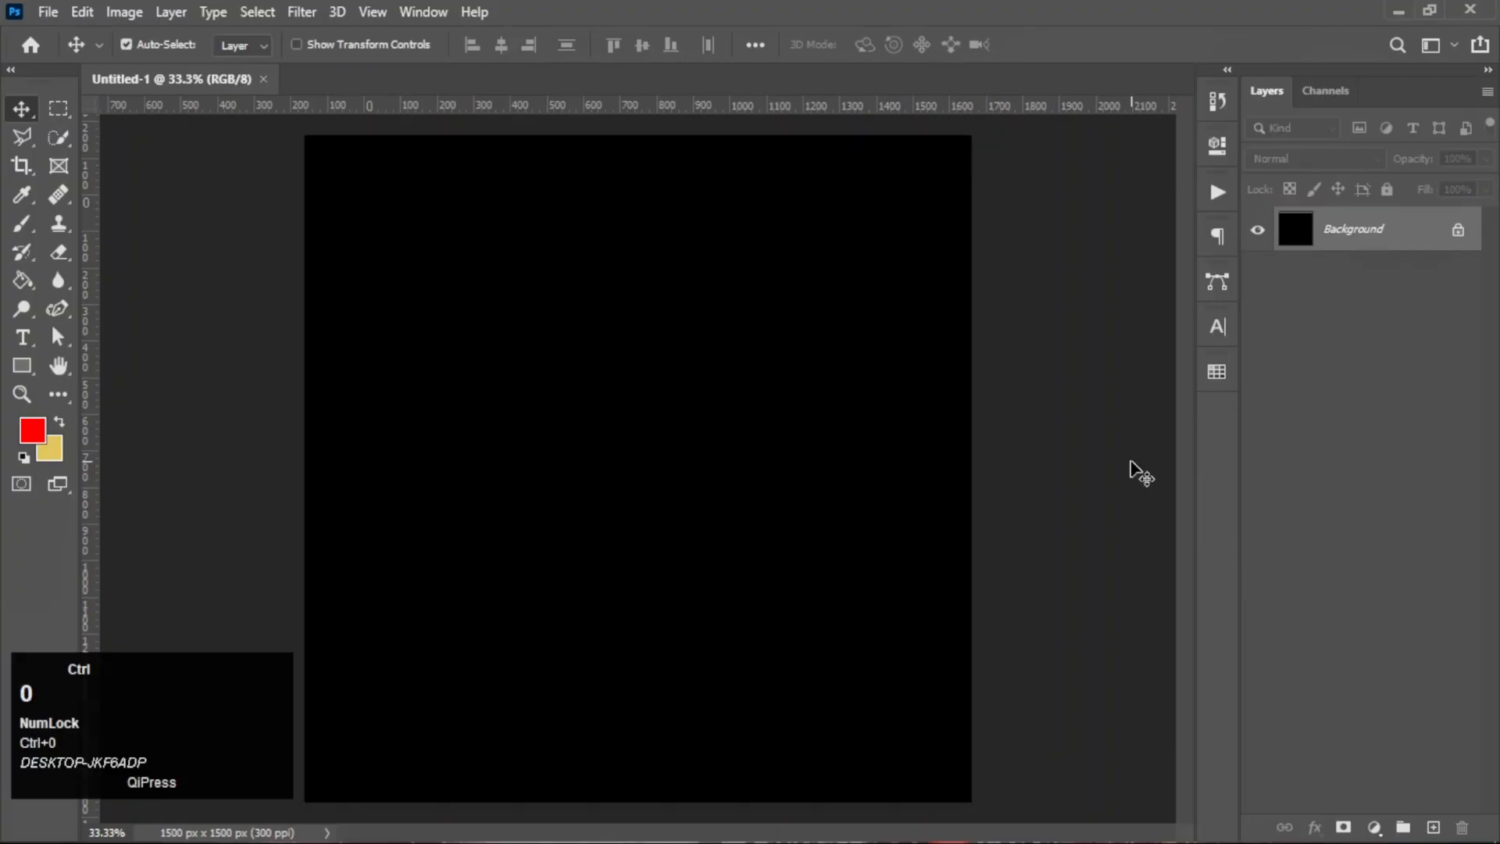
- Place the stage microphone photo from File Explorer, scaled up to cover the whole canvas with the microphone towards the right edge
{"action": "left_click", "coordinate": [583, 826]}
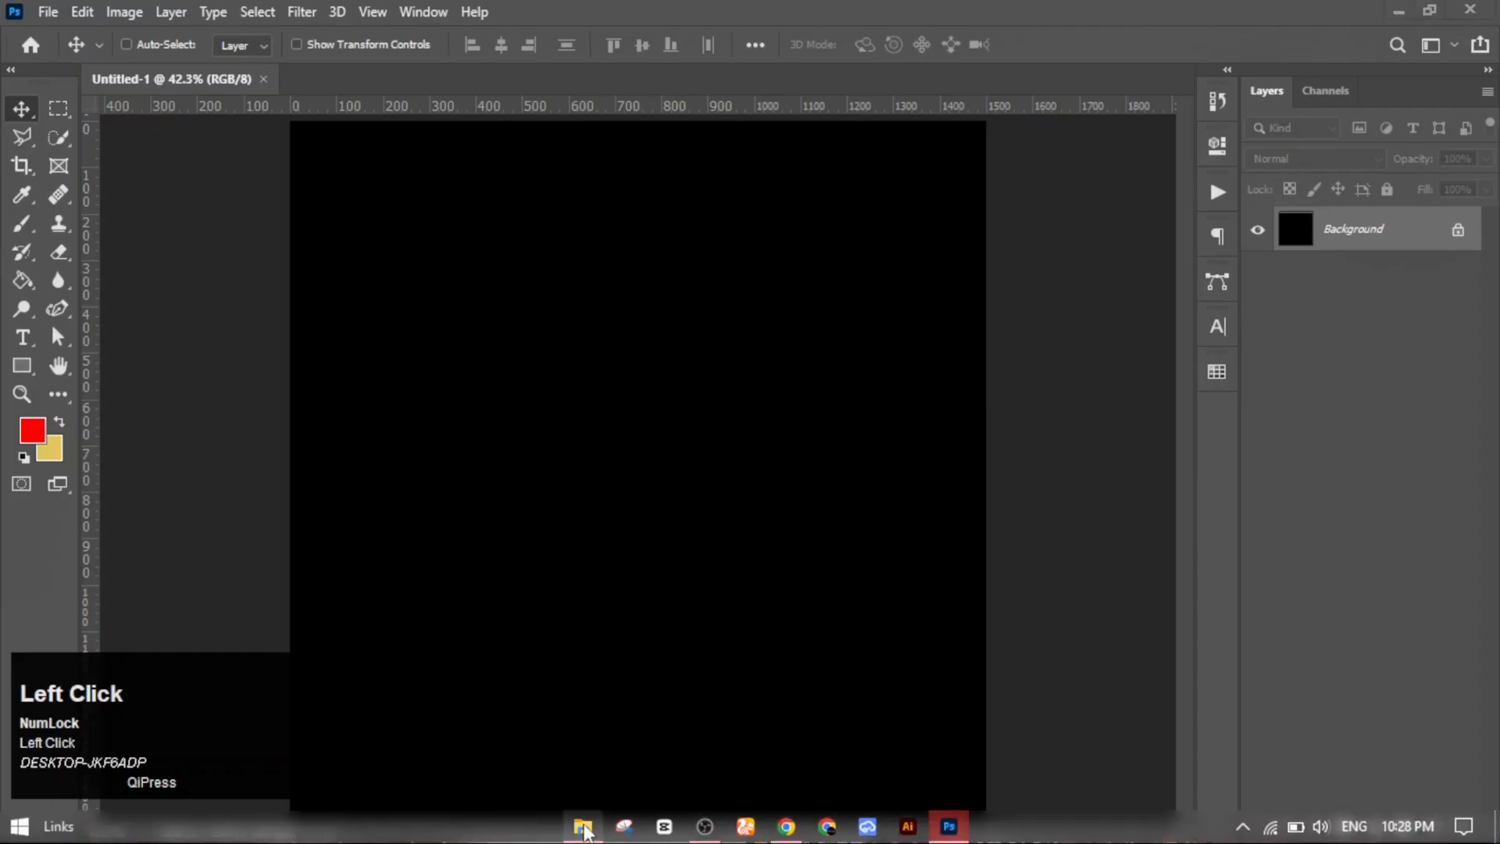
{"action": "left_click_drag", "start_coordinate": [603, 163], "coordinate": [696, 532]}
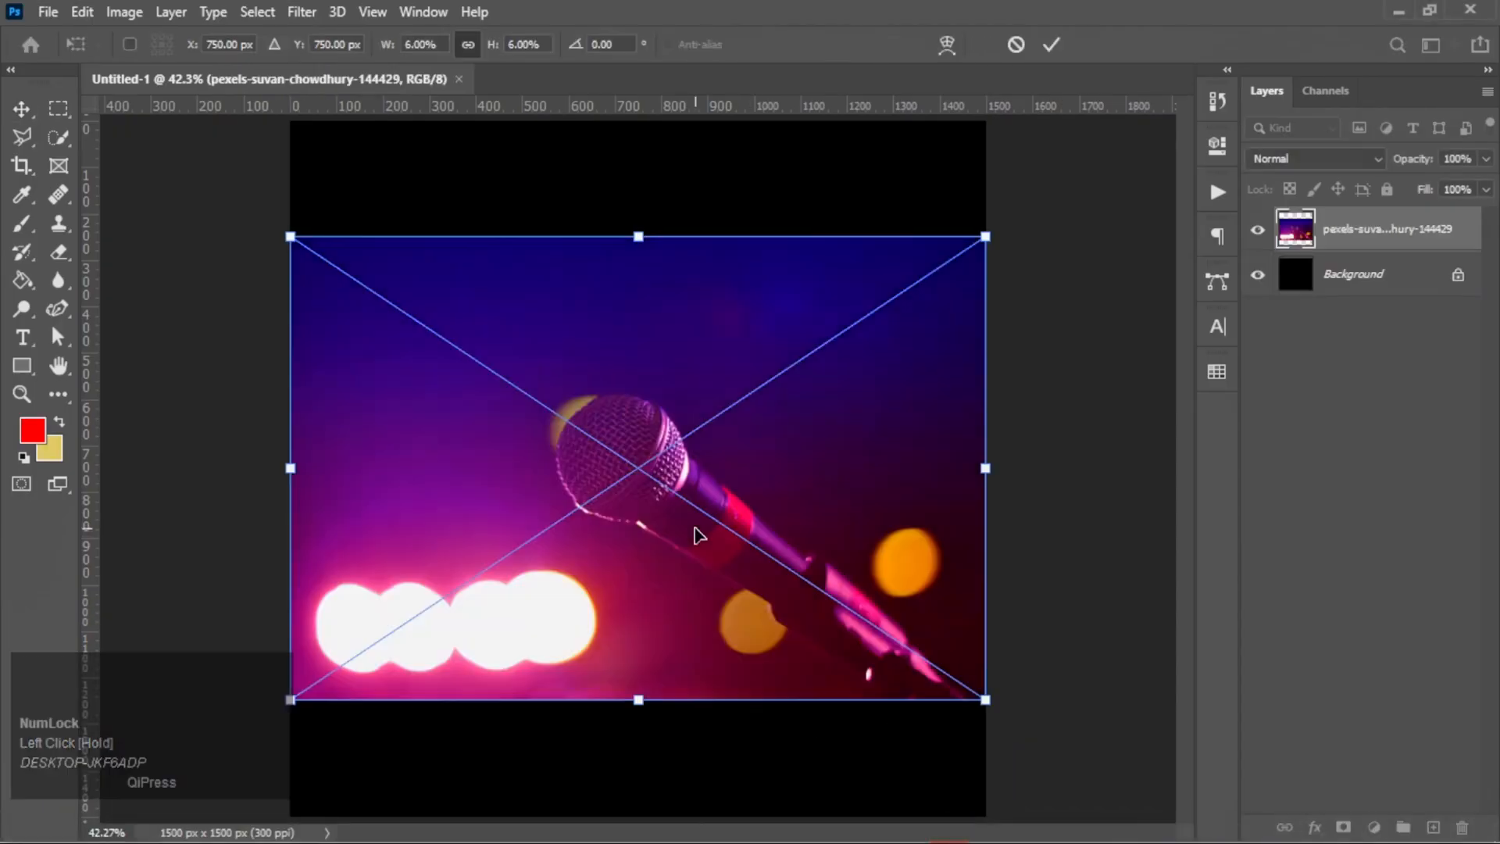
{"action": "scroll", "coordinate": [696, 532], "scroll_direction": "down", "scroll_amount": 1, "text": "alt"}
{"action": "left_click_drag", "start_coordinate": [946, 652], "coordinate": [1051, 805]}
{"action": "left_click_drag", "start_coordinate": [656, 537], "coordinate": [816, 539]}
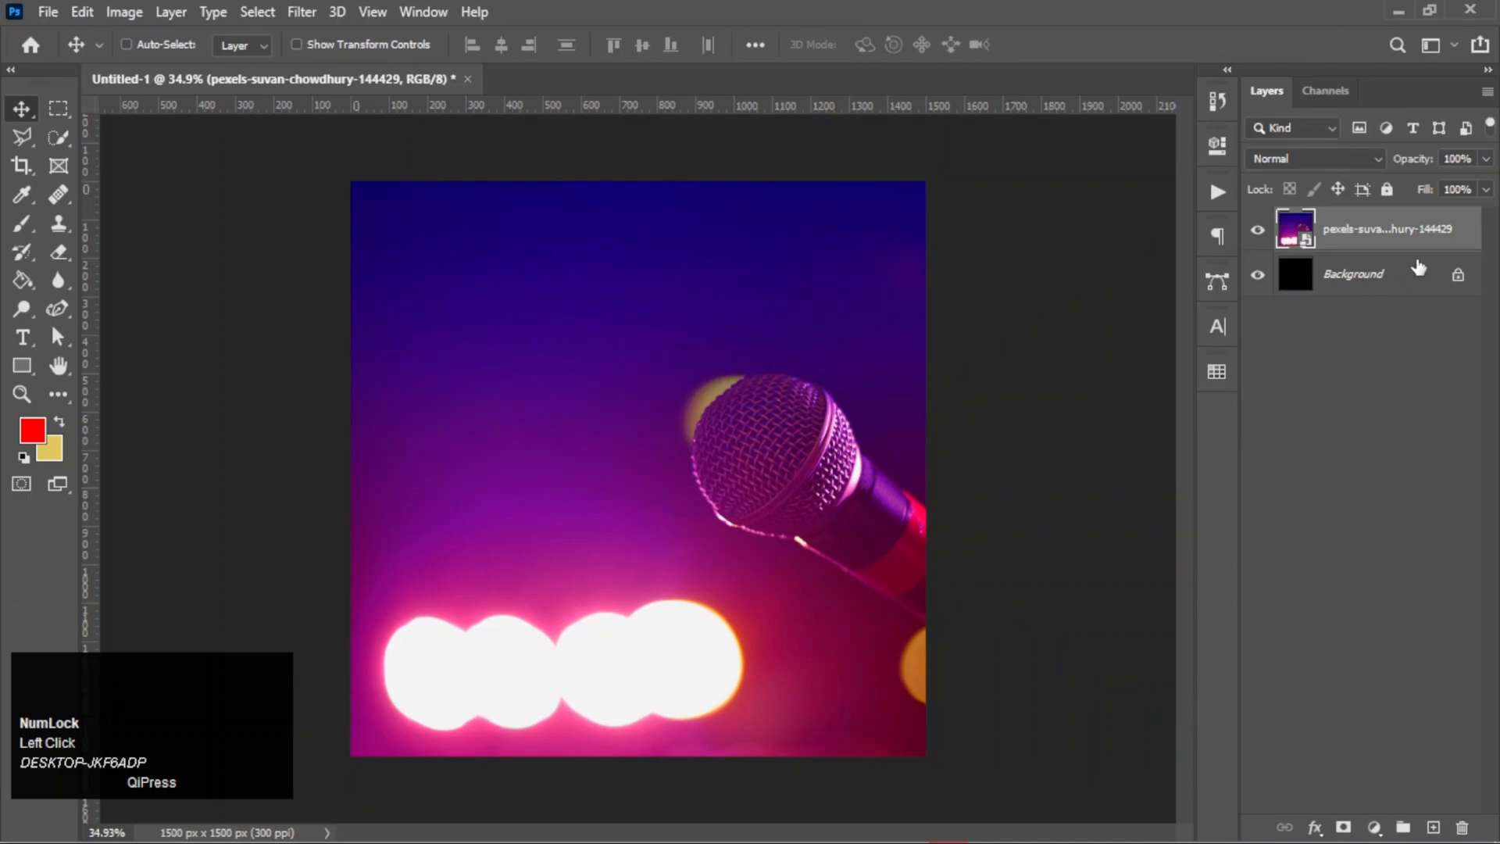
- Lower the microphone photo layer's opacity to 30%
{"action": "left_click_drag", "start_coordinate": [1463, 159], "coordinate": [1424, 172]}
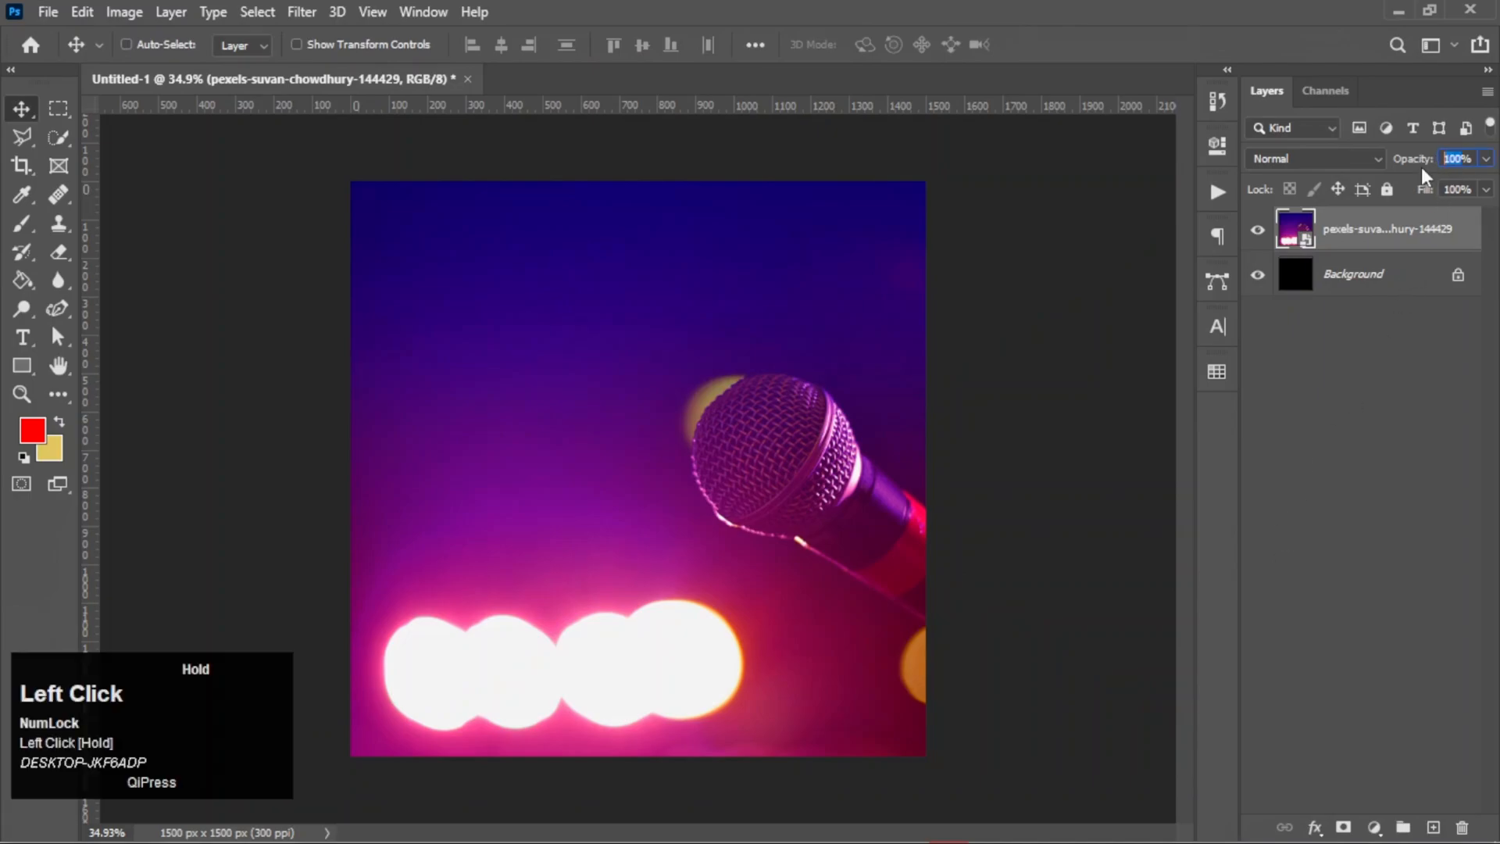
{"action": "type", "text": "30"}
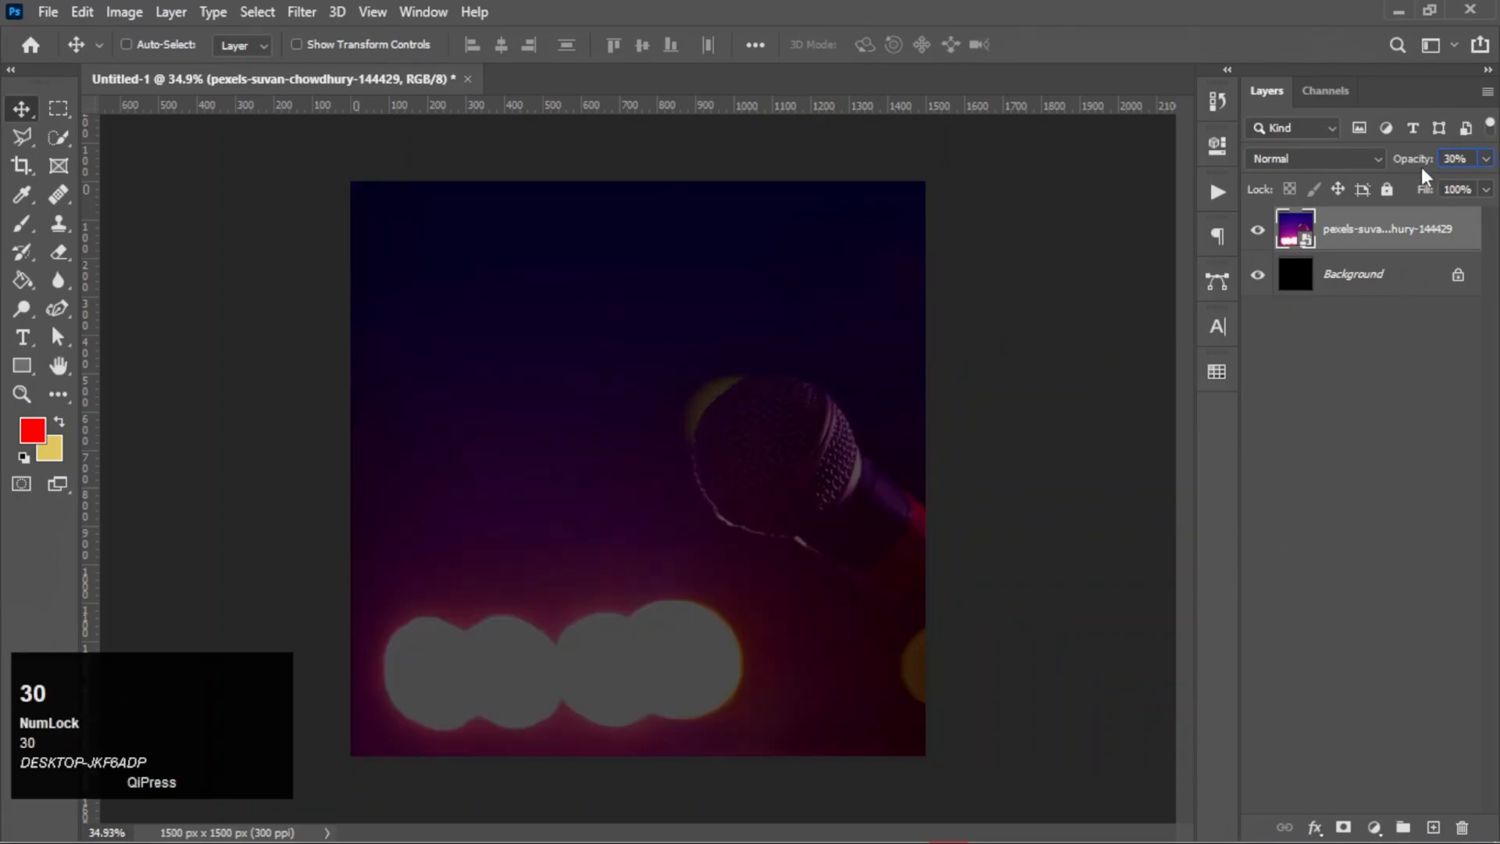
{"action": "key", "text": "Return"}
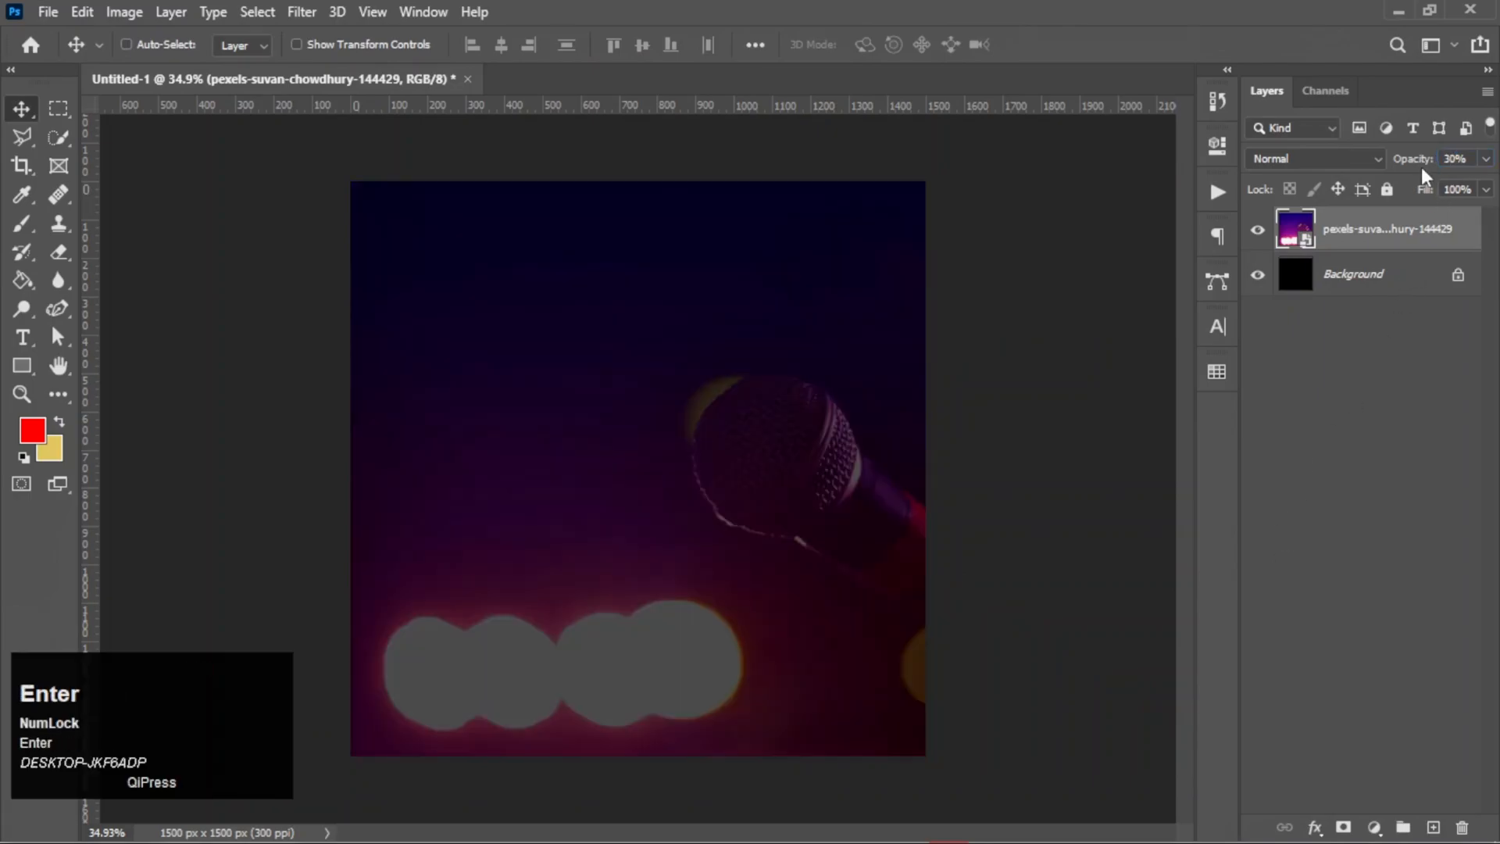
- Add a Black & White adjustment layer with default settings above the microphone photo
{"action": "left_click", "coordinate": [1376, 827]}
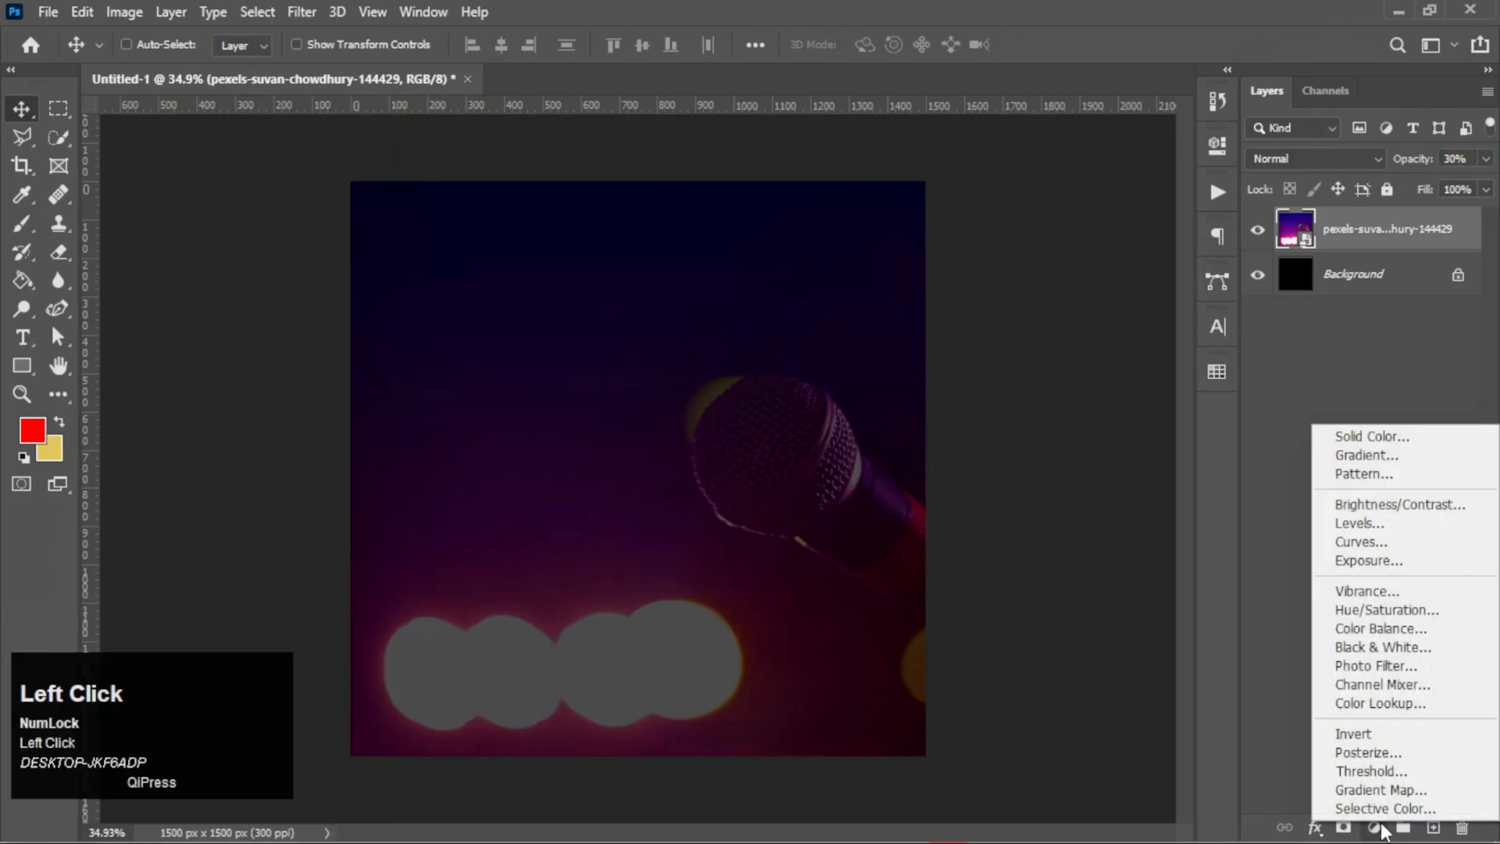
{"action": "left_click", "coordinate": [1375, 647]}
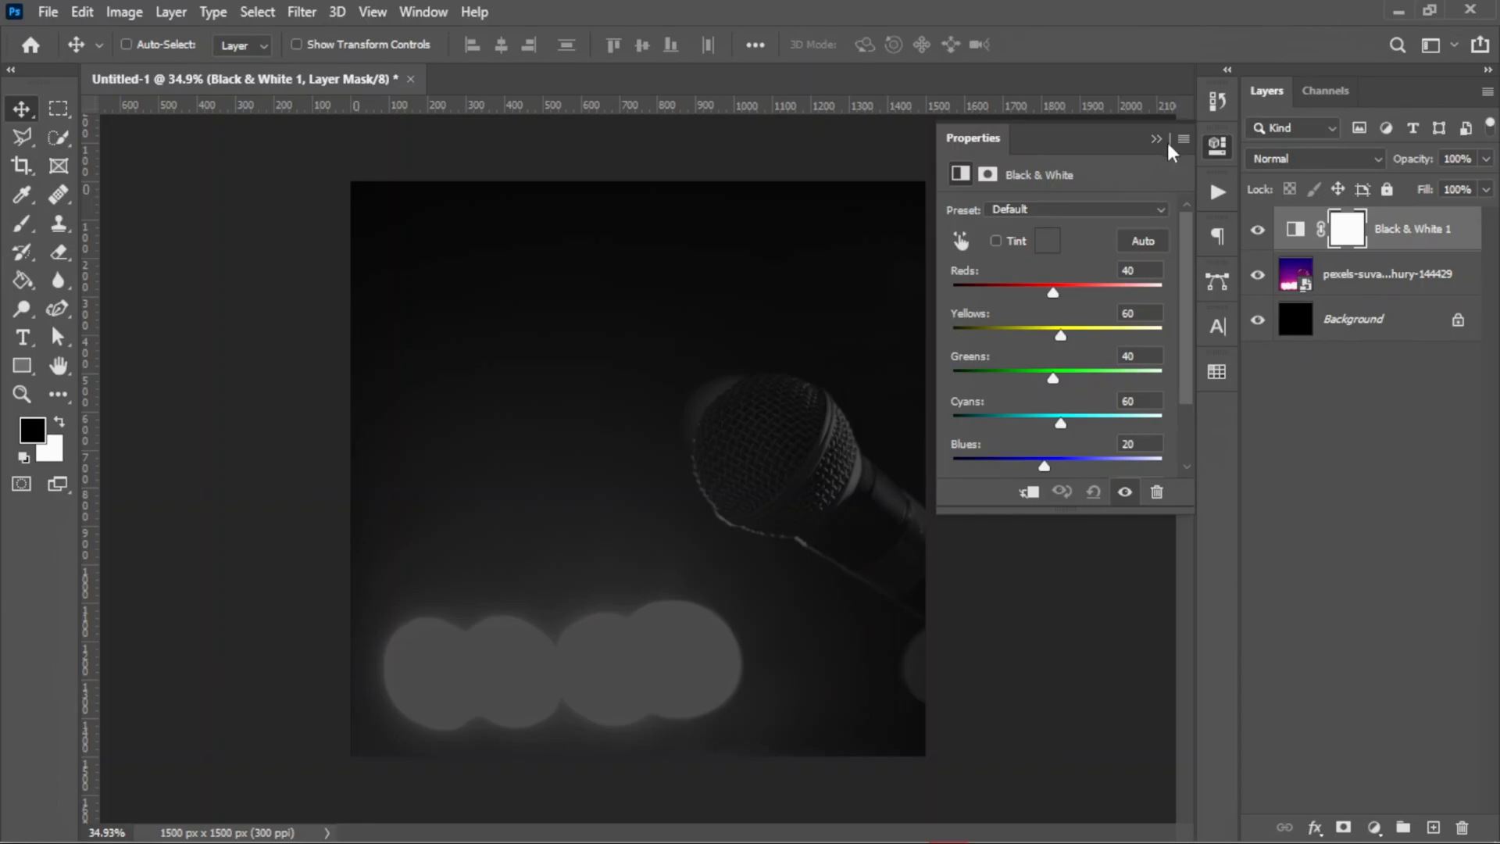
{"action": "left_click", "coordinate": [1156, 140]}
- Add a Curves adjustment layer and raise the Green channel's midpoint slightly to tint the image green
{"action": "left_click", "coordinate": [1373, 829]}
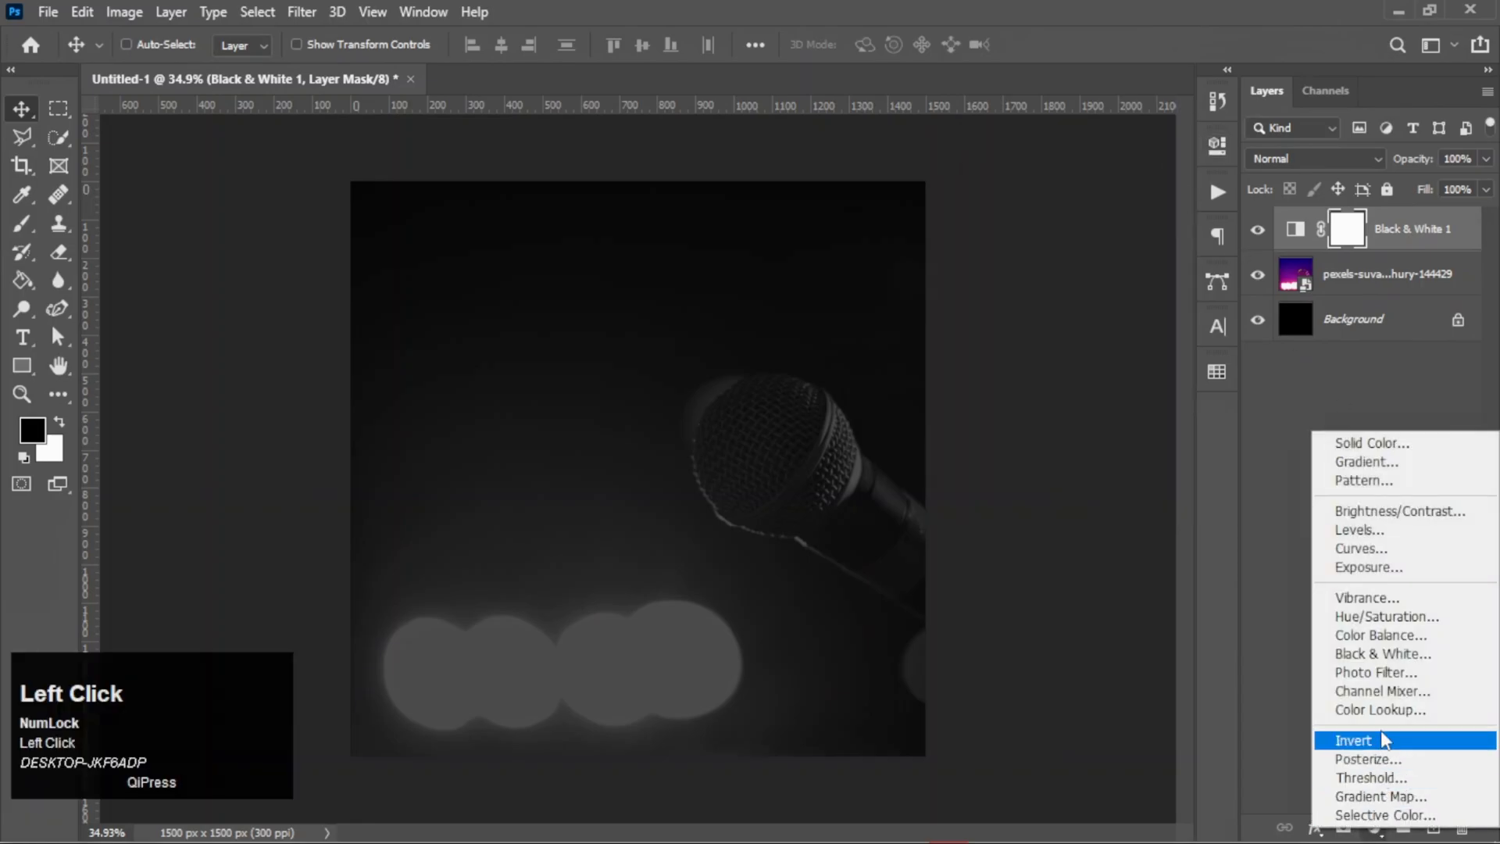
{"action": "left_click", "coordinate": [1376, 550]}
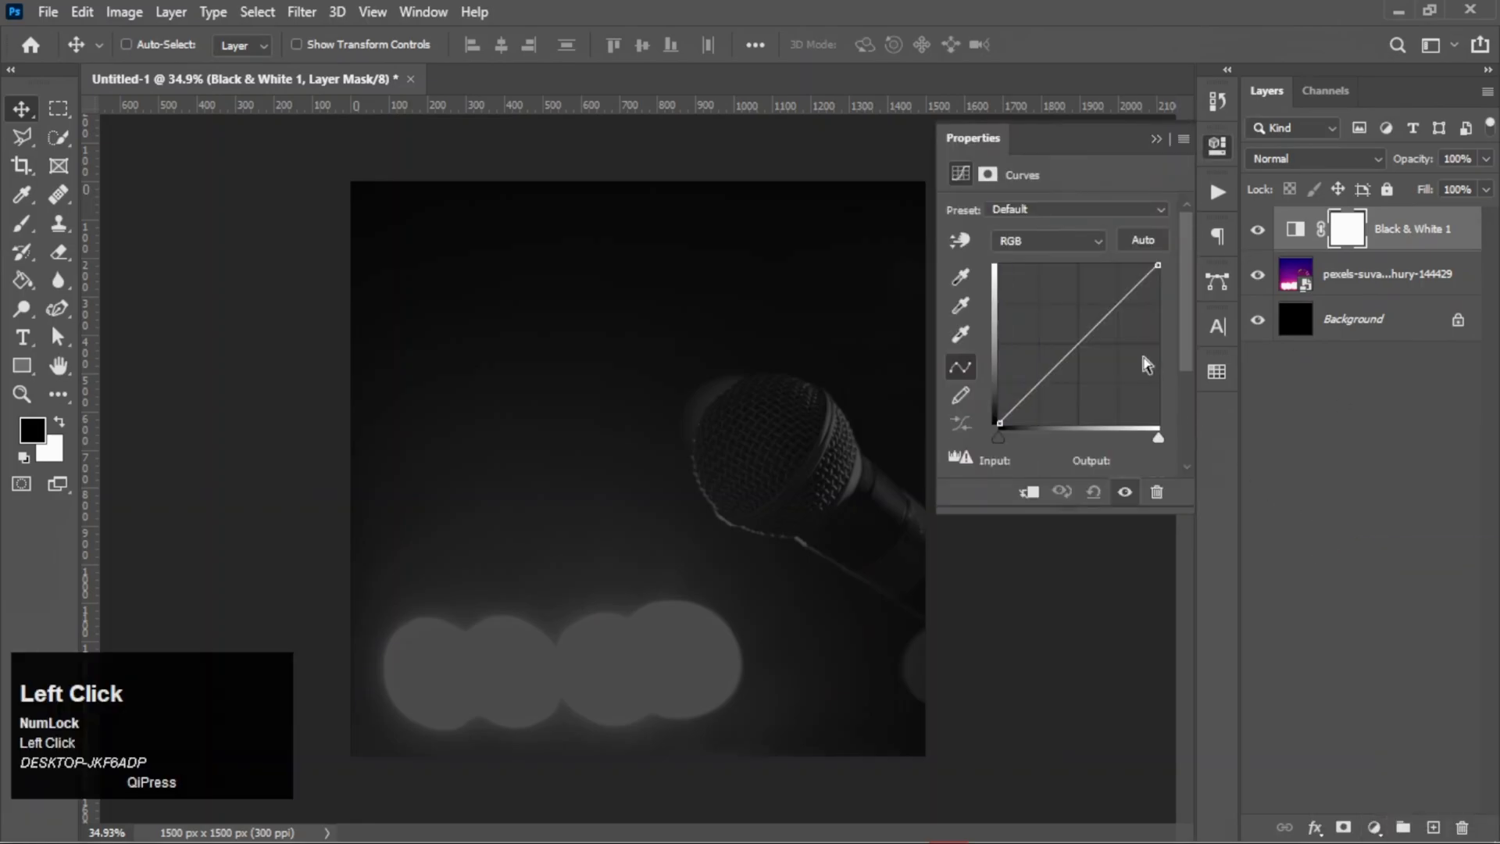
{"action": "left_click", "coordinate": [1056, 241]}
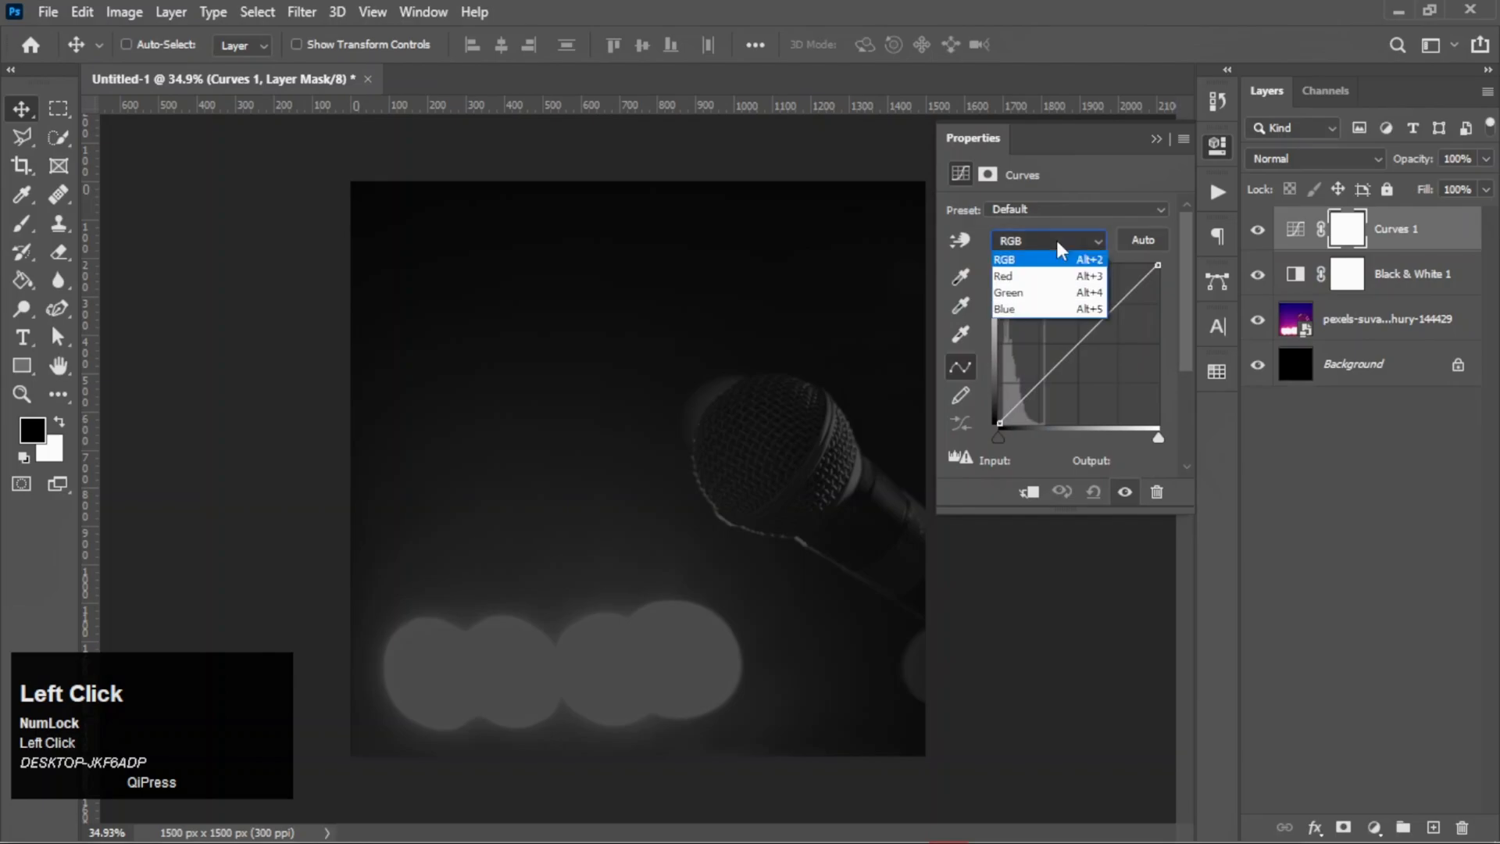
{"action": "left_click", "coordinate": [1047, 292]}
{"action": "left_click_drag", "start_coordinate": [1078, 342], "coordinate": [1078, 327]}
{"action": "left_click", "coordinate": [1153, 143]}
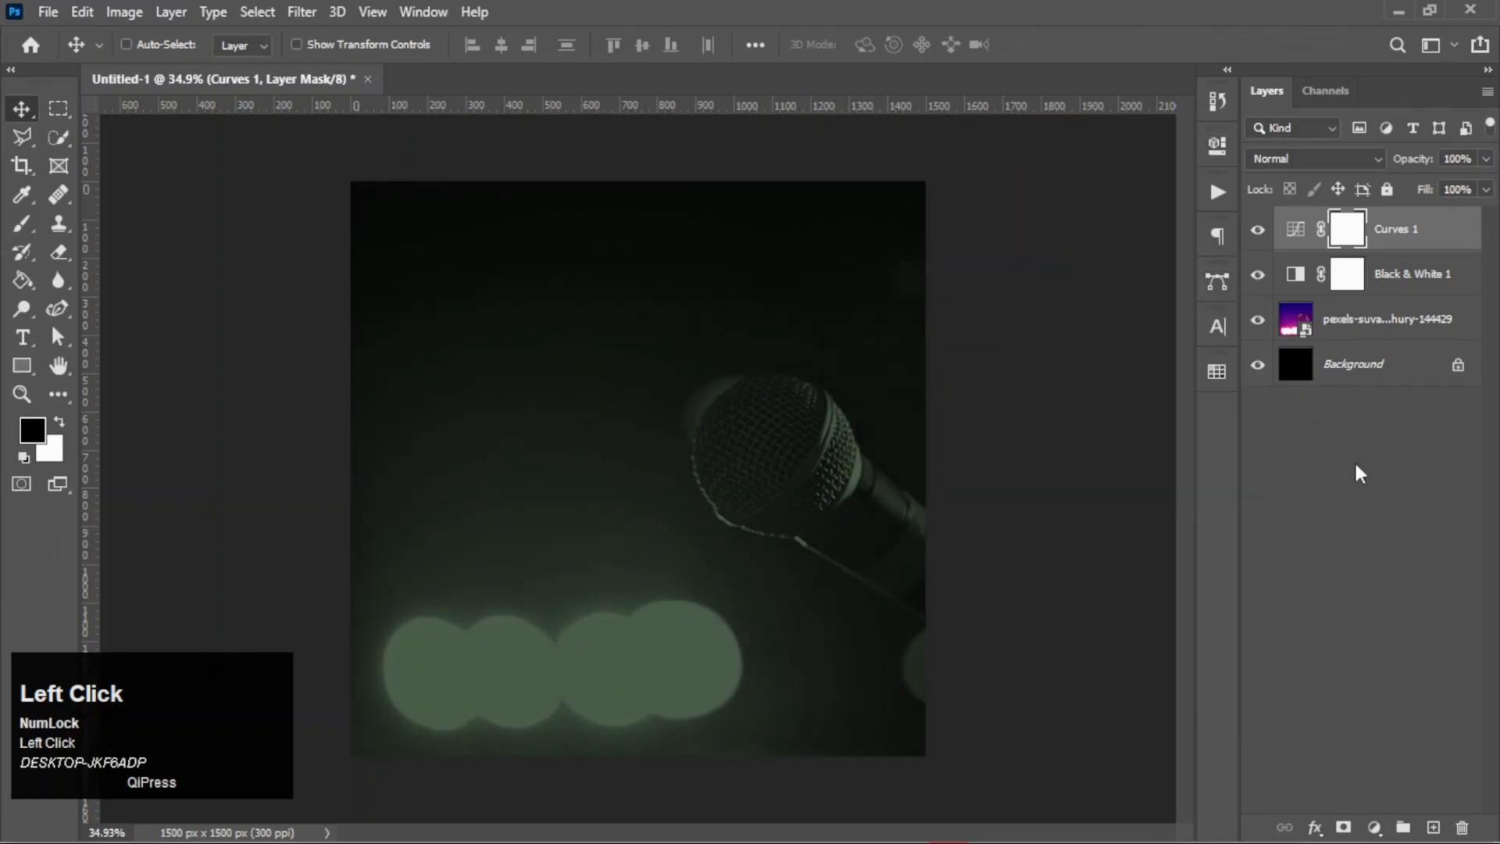
- Group the photo layer with its Black & White and Curves adjustments and name the group "Background"
{"action": "left_click", "coordinate": [1420, 324], "text": "shift"}
{"action": "left_click", "coordinate": [1403, 827]}
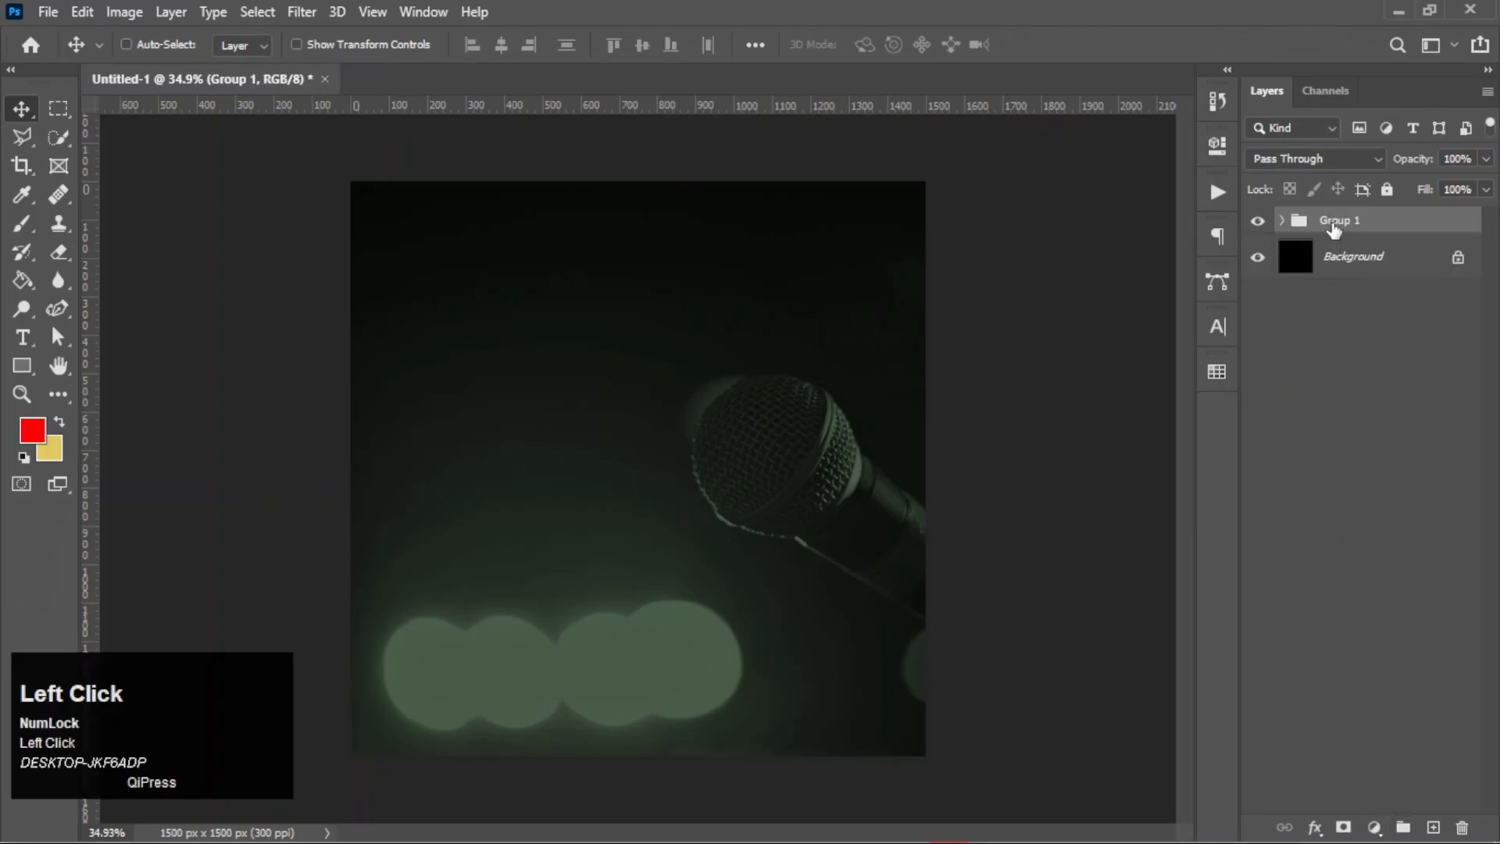
{"action": "double_click", "coordinate": [1333, 222]}
{"action": "type", "text": "Ba"}
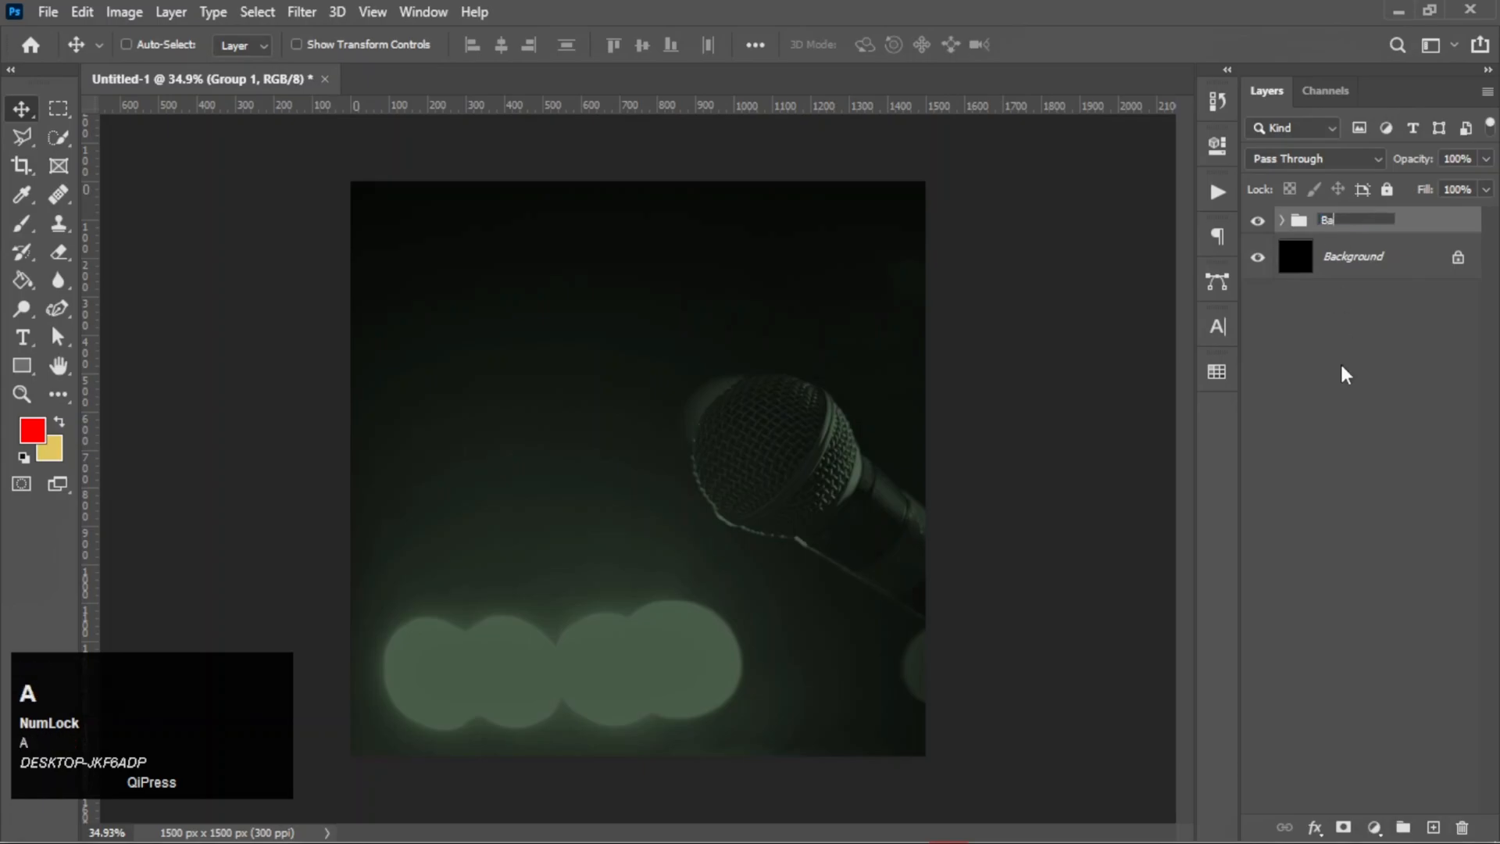
{"action": "type", "text": "ckgro"}
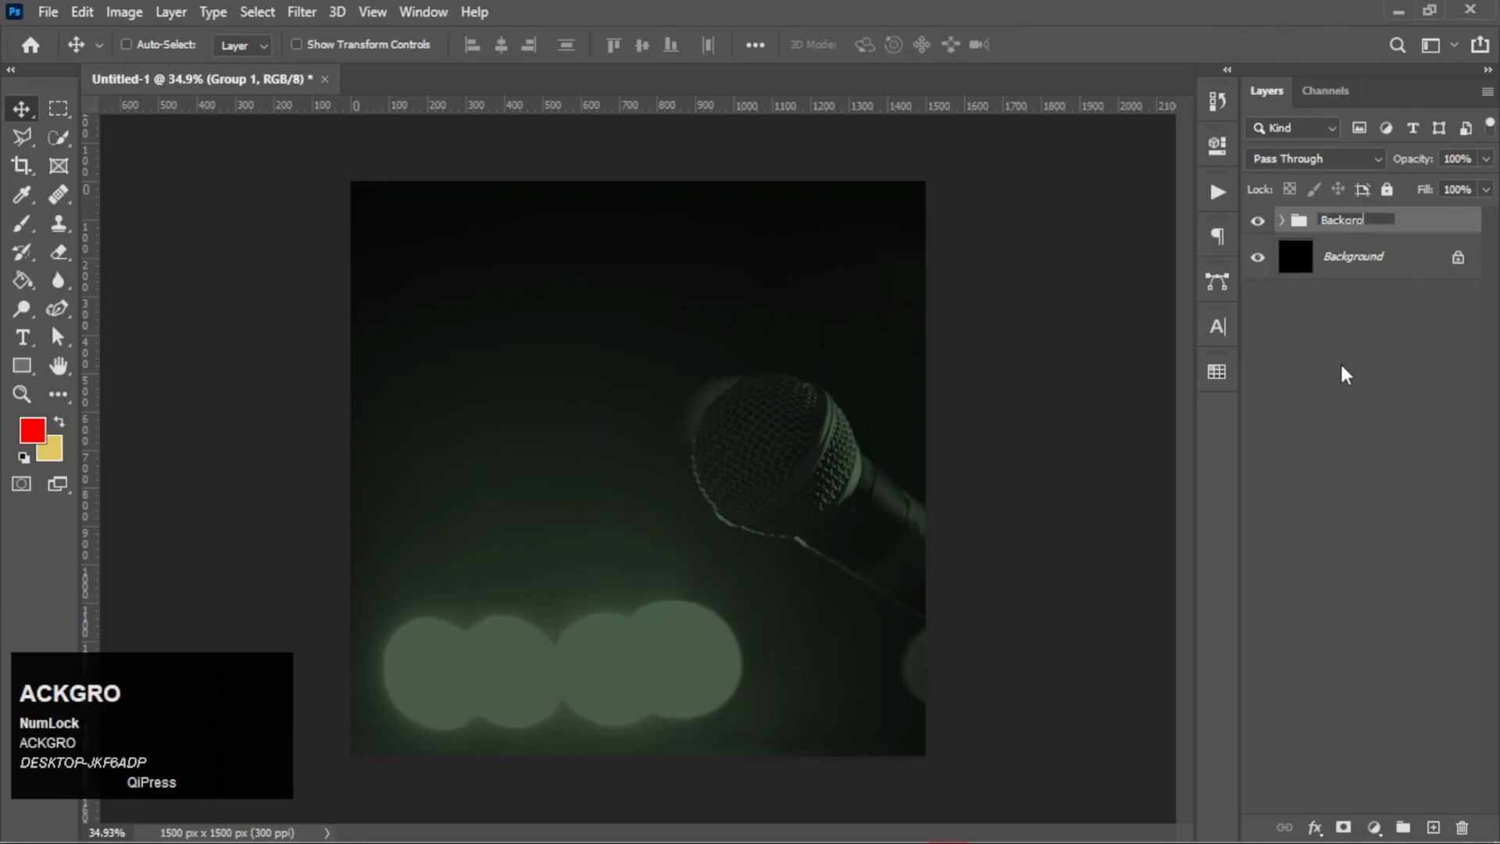
{"action": "type", "text": "und"}
{"action": "key", "text": "Return"}
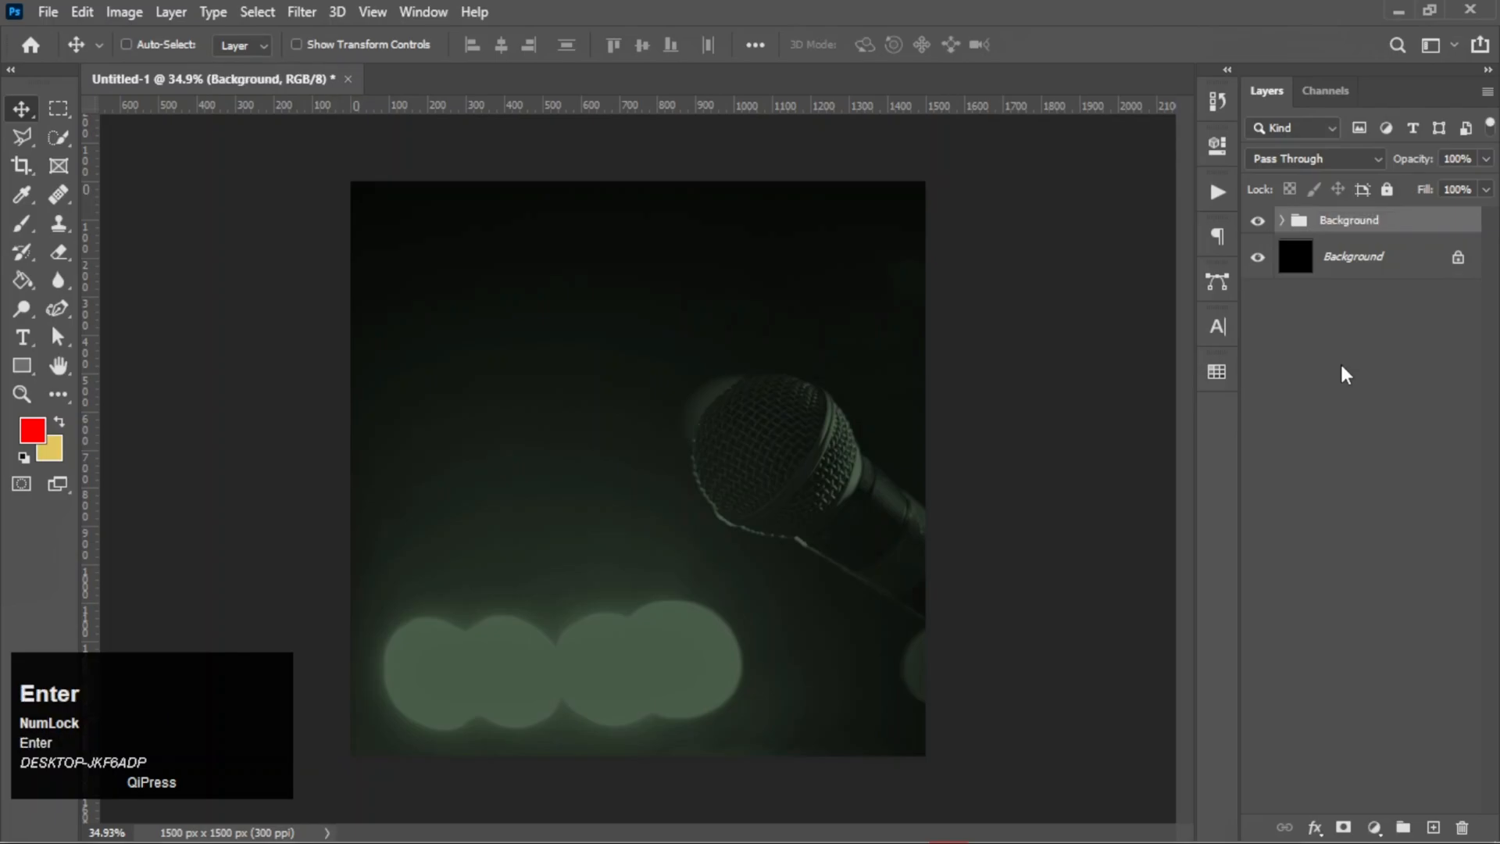
- Add the two-line text "MUSIC" / "FUN" in white (ffffff), Gobold Bold 31 pt, to the left of the microphone
{"action": "key", "text": "t"}
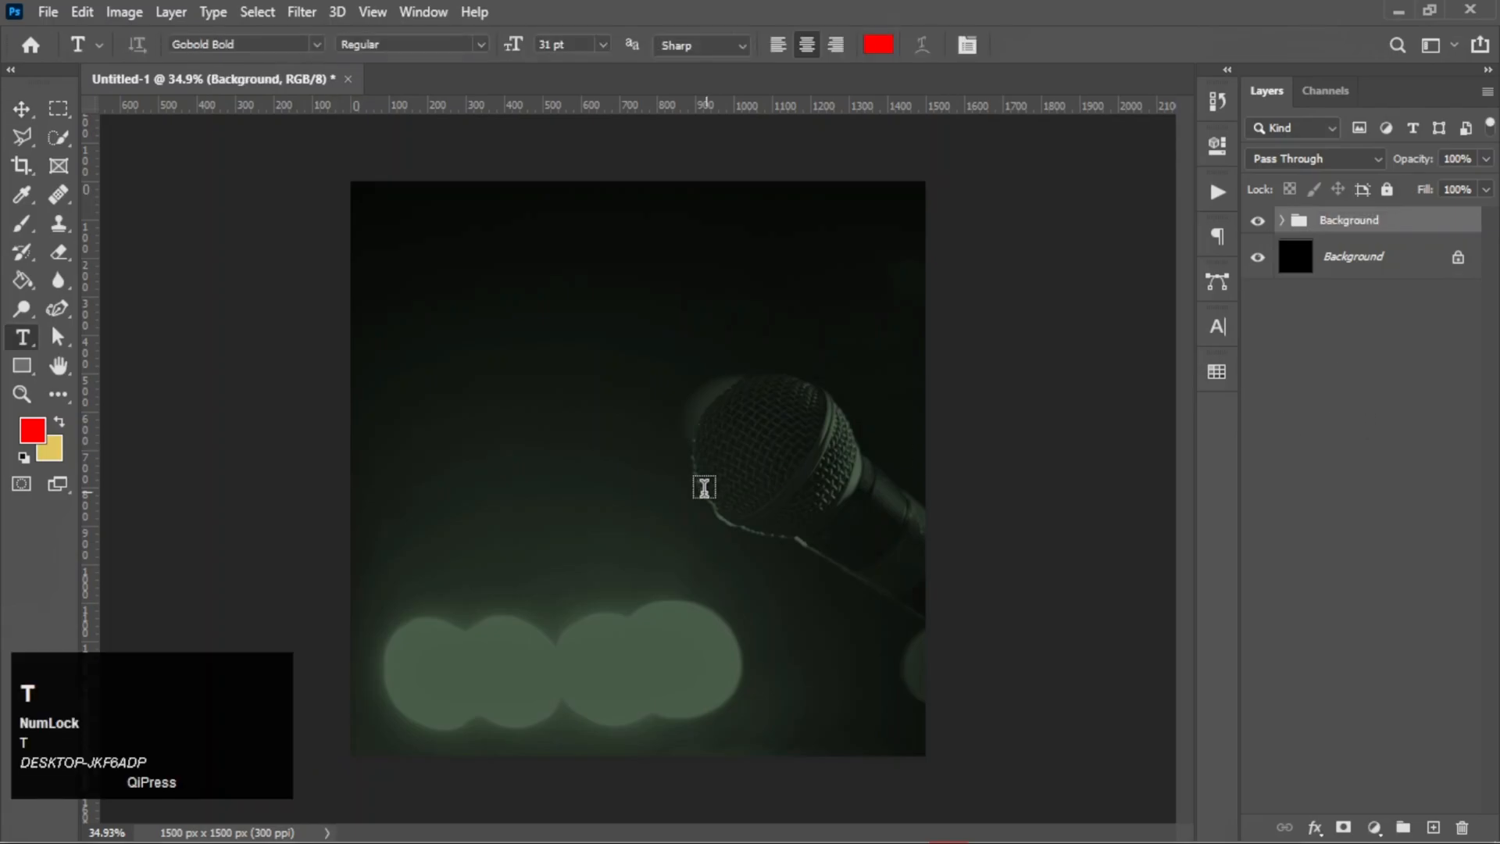
{"action": "left_click", "coordinate": [585, 410]}
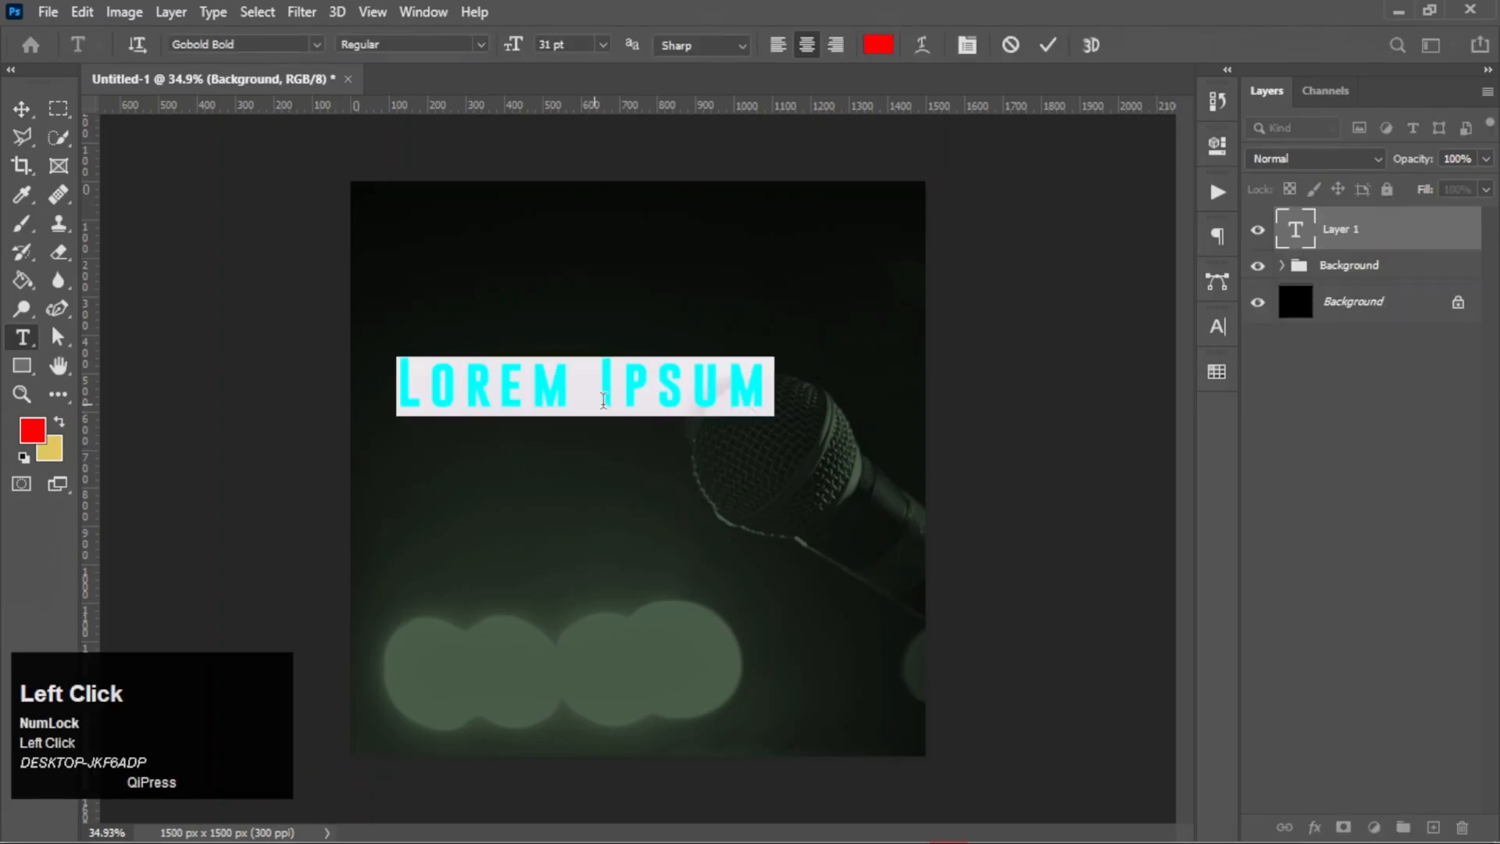
{"action": "left_click", "coordinate": [878, 44]}
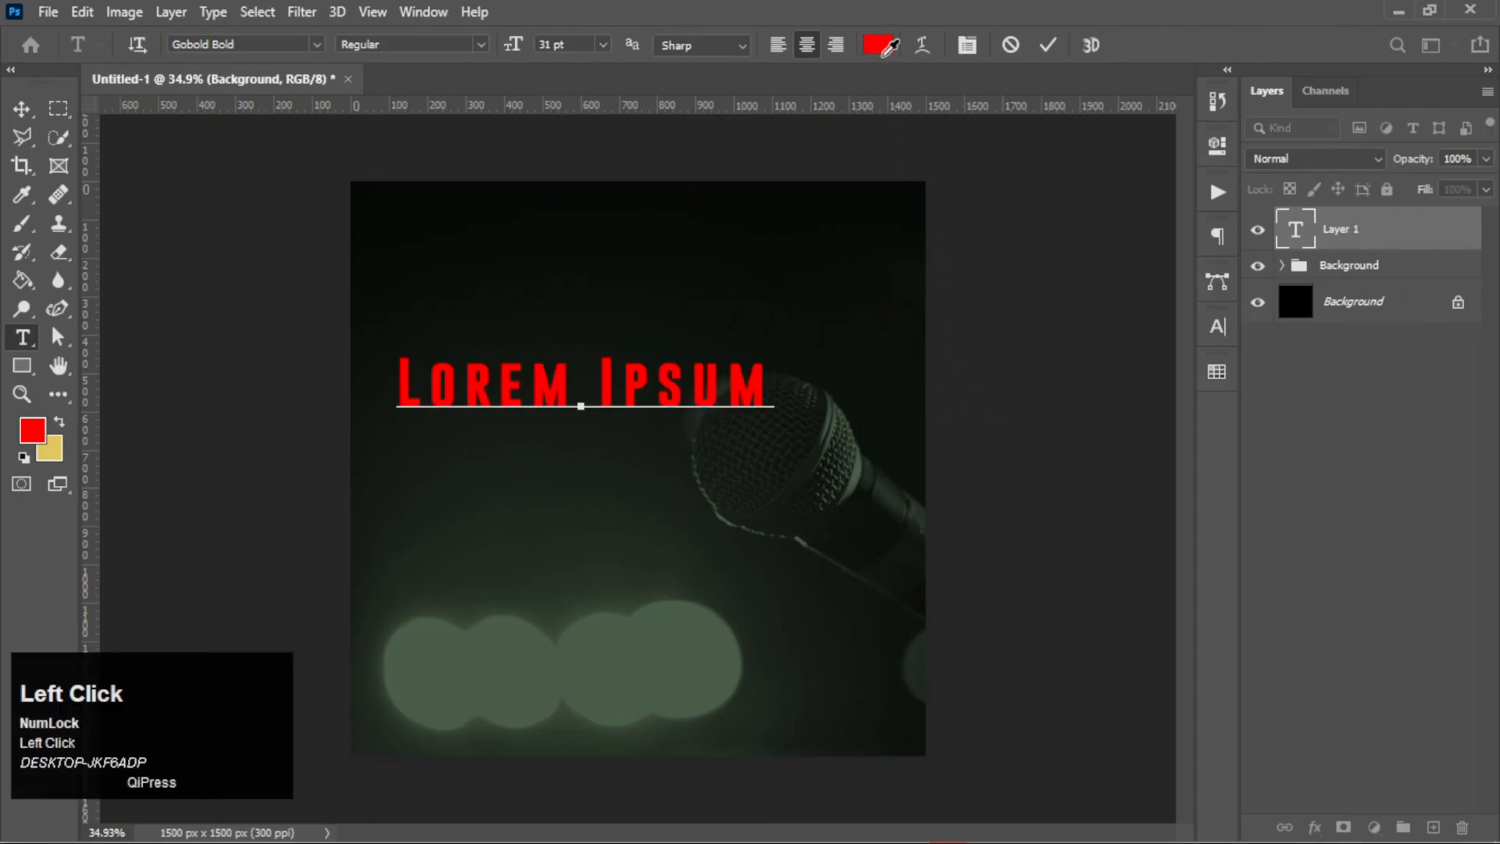
{"action": "left_click_drag", "start_coordinate": [890, 378], "coordinate": [828, 303]}
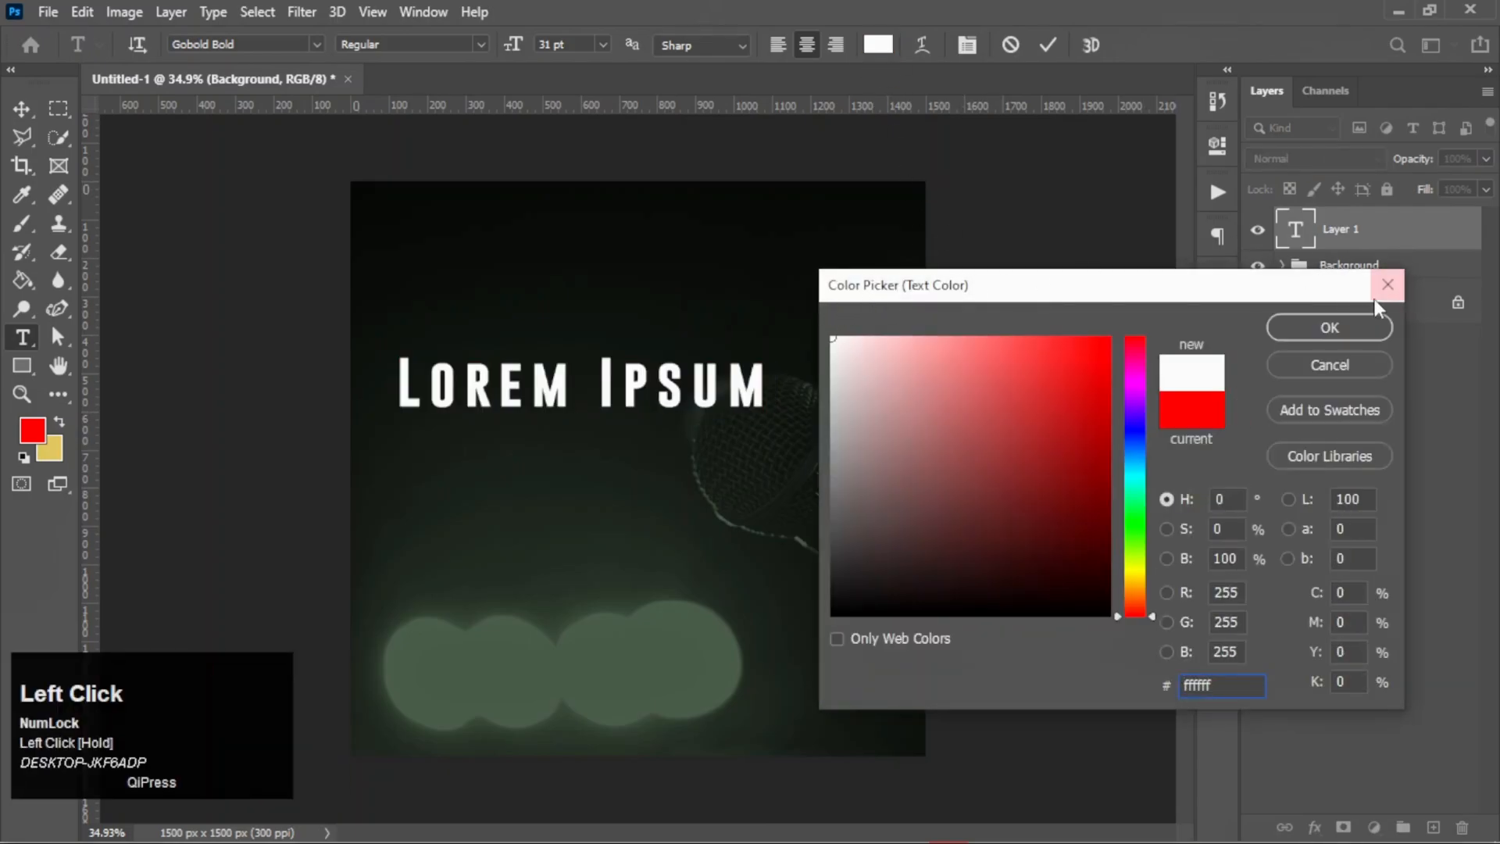
{"action": "key", "text": "Return"}
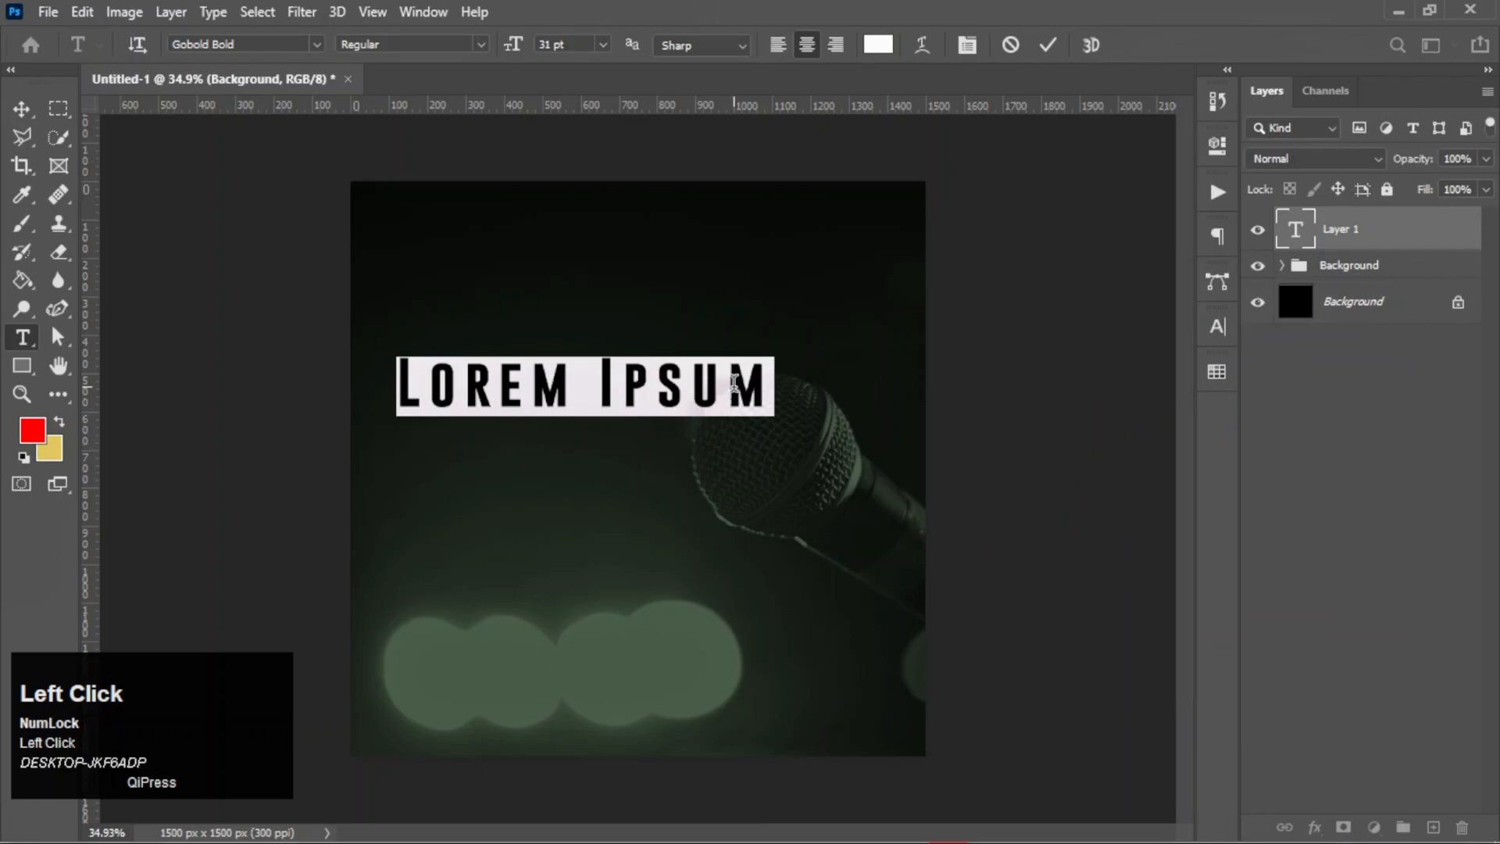
{"action": "type", "text": "MUSIC"}
{"action": "key", "text": "Return"}
{"action": "type", "text": "FUN"}
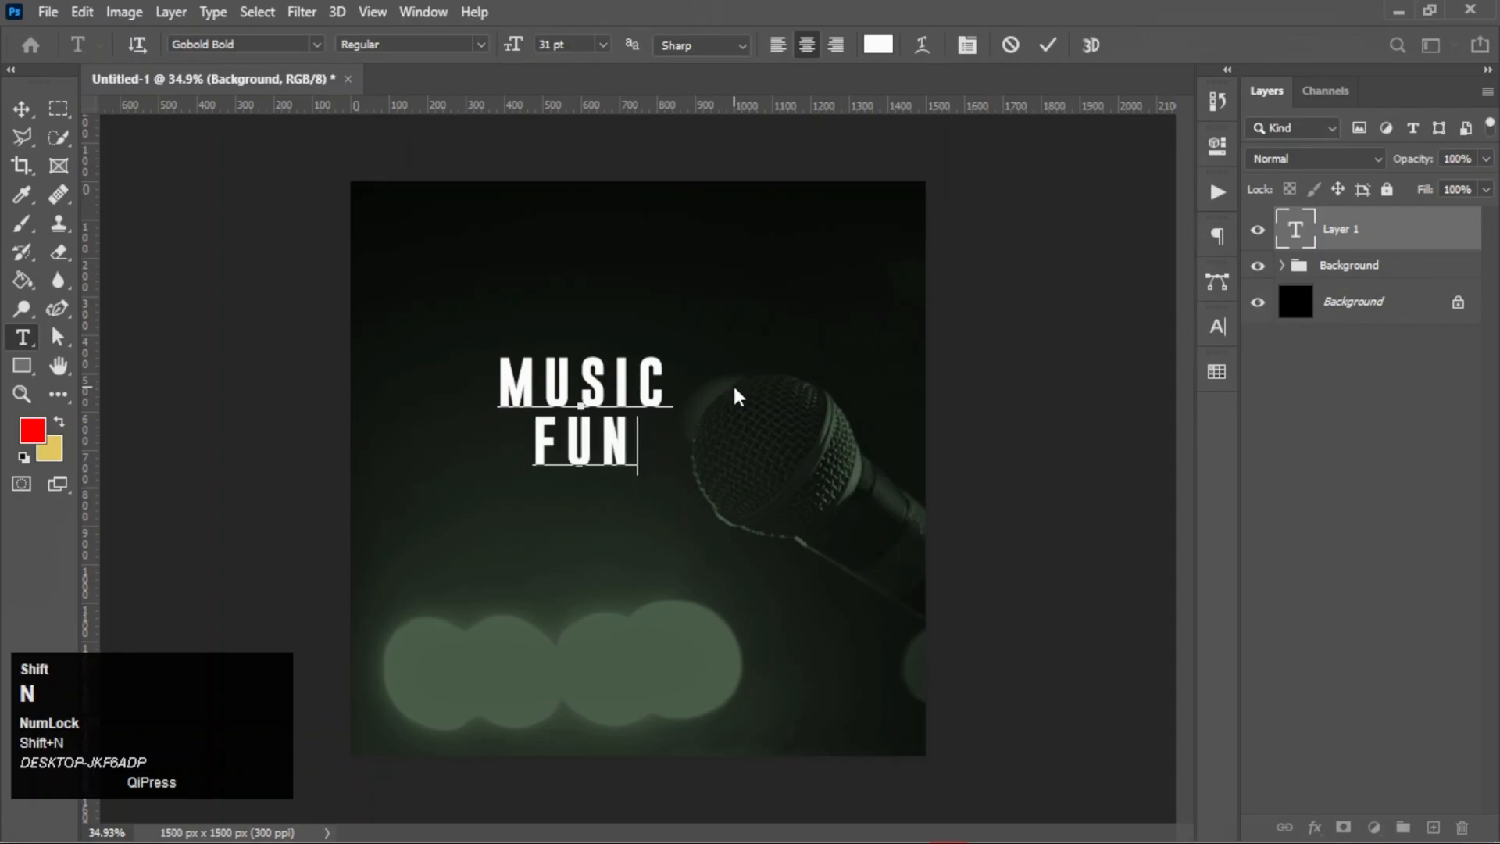
{"action": "left_click", "coordinate": [1050, 45]}
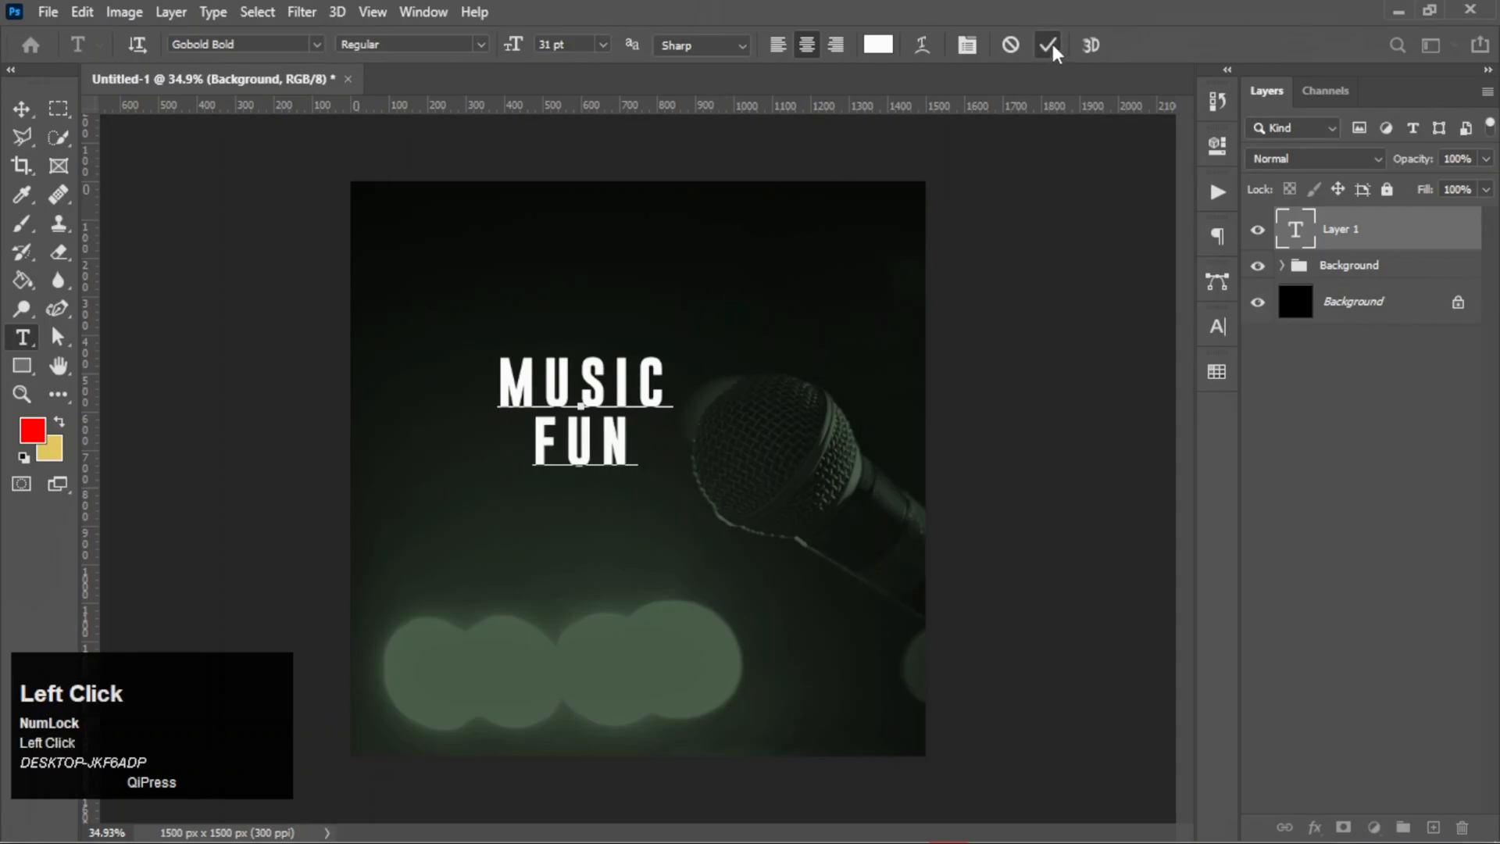
- Set the tracking of the MUSIC FUN text to 0
{"action": "key", "text": "Return"}
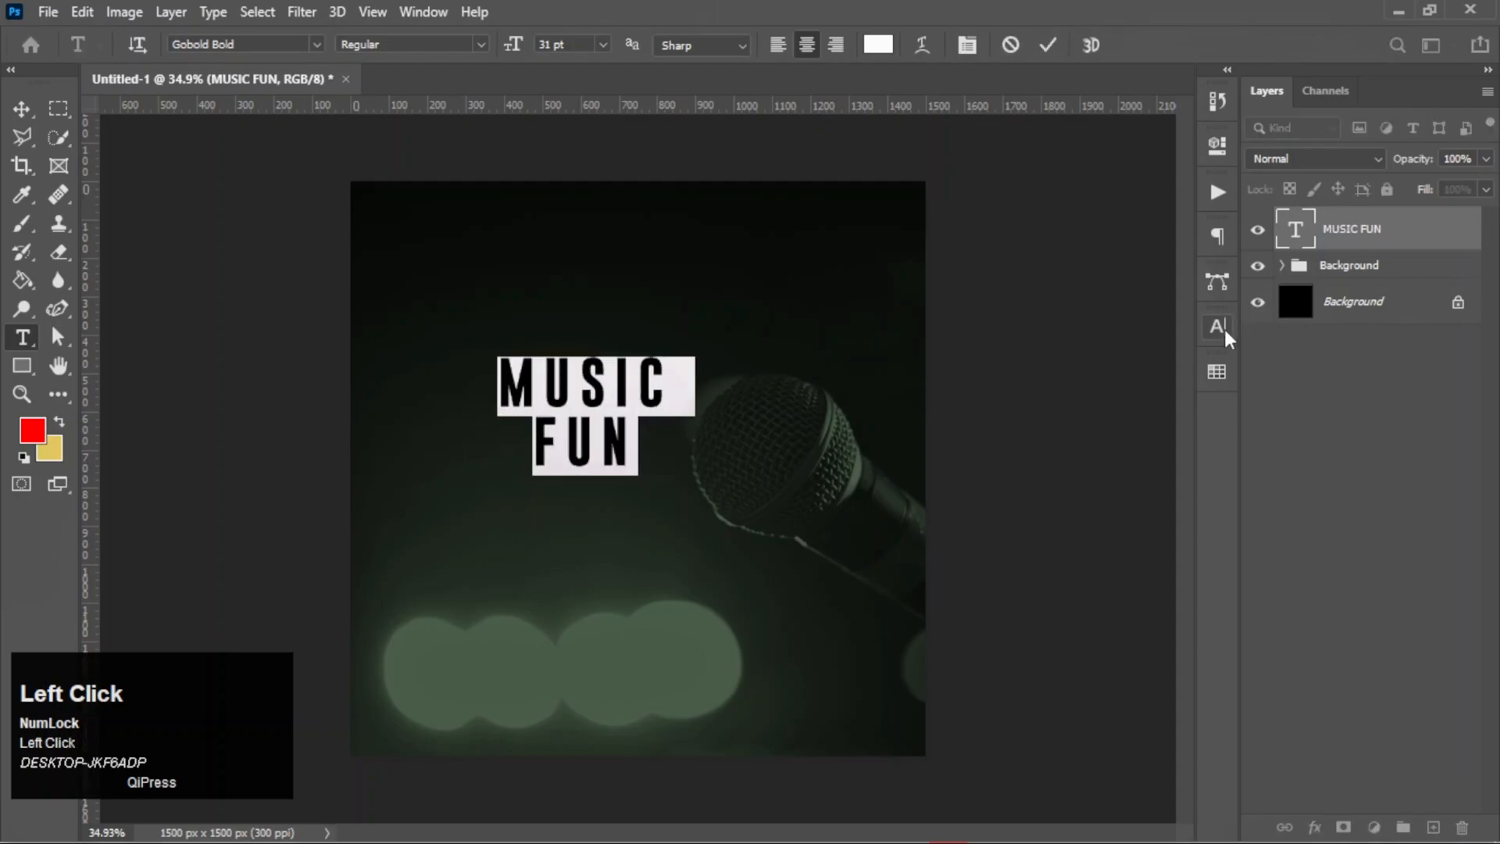
{"action": "left_click", "coordinate": [1217, 327]}
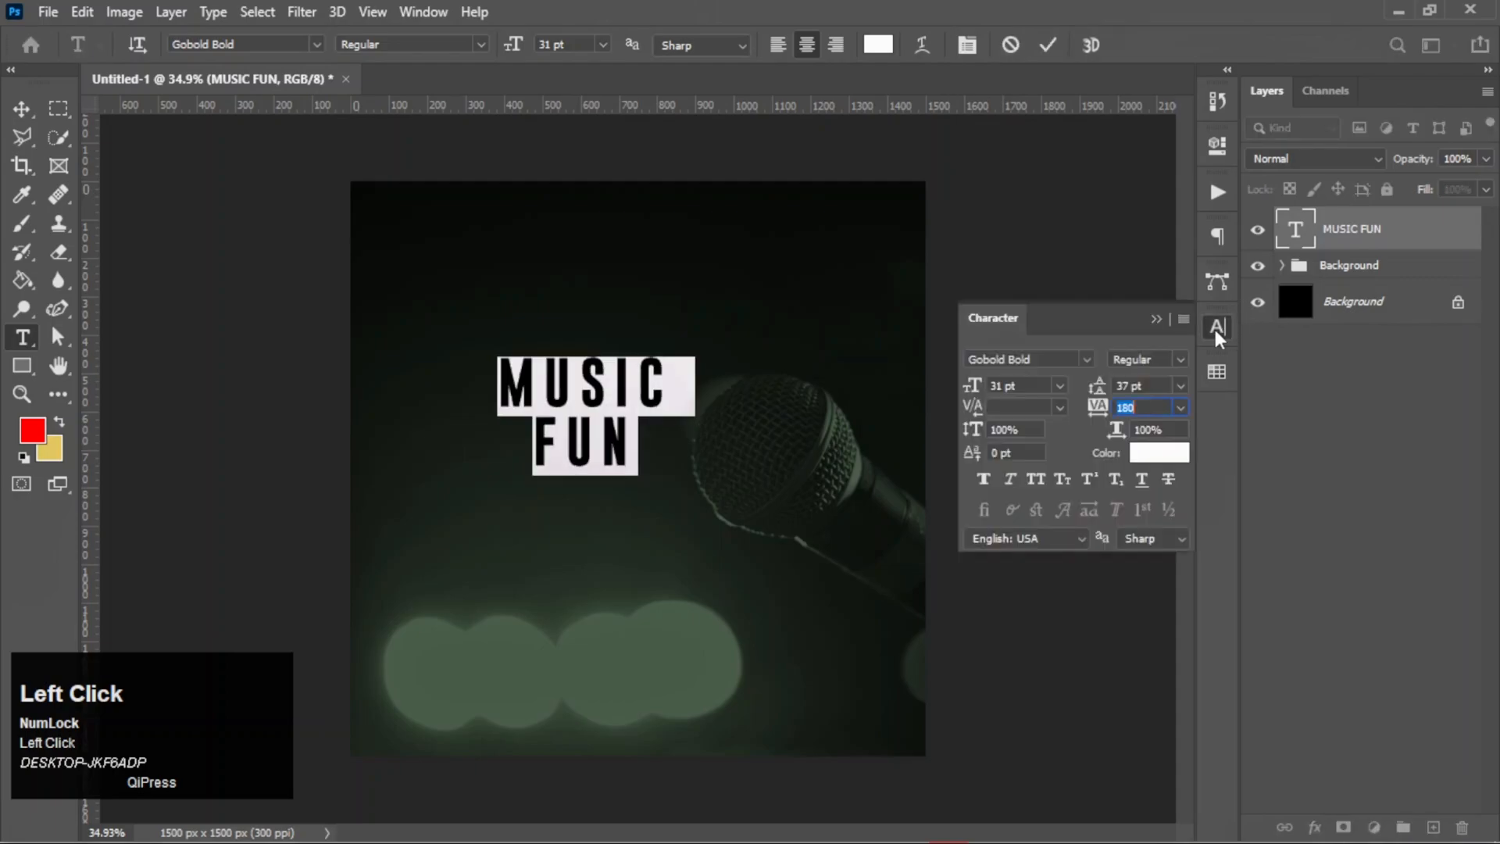
{"action": "left_click", "coordinate": [1147, 407]}
{"action": "type", "text": "0"}
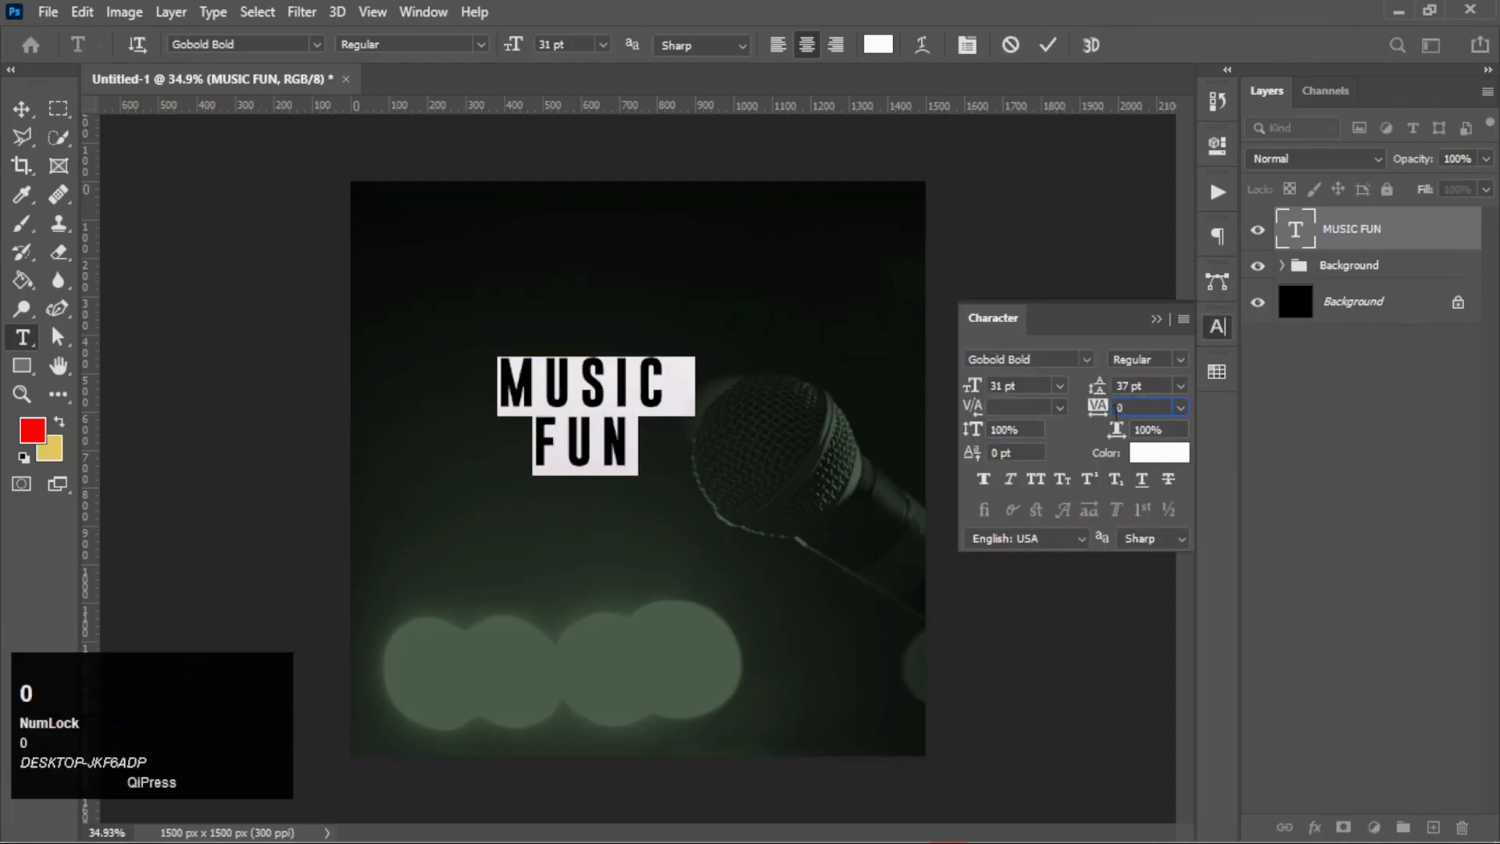
{"action": "left_click", "coordinate": [1095, 410]}
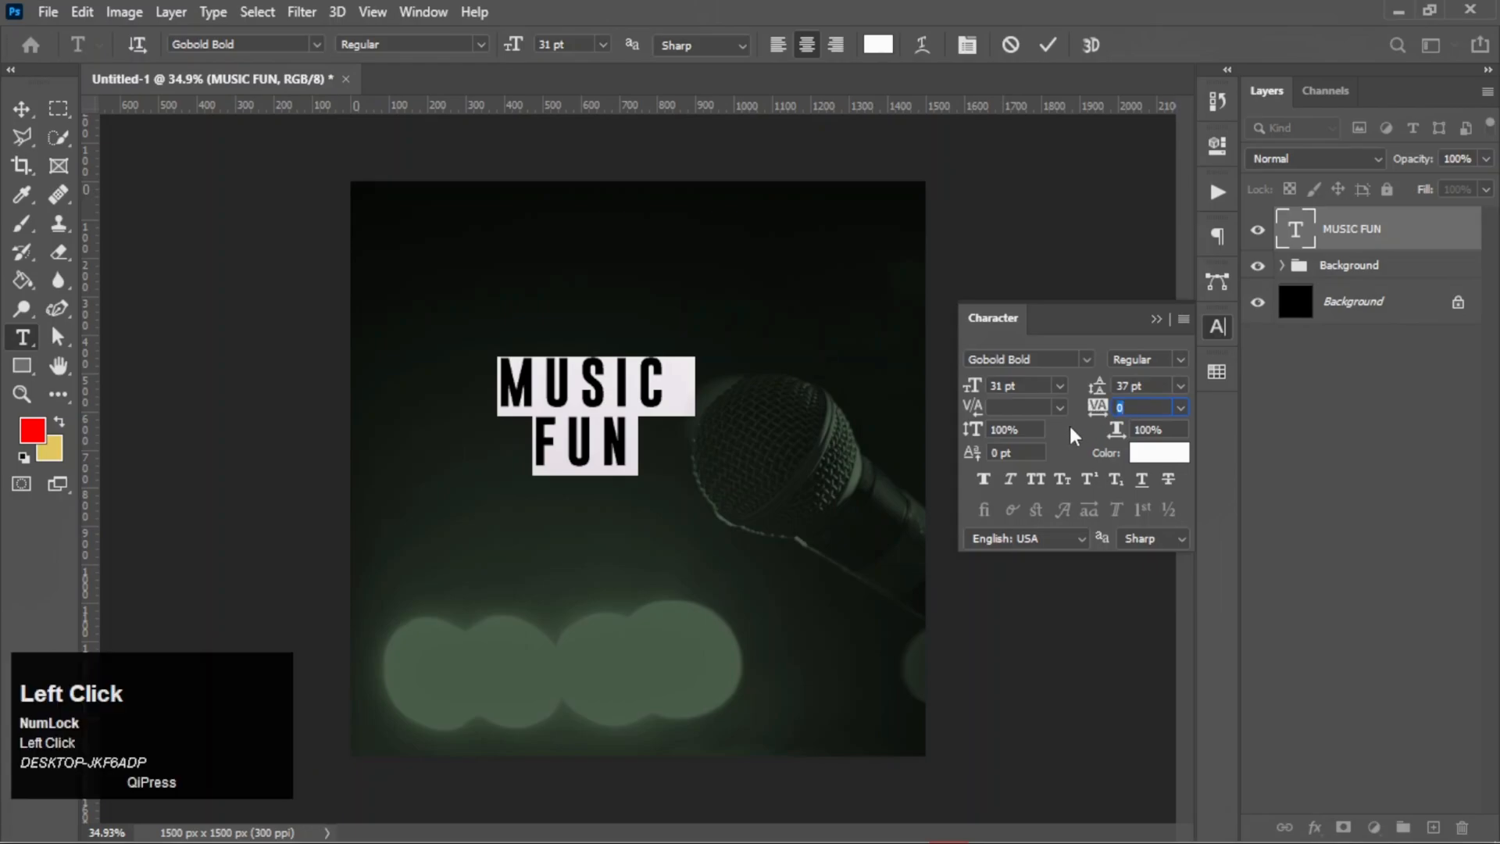
{"action": "left_click", "coordinate": [1047, 45]}
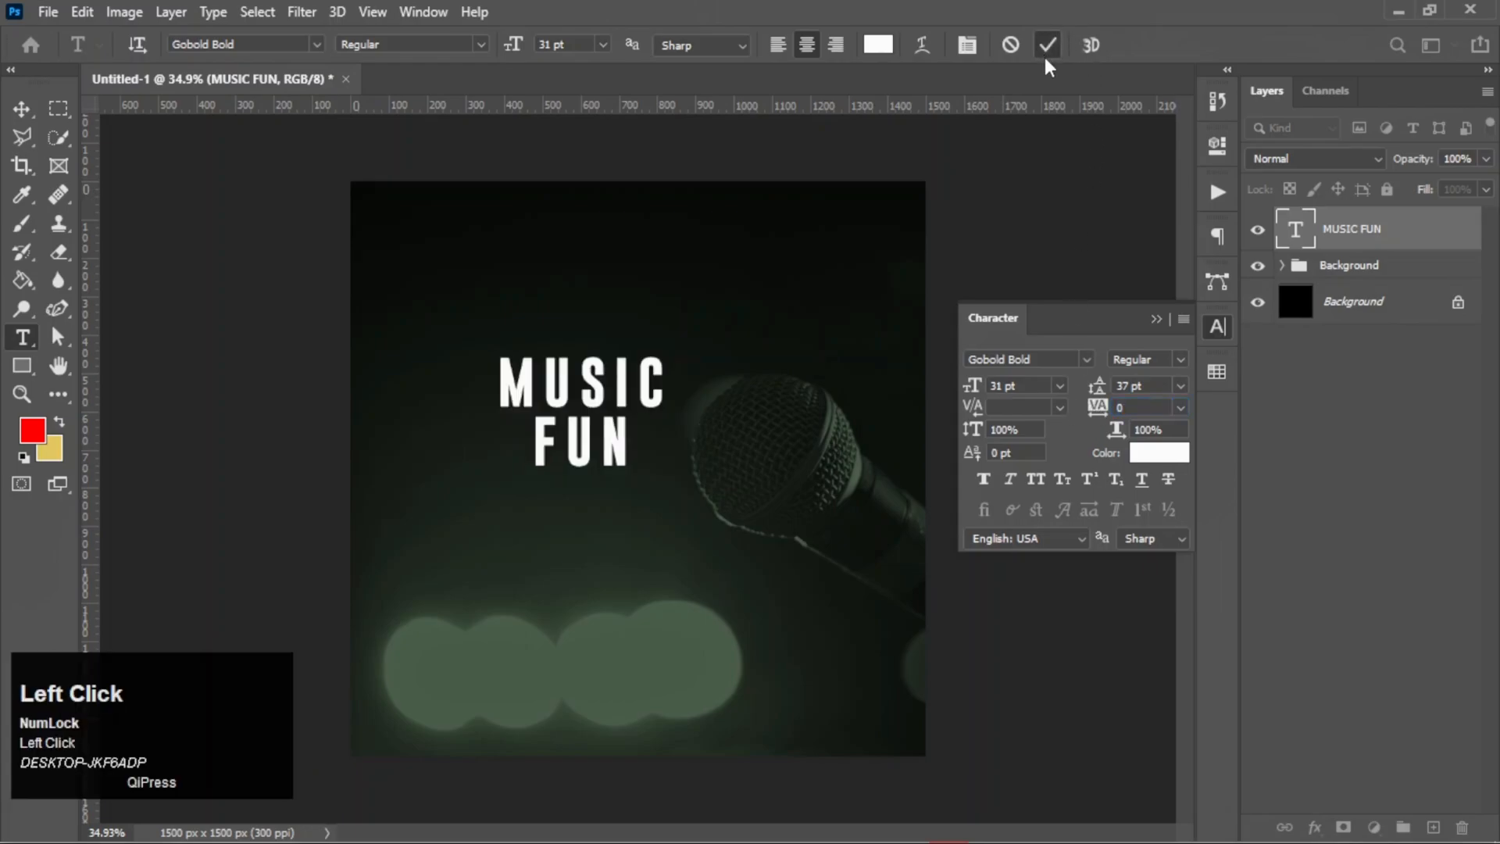
{"action": "left_click", "coordinate": [1154, 318]}
- Scale the MUSIC FUN text up to about 91.36 pt and position it around the middle of the canvas
{"action": "key", "text": "ctrl+t"}
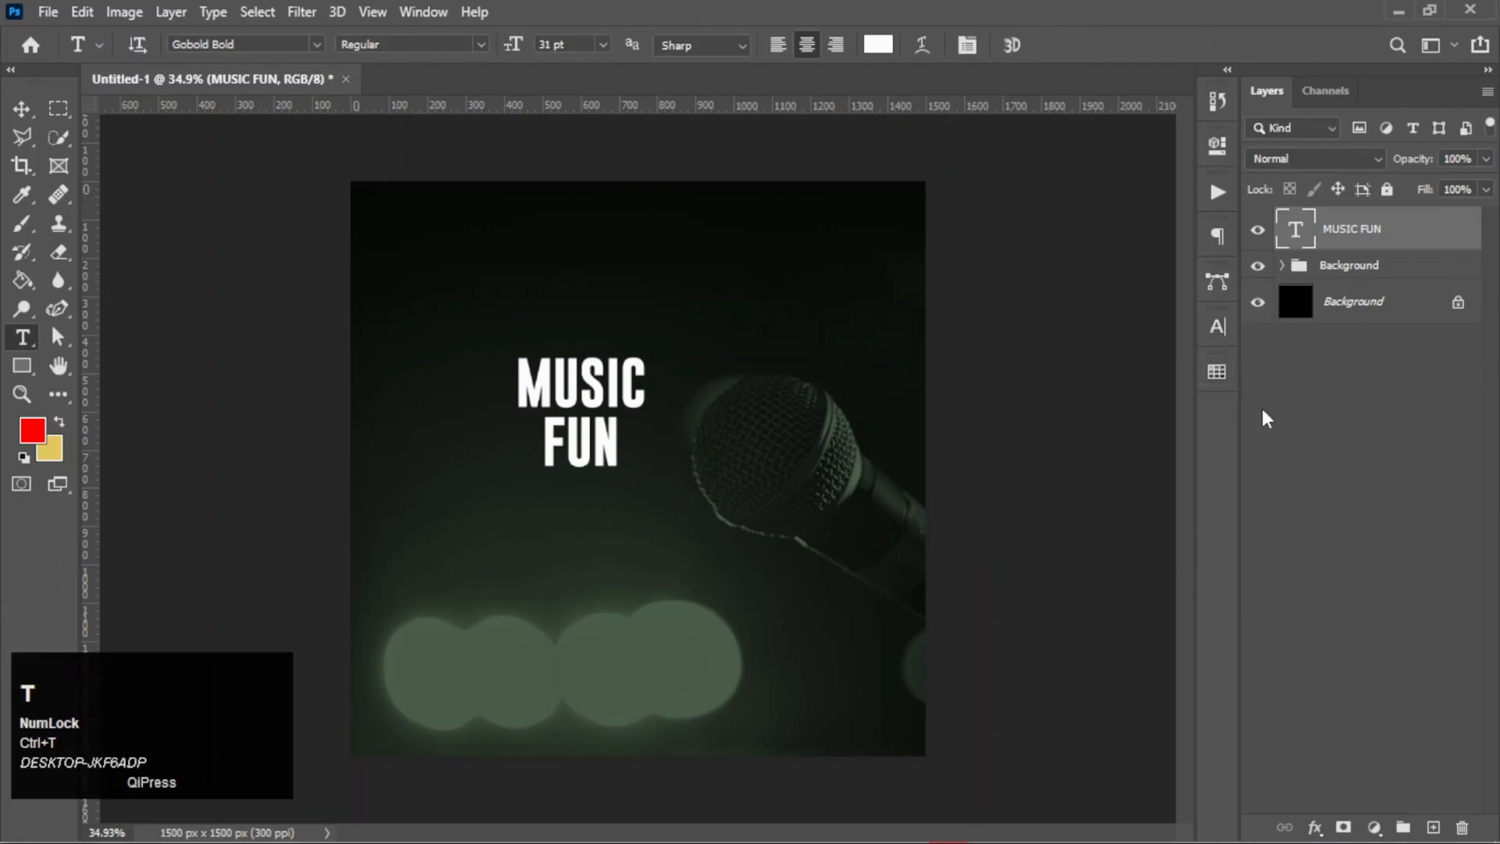
{"action": "left_click_drag", "start_coordinate": [645, 477], "coordinate": [740, 539]}
{"action": "left_click_drag", "start_coordinate": [600, 329], "coordinate": [656, 380]}
{"action": "left_click_drag", "start_coordinate": [679, 489], "coordinate": [664, 473]}
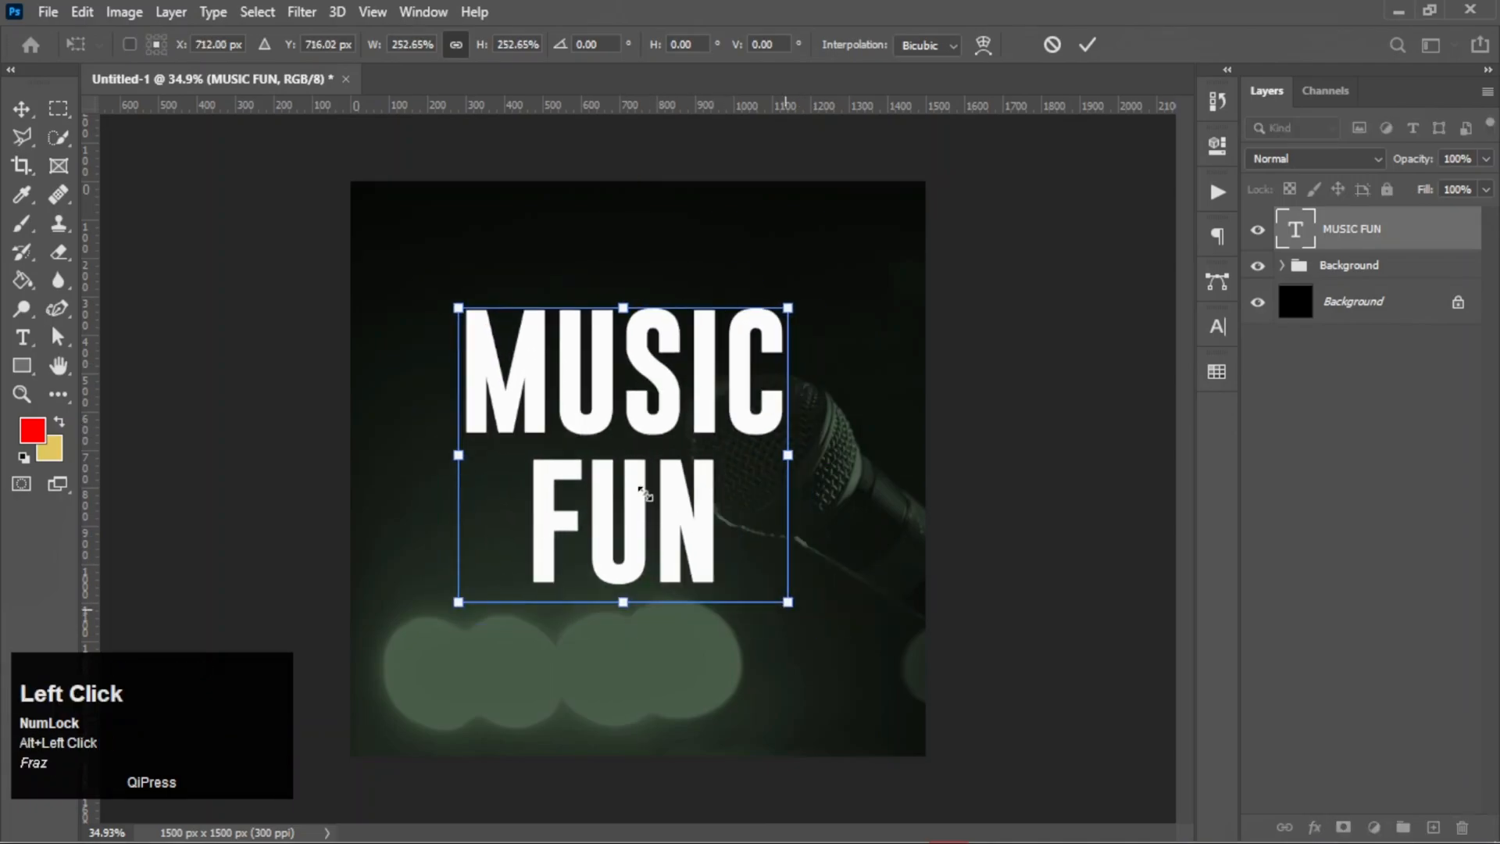
{"action": "double_click", "coordinate": [677, 512]}
{"action": "key", "text": "ctrl+t"}
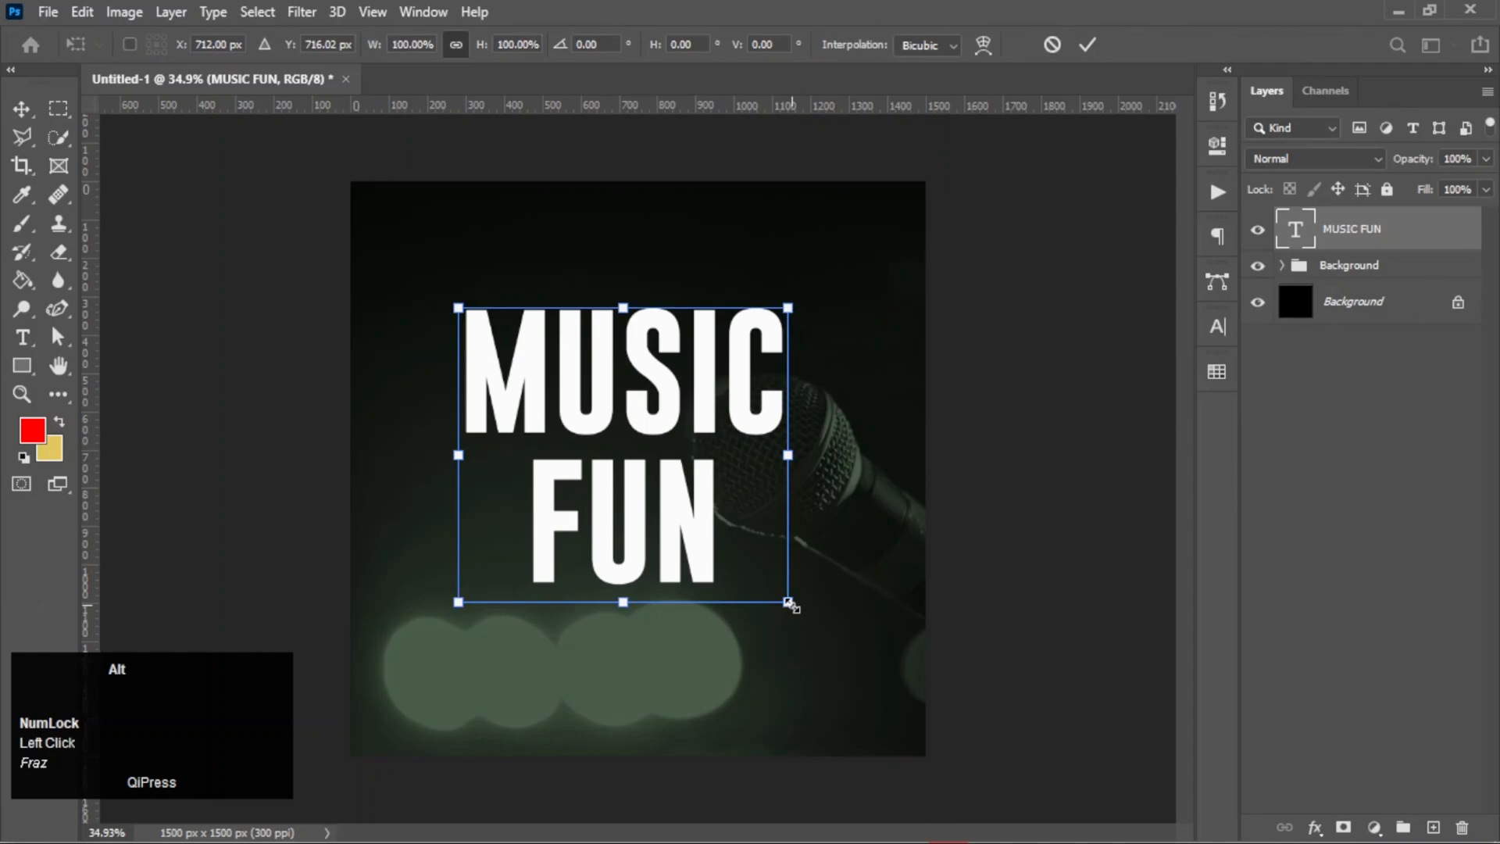
{"action": "left_click_drag", "start_coordinate": [787, 604], "coordinate": [820, 625]}
{"action": "left_click_drag", "start_coordinate": [680, 479], "coordinate": [681, 480]}
{"action": "double_click", "coordinate": [682, 480]}
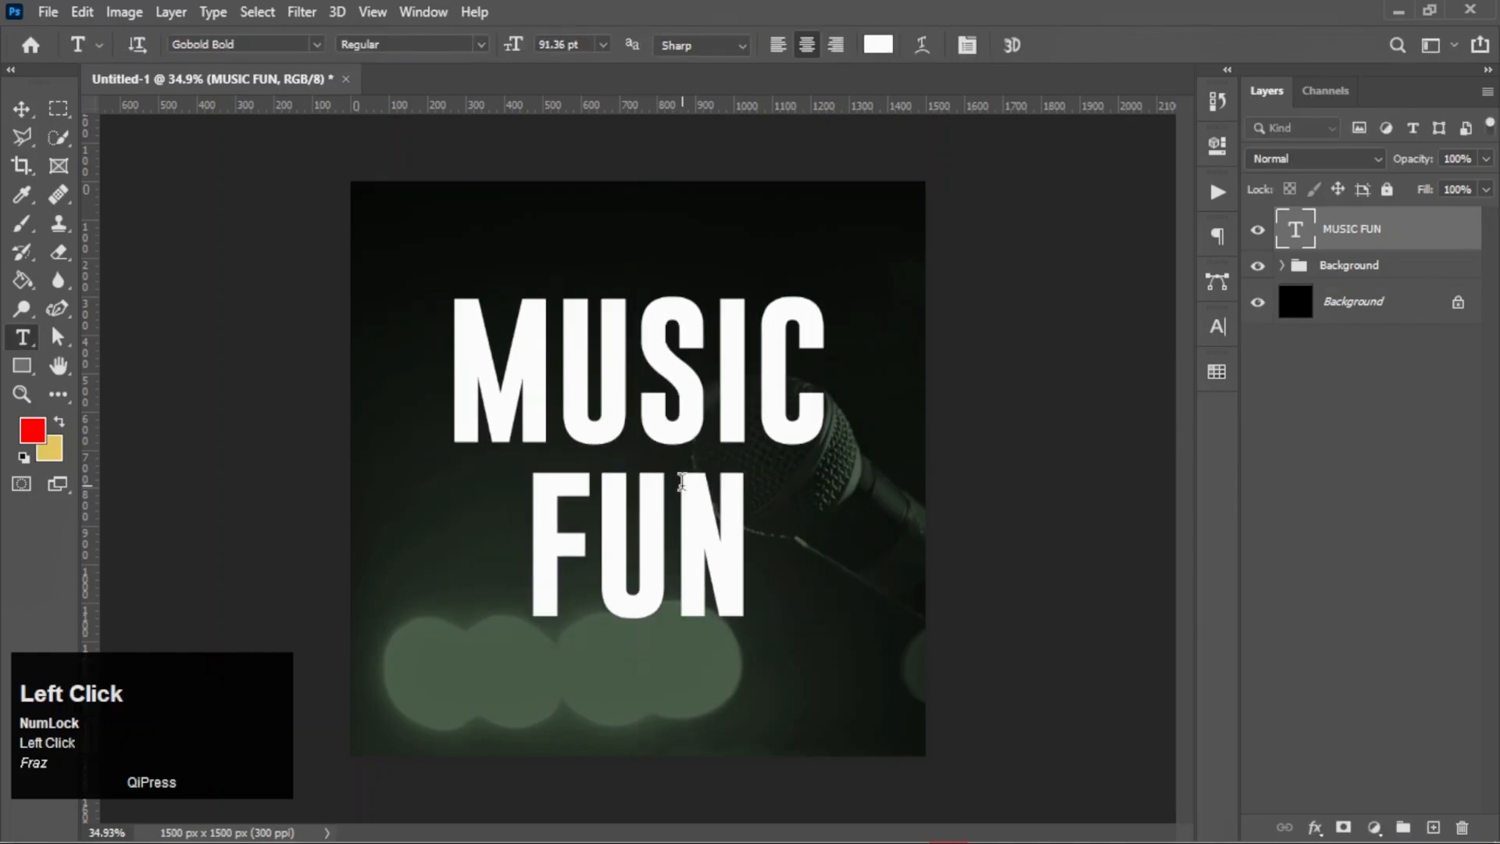
{"action": "key", "text": "ctrl+0"}
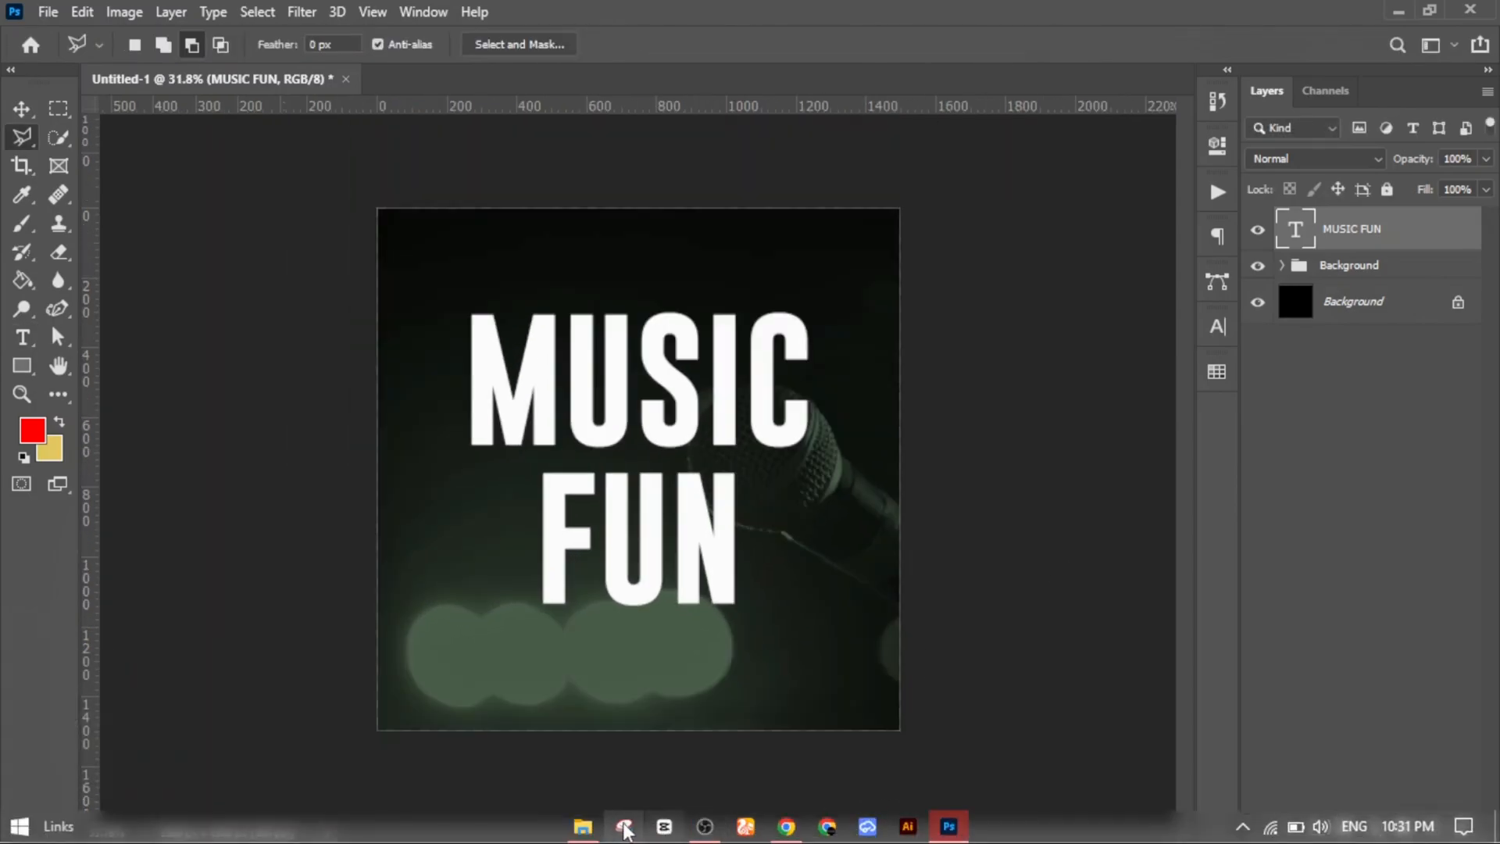
- Place the white plaster texture photo above the MUSIC FUN text and scale it from the centre to 8.60%
{"action": "left_click", "coordinate": [579, 820]}
{"action": "mouse_move", "coordinate": [486, 161]}
{"action": "left_mouse_down"}
{"action": "mouse_move", "coordinate": [949, 820]}
{"action": "mouse_move", "coordinate": [682, 509]}
{"action": "left_mouse_up"}
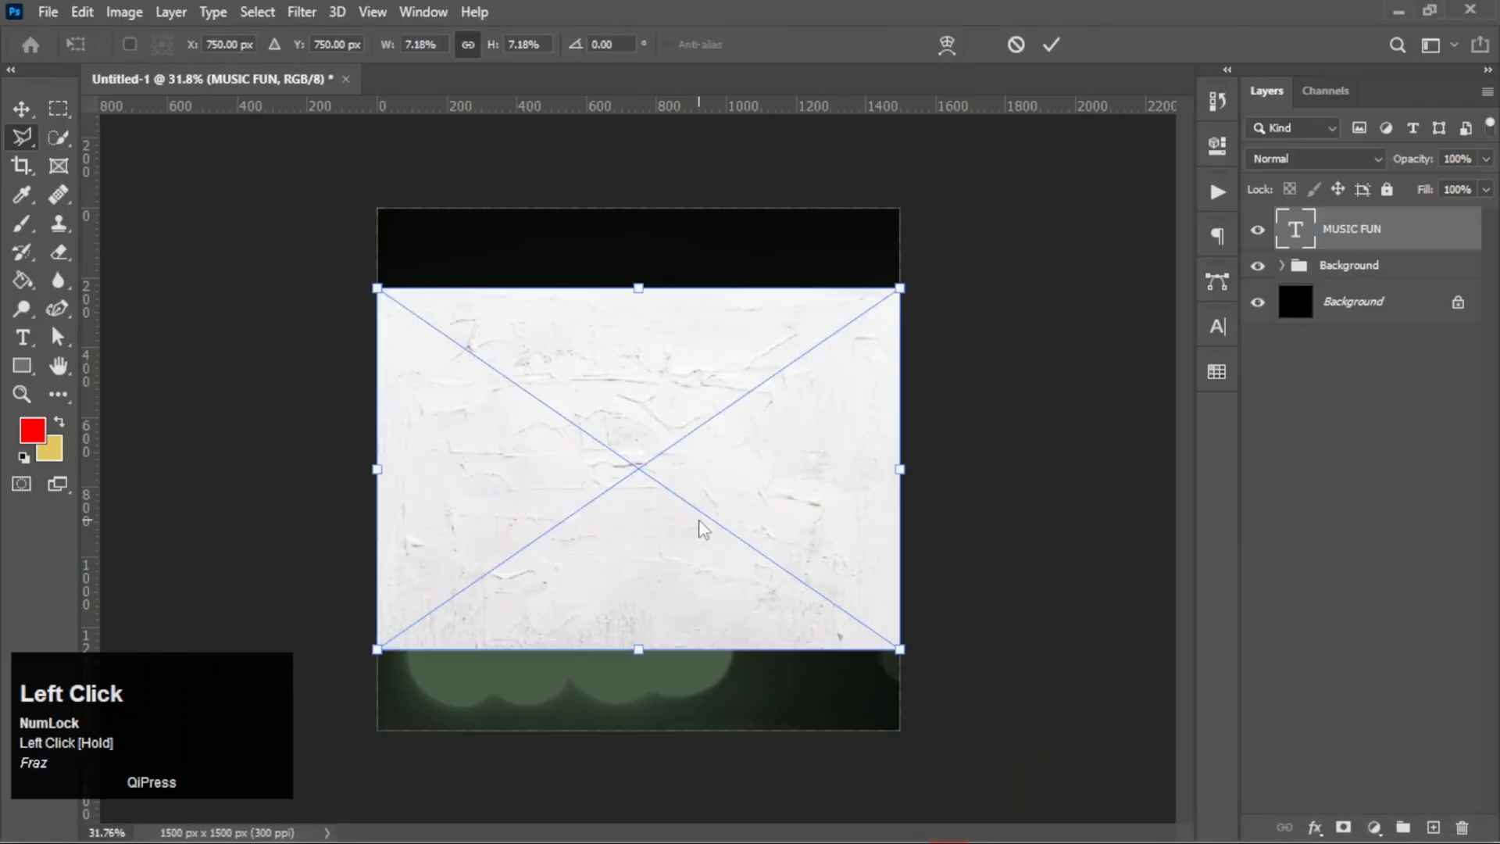
{"action": "left_click", "coordinate": [910, 661], "text": "alt"}
{"action": "left_click_drag", "start_coordinate": [910, 660], "coordinate": [951, 685]}
{"action": "left_click", "coordinate": [727, 508]}
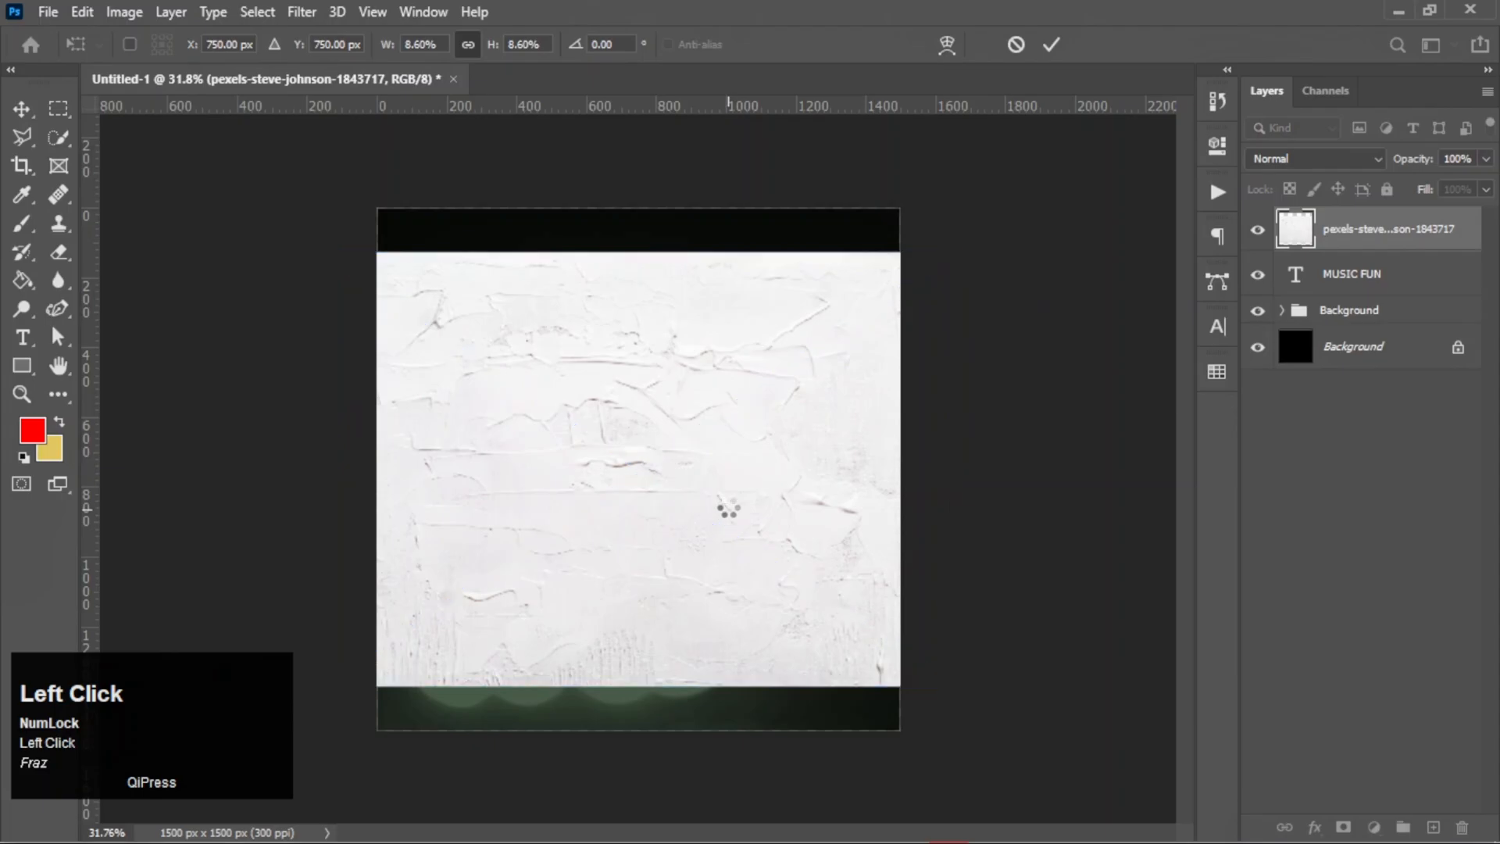
- Clip the plaster texture to the MUSIC FUN text and shift it slightly within the letters
{"action": "right_click", "coordinate": [1417, 238]}
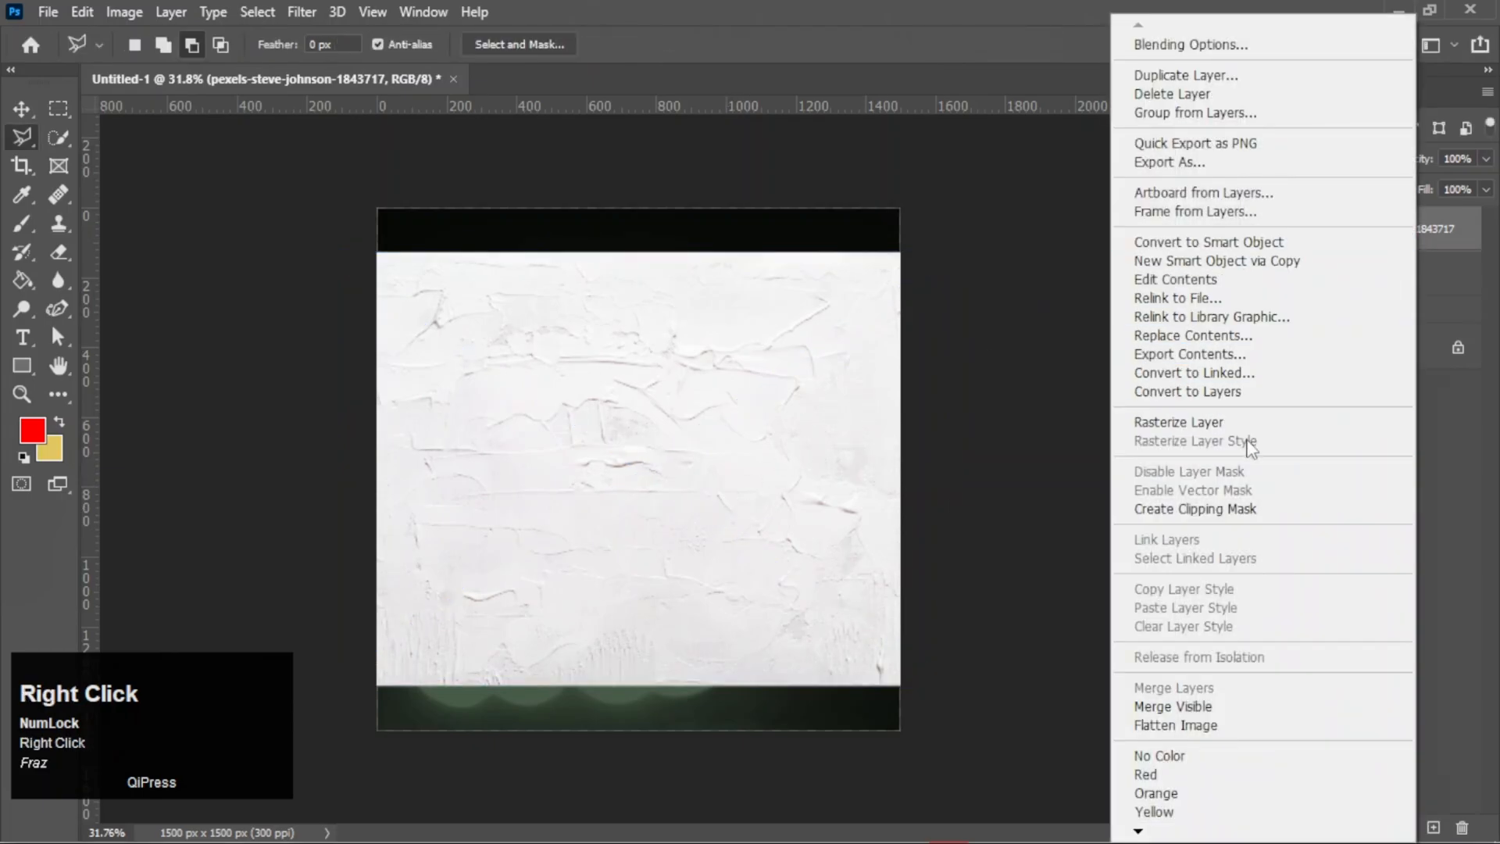
{"action": "left_click", "coordinate": [1241, 508]}
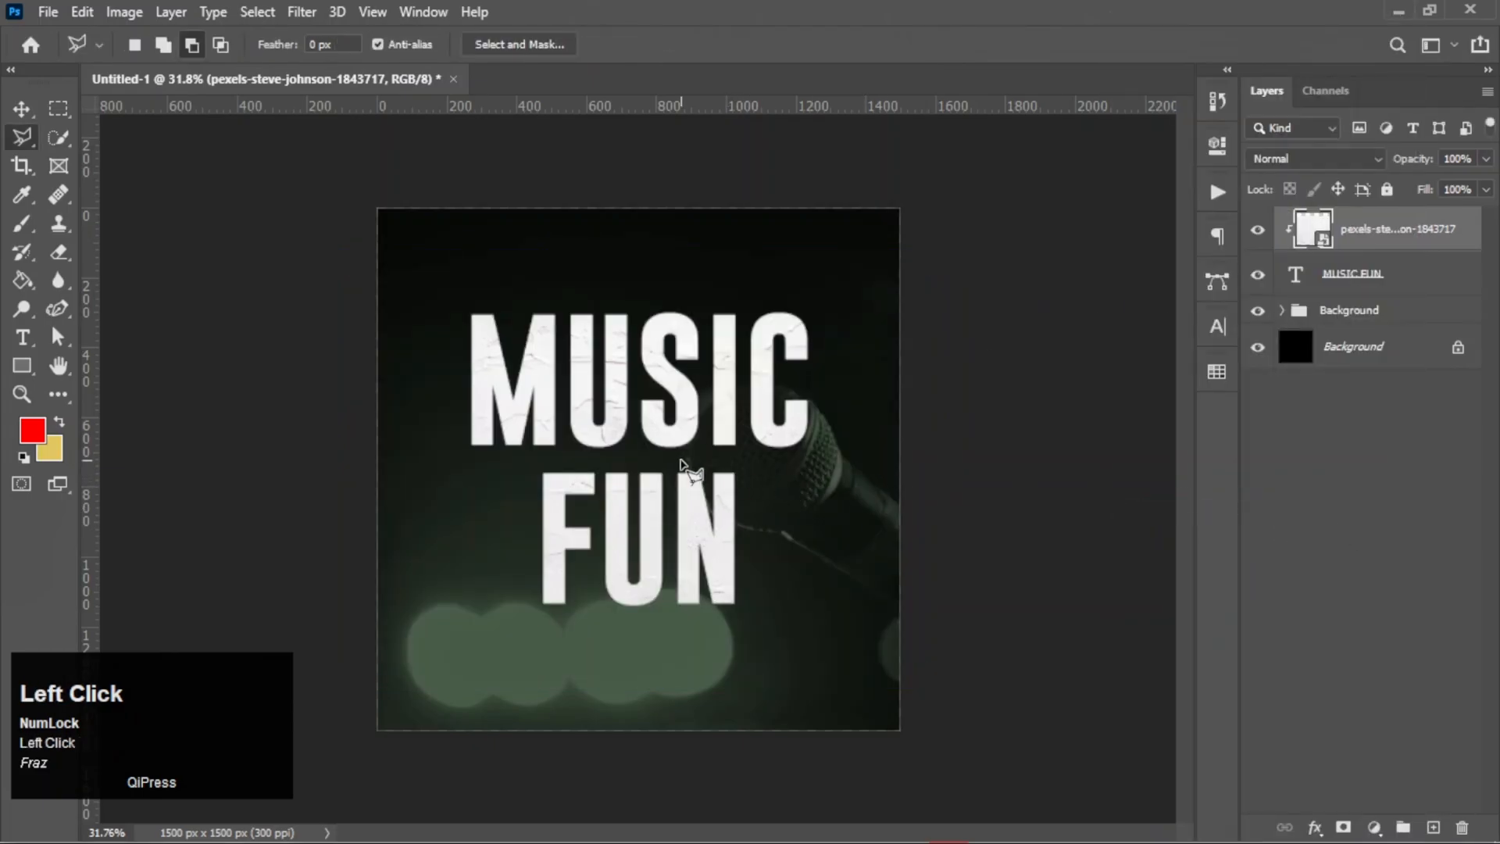
{"action": "key", "text": "v"}
{"action": "mouse_move", "coordinate": [683, 462]}
{"action": "left_mouse_down"}
{"action": "mouse_move", "coordinate": [668, 446]}
{"action": "mouse_move", "coordinate": [689, 404]}
{"action": "mouse_move", "coordinate": [700, 462]}
{"action": "left_mouse_up"}
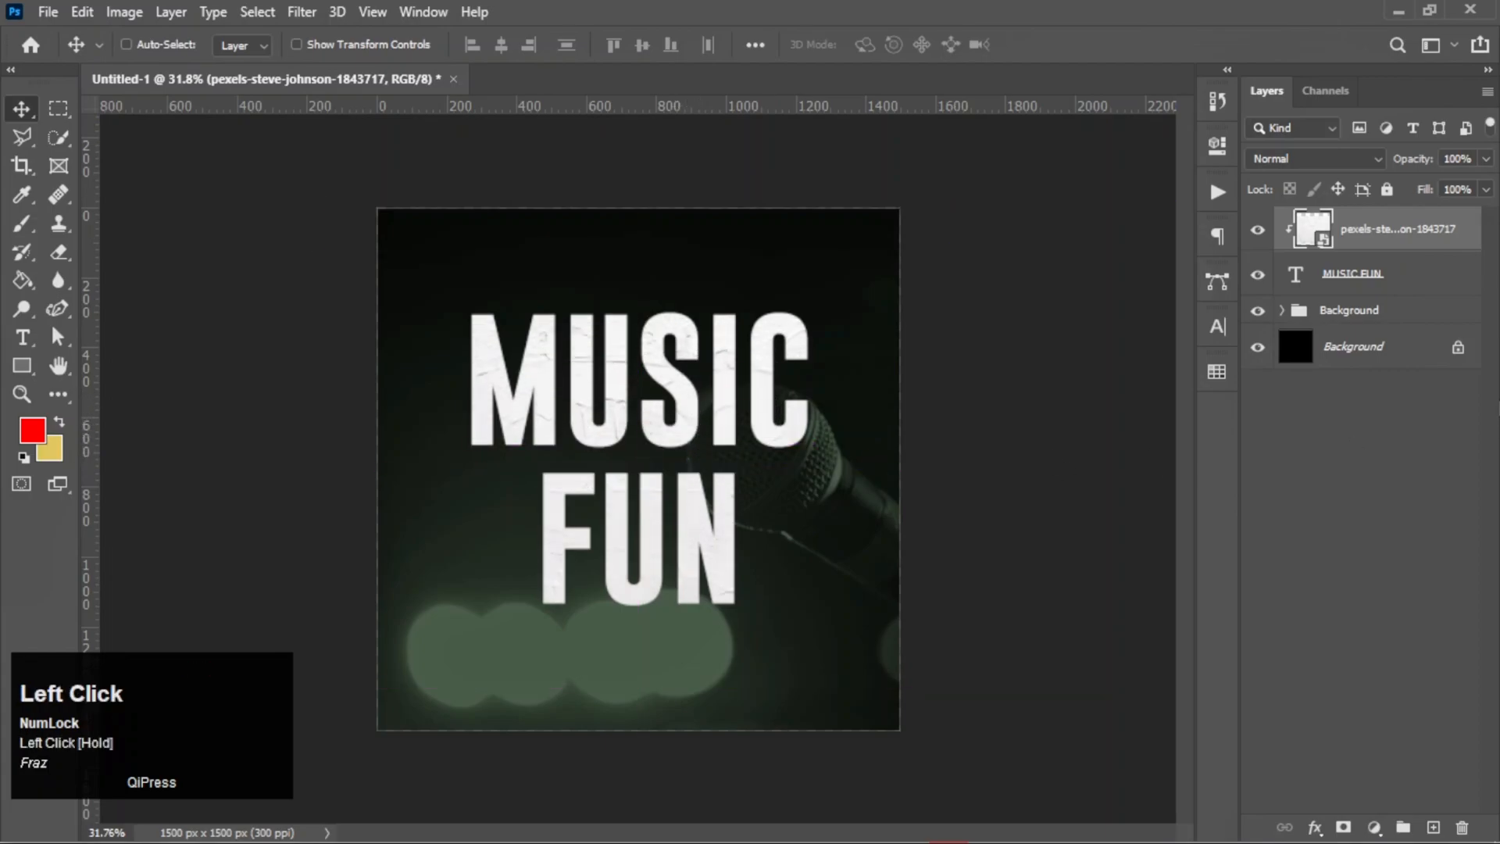
- Group the texture and text layers and mask the group to the lower-left half with a diagonal Polygonal Lasso selection across the canvas
{"action": "left_click", "coordinate": [1405, 287], "text": "shift"}
{"action": "left_click", "coordinate": [1403, 821]}
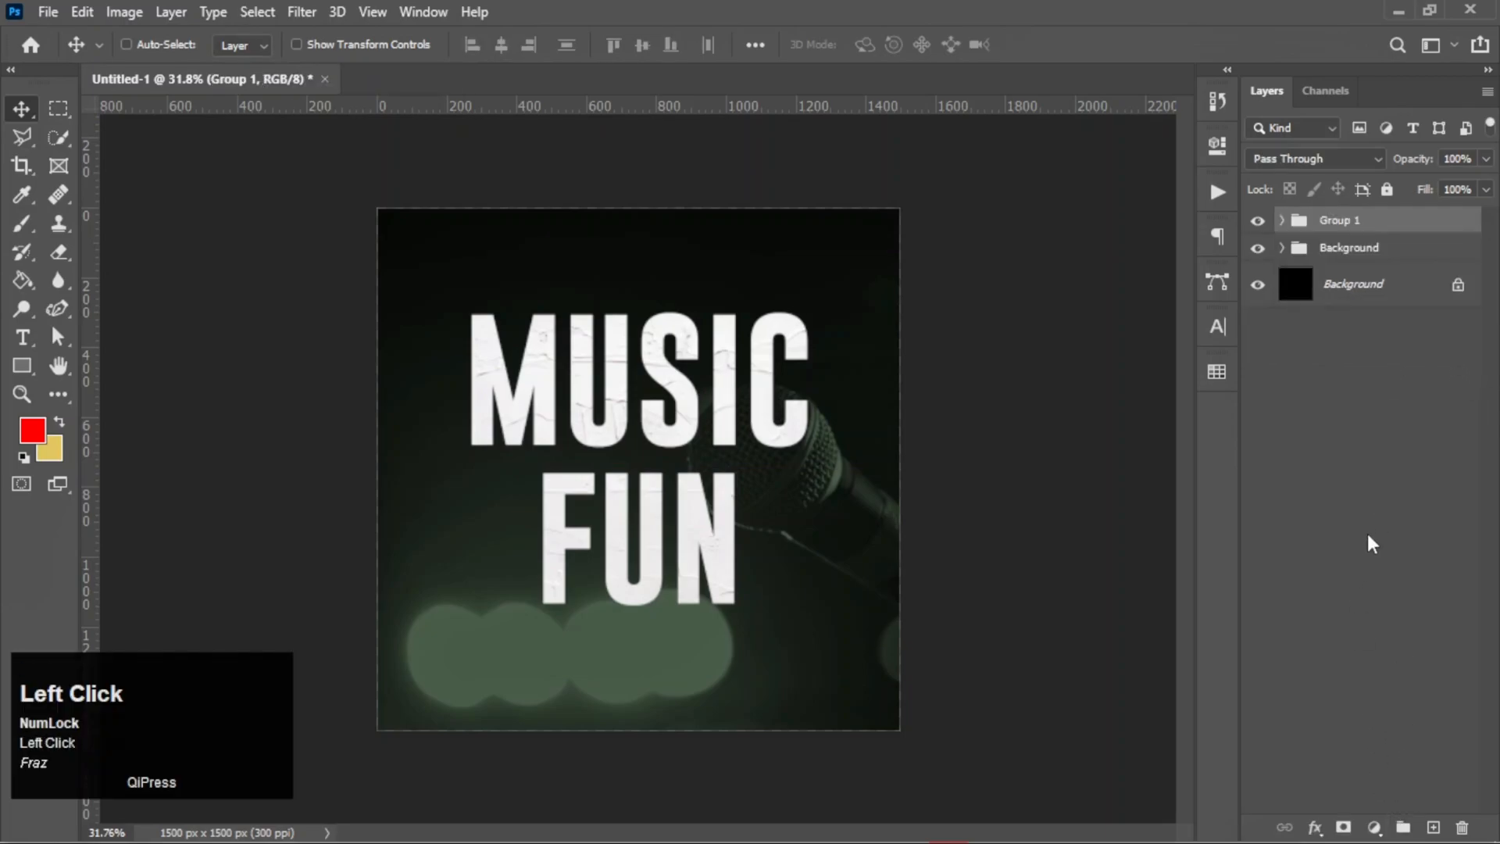
{"action": "right_click", "coordinate": [22, 110]}
{"action": "left_click", "coordinate": [21, 138]}
{"action": "right_click", "coordinate": [25, 142]}
{"action": "left_click", "coordinate": [141, 158]}
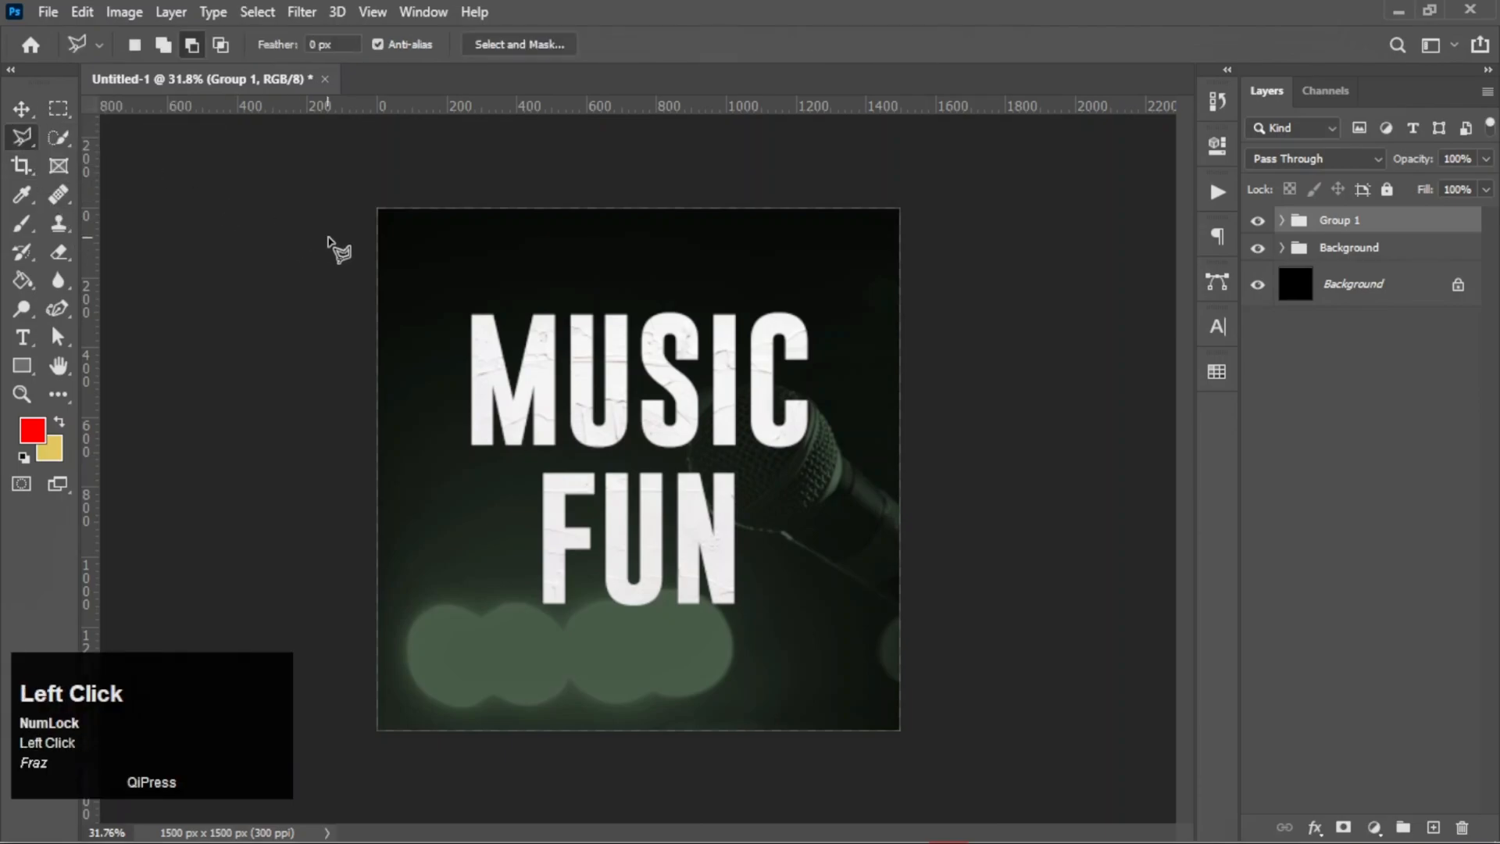
{"action": "left_click", "coordinate": [337, 193]}
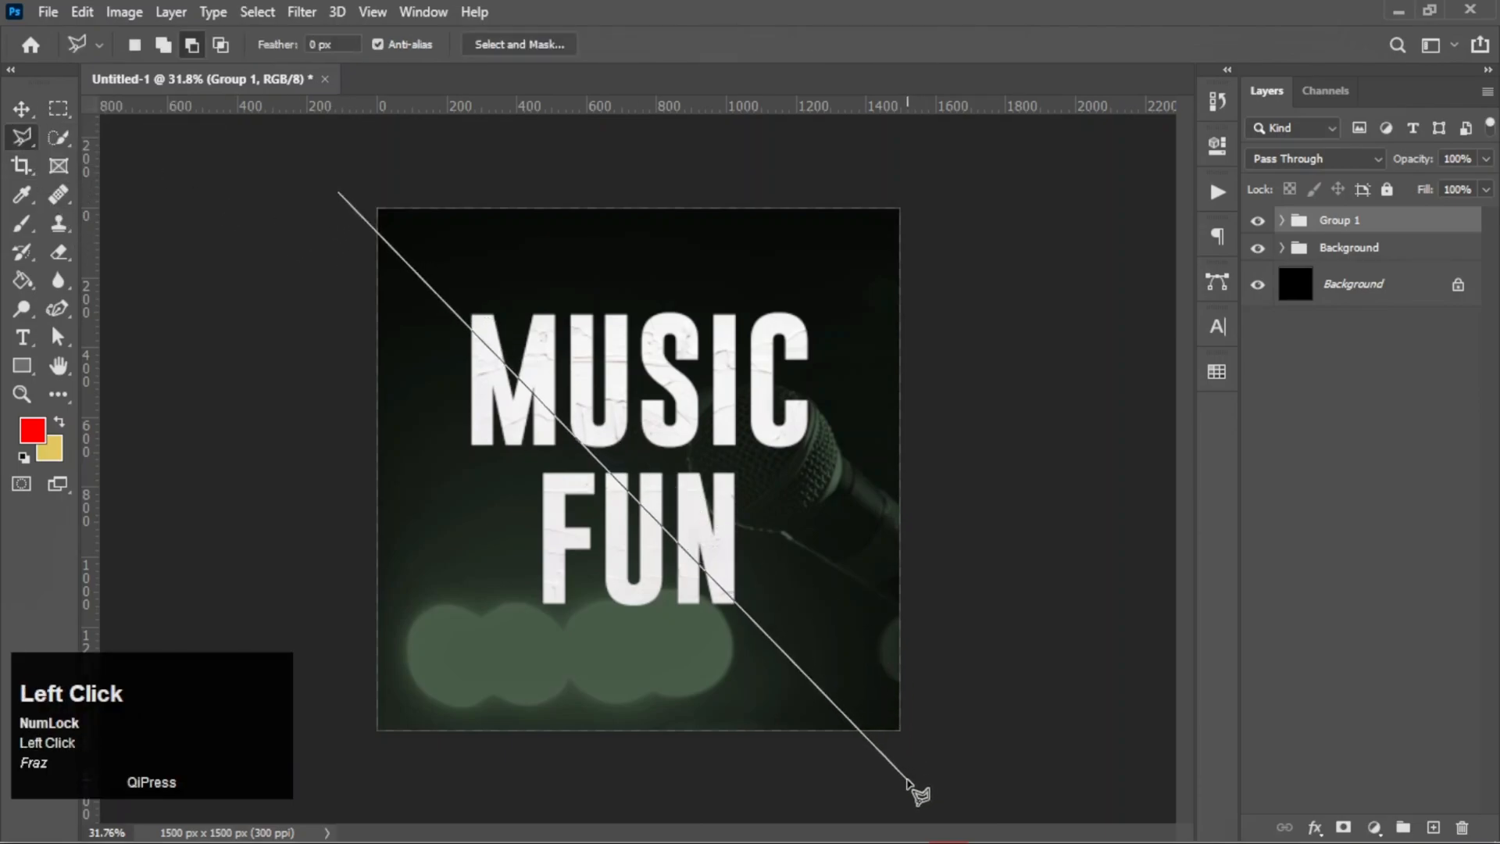
{"action": "left_click", "coordinate": [906, 778]}
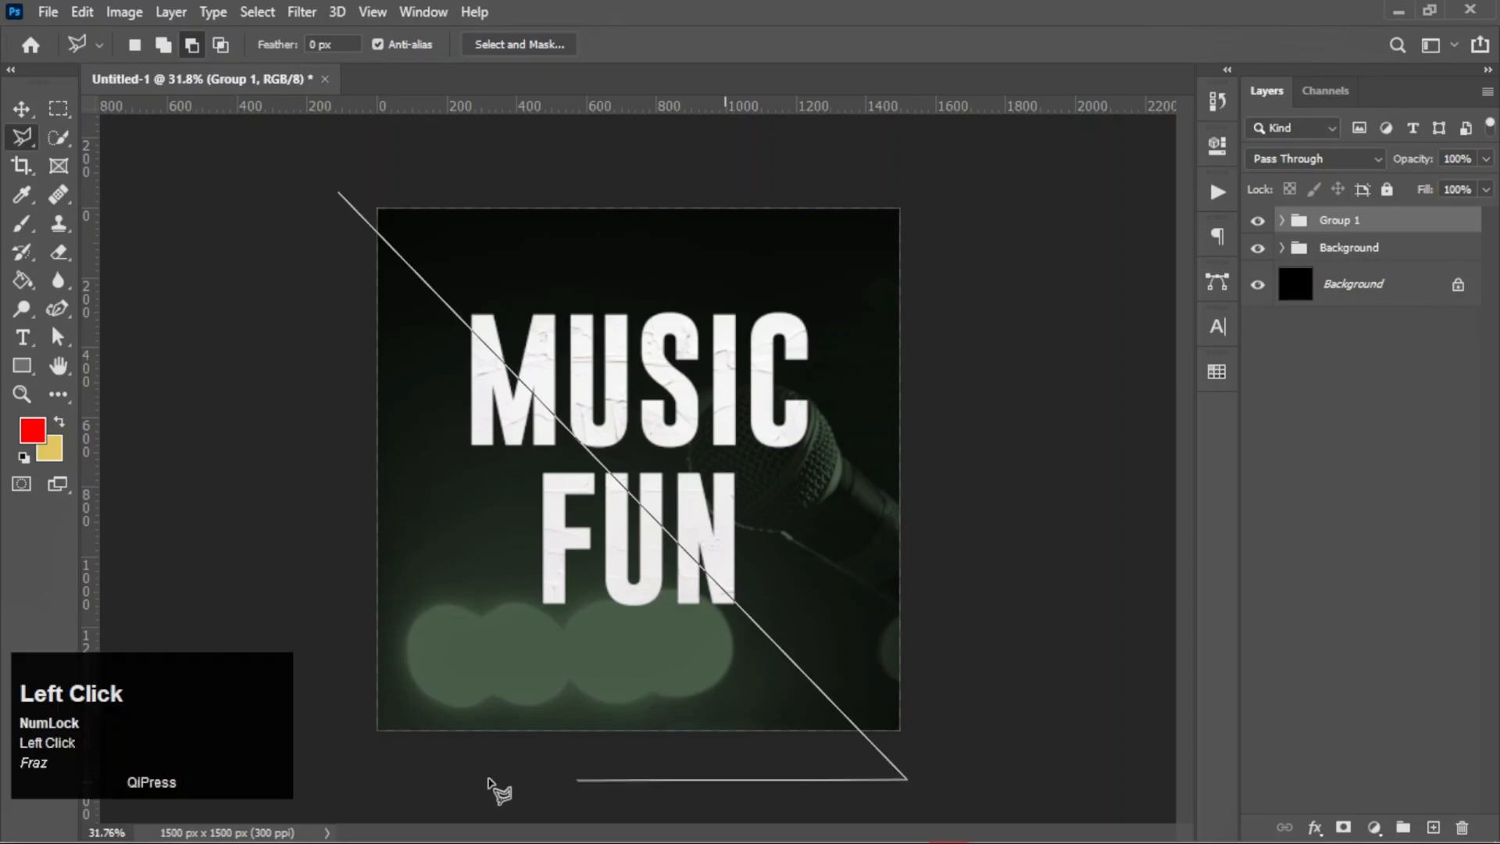
{"action": "left_click", "coordinate": [304, 778]}
{"action": "left_click", "coordinate": [341, 195]}
{"action": "left_click", "coordinate": [1343, 828]}
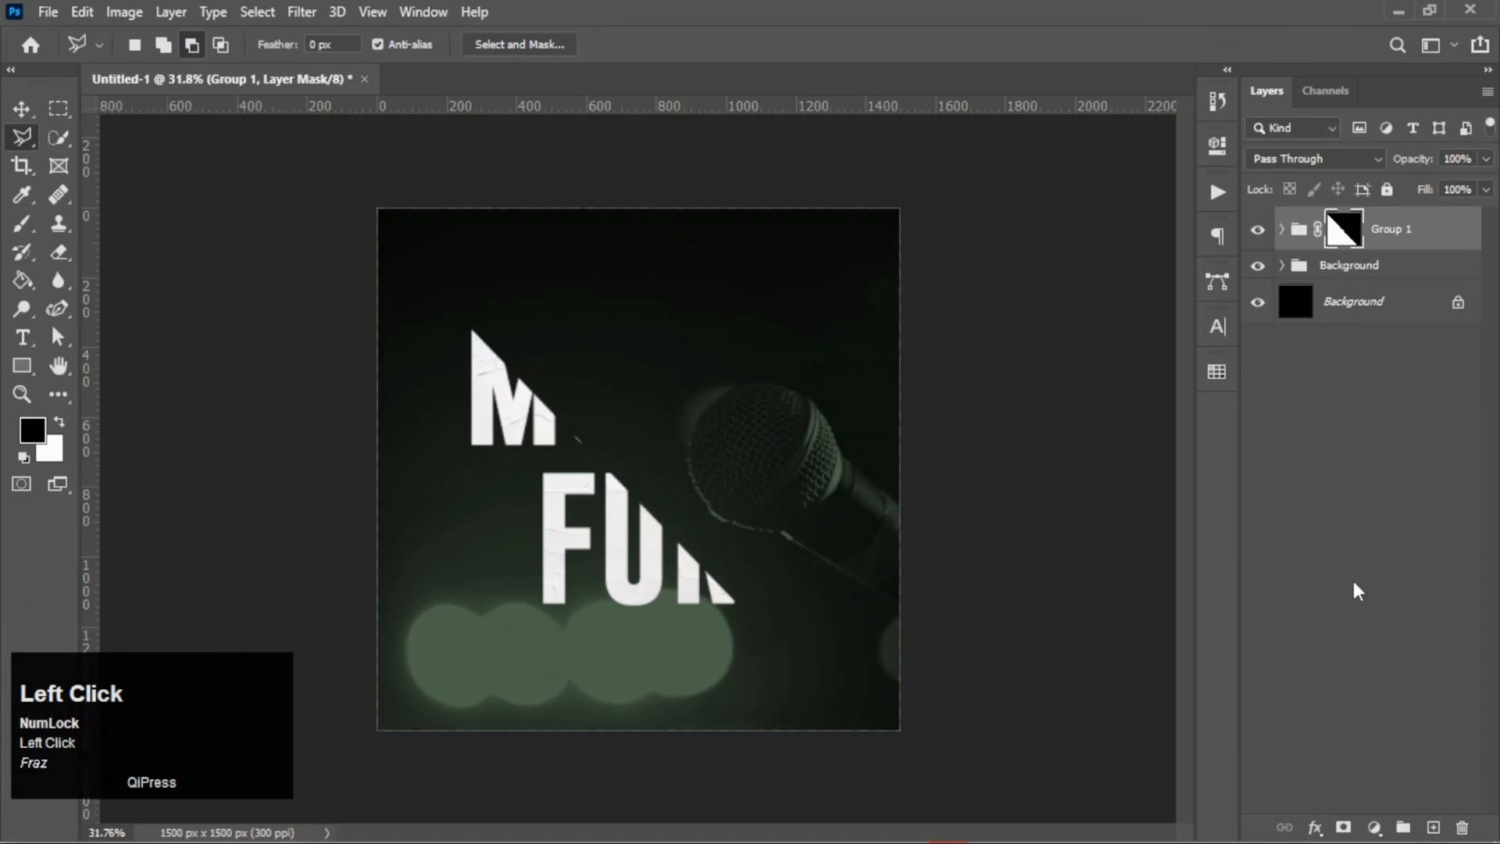
- Duplicate the masked Group 1 and invert the mask of the copy
{"action": "left_click_drag", "start_coordinate": [1458, 254], "coordinate": [1431, 825]}
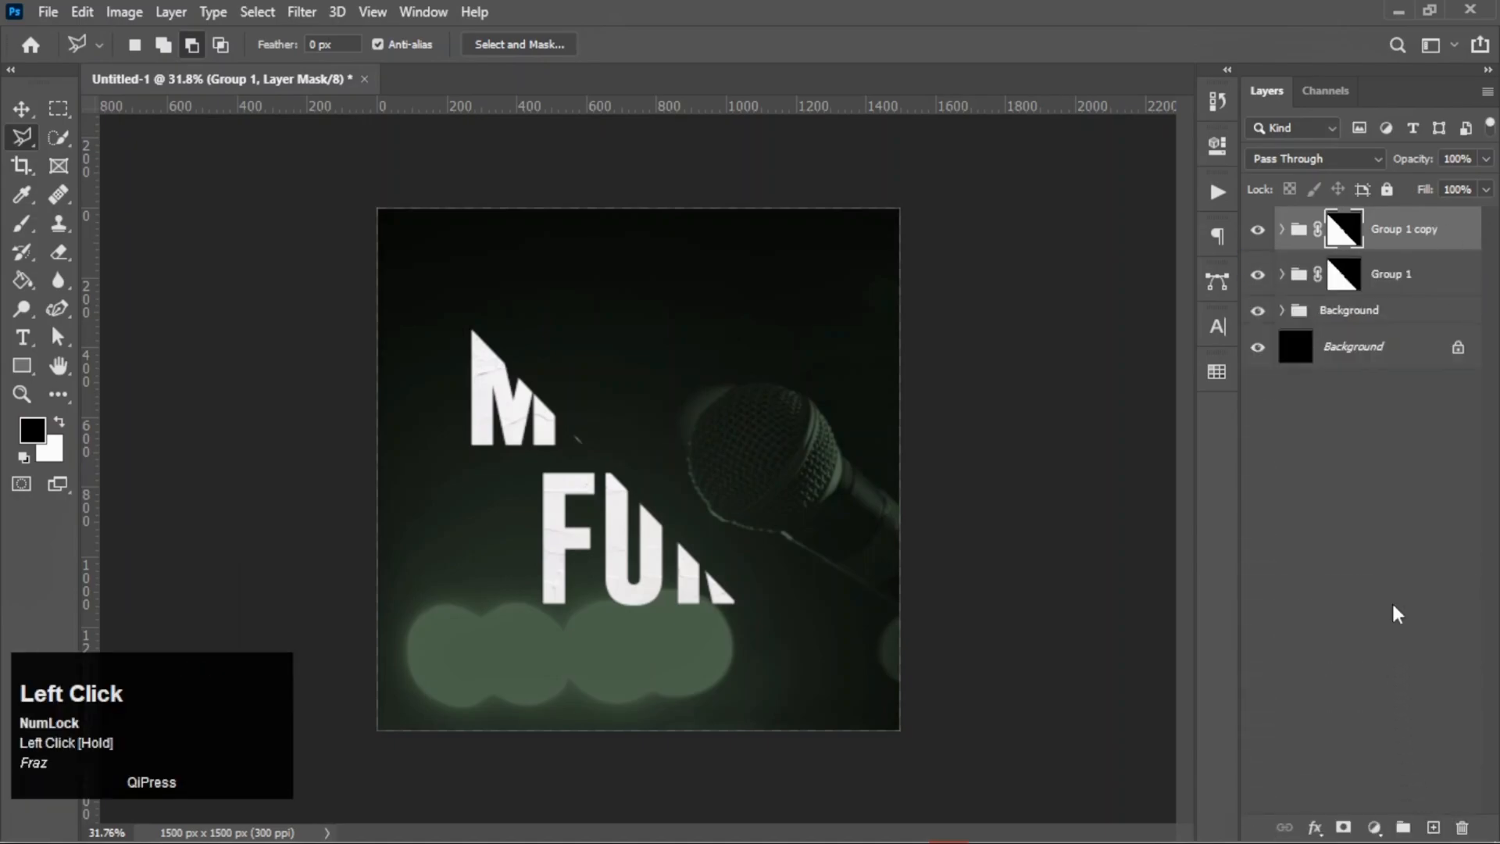
{"action": "key", "text": "ctrl+i"}
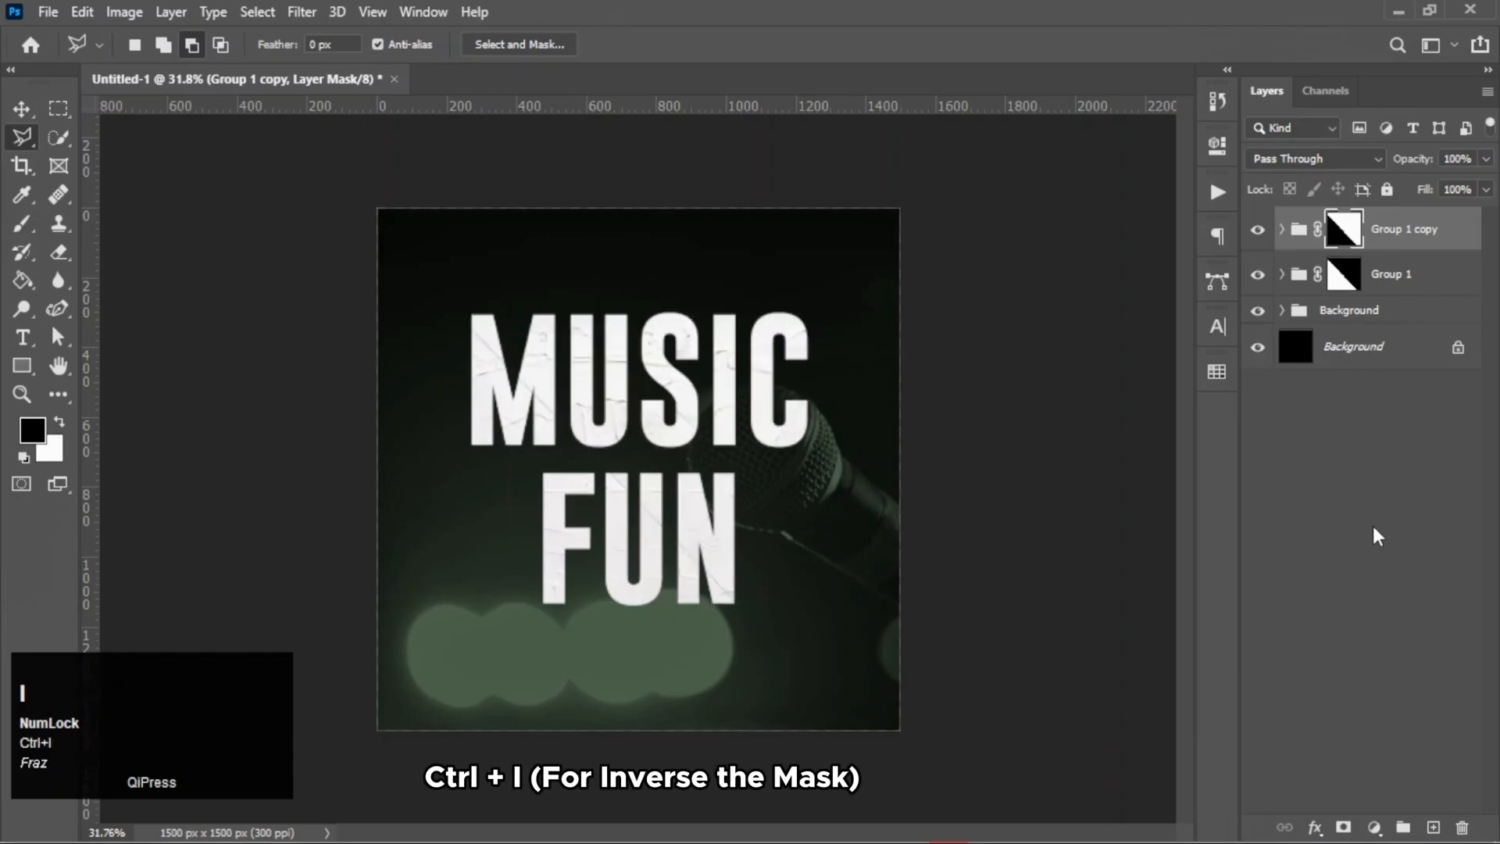
- Rename the duplicated group "Group 2"
{"action": "double_click", "coordinate": [1430, 231]}
{"action": "left_click", "coordinate": [1440, 229]}
{"action": "key", "text": "BackSpace"}
{"action": "key", "text": "BackSpace"}
{"action": "key", "text": "BackSpace"}
{"action": "key", "text": "BackSpace"}
{"action": "key", "text": "BackSpace"}
{"action": "key", "text": "BackSpace"}
{"action": "type", "text": "2"}
{"action": "left_click", "coordinate": [1378, 445]}
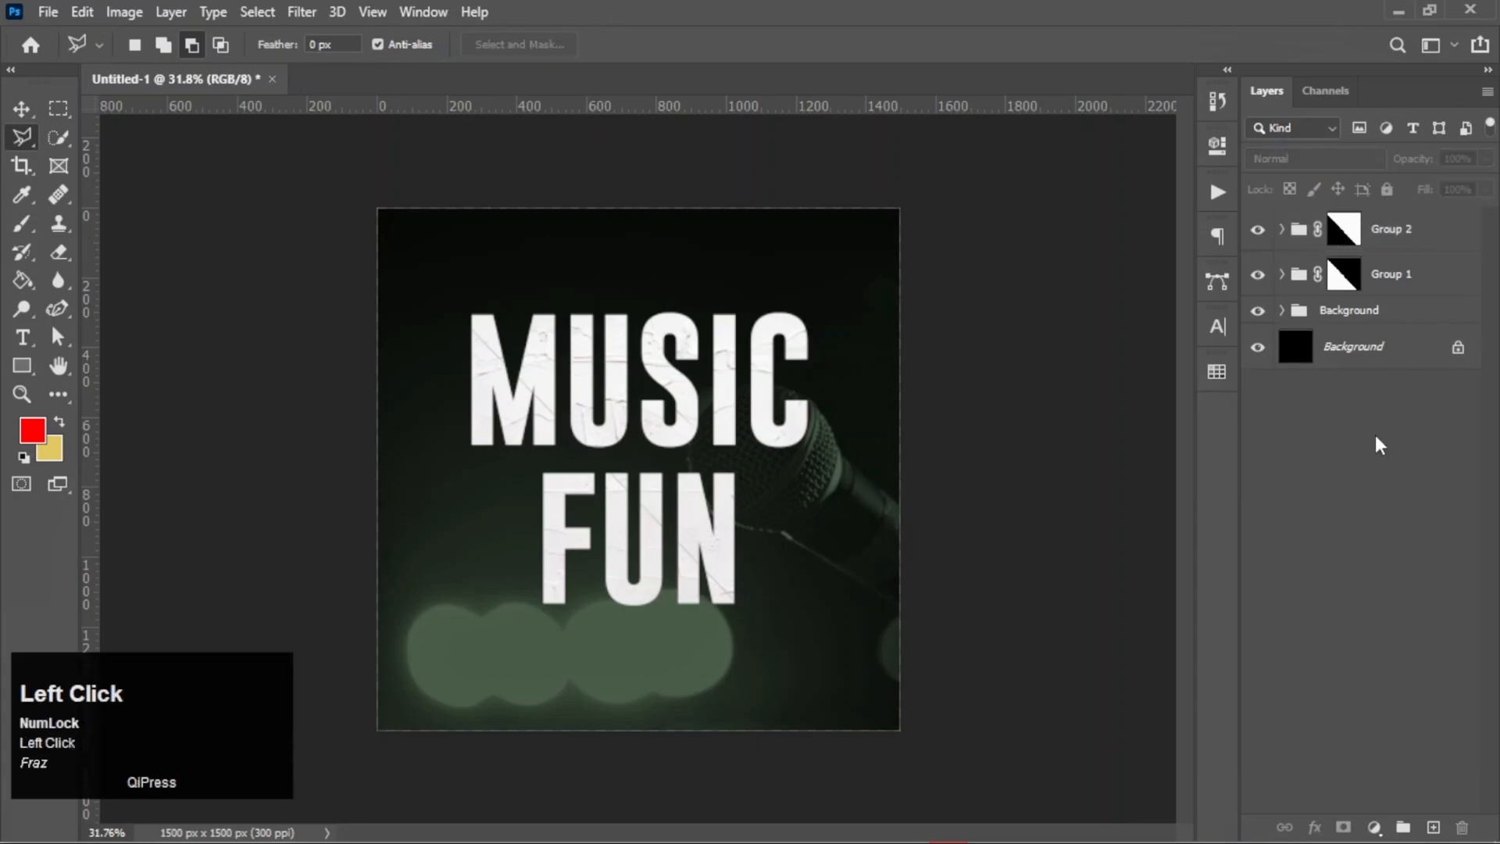
- Move Group 2 up about 10 px to open a thin diagonal cut through the title
{"action": "left_click", "coordinate": [1435, 248]}
{"action": "left_click", "coordinate": [1258, 230]}
{"action": "left_click", "coordinate": [1258, 230]}
{"action": "key", "text": "Right"}
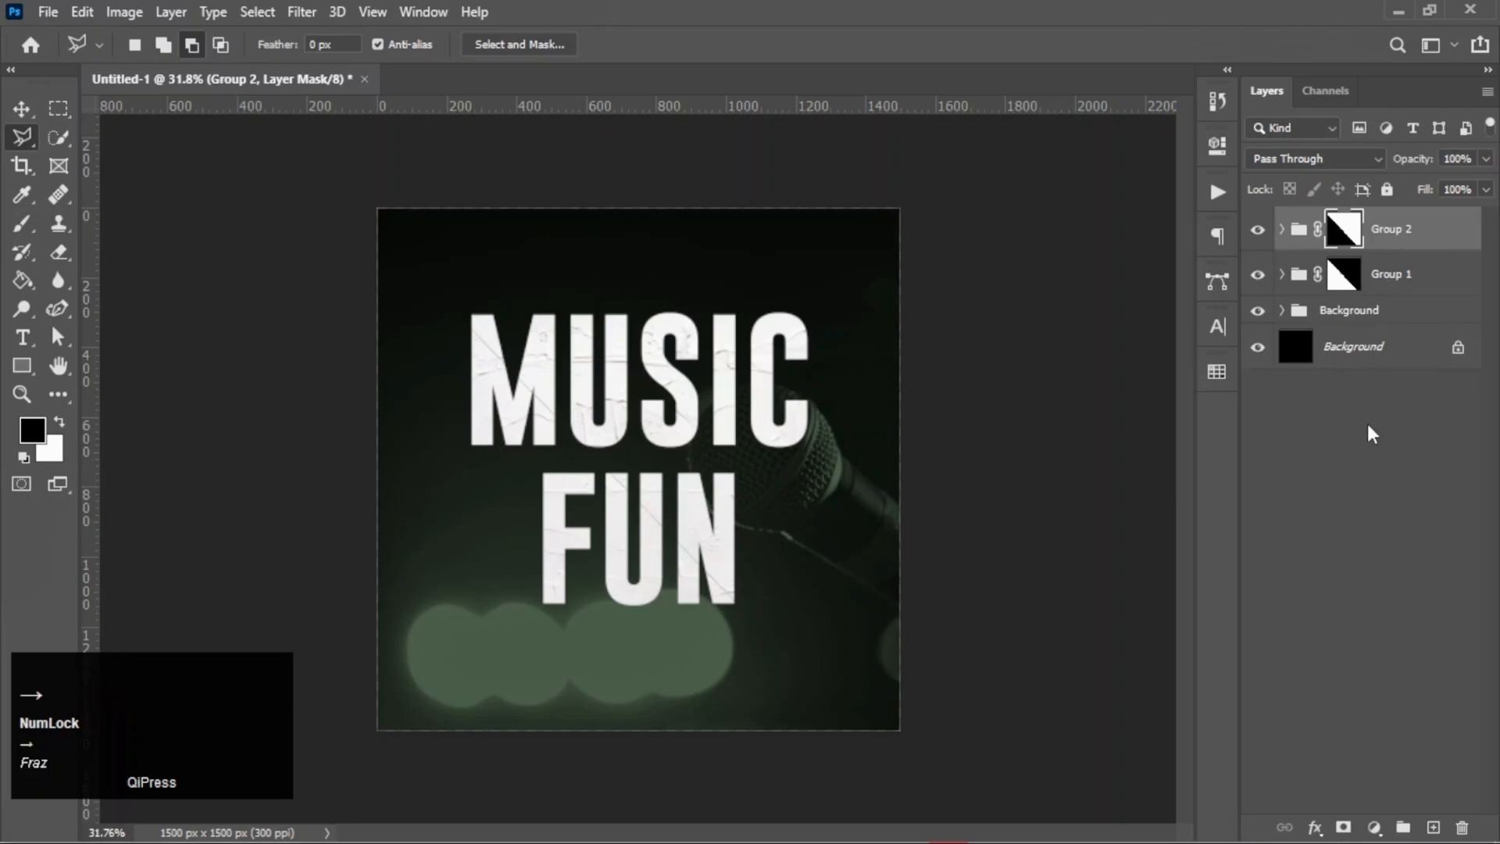
{"action": "key", "text": "v"}
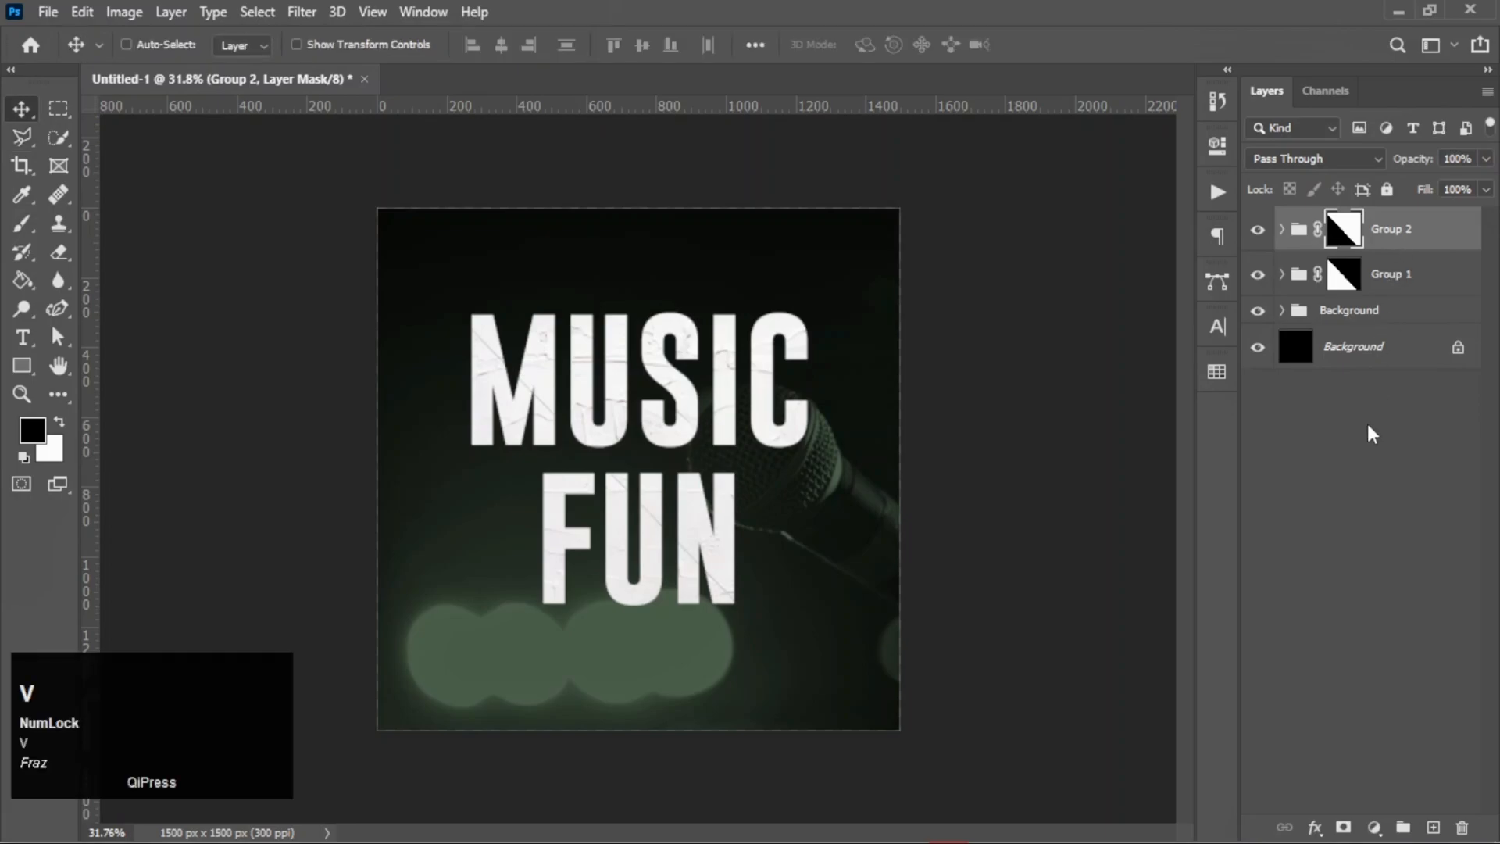
{"action": "key", "text": "shift+Right"}
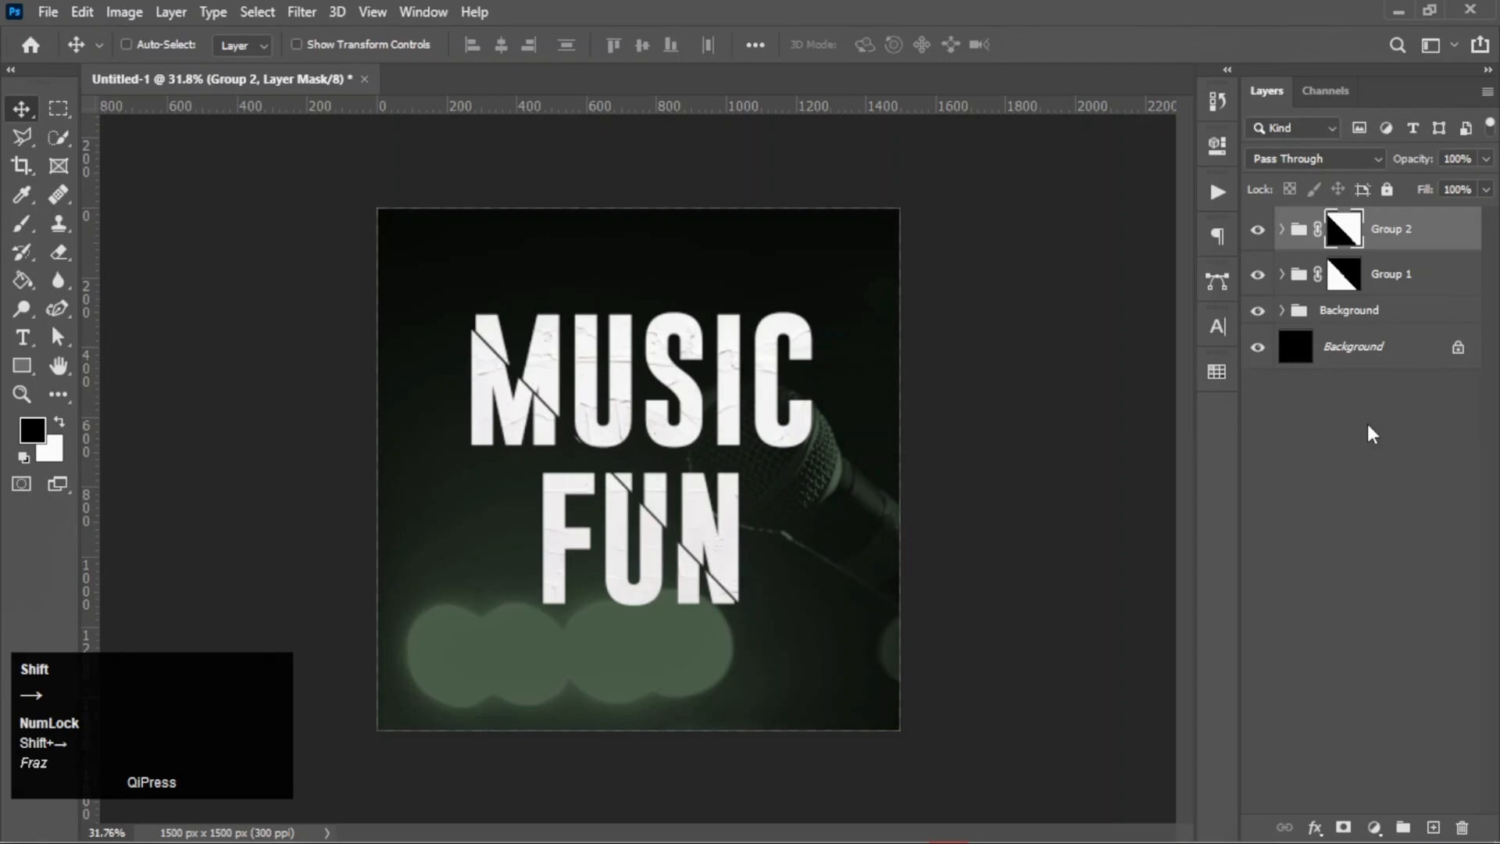
{"action": "key", "text": "shift+Up"}
{"action": "key", "text": "shift+Left"}
{"action": "key", "text": "shift+Left"}
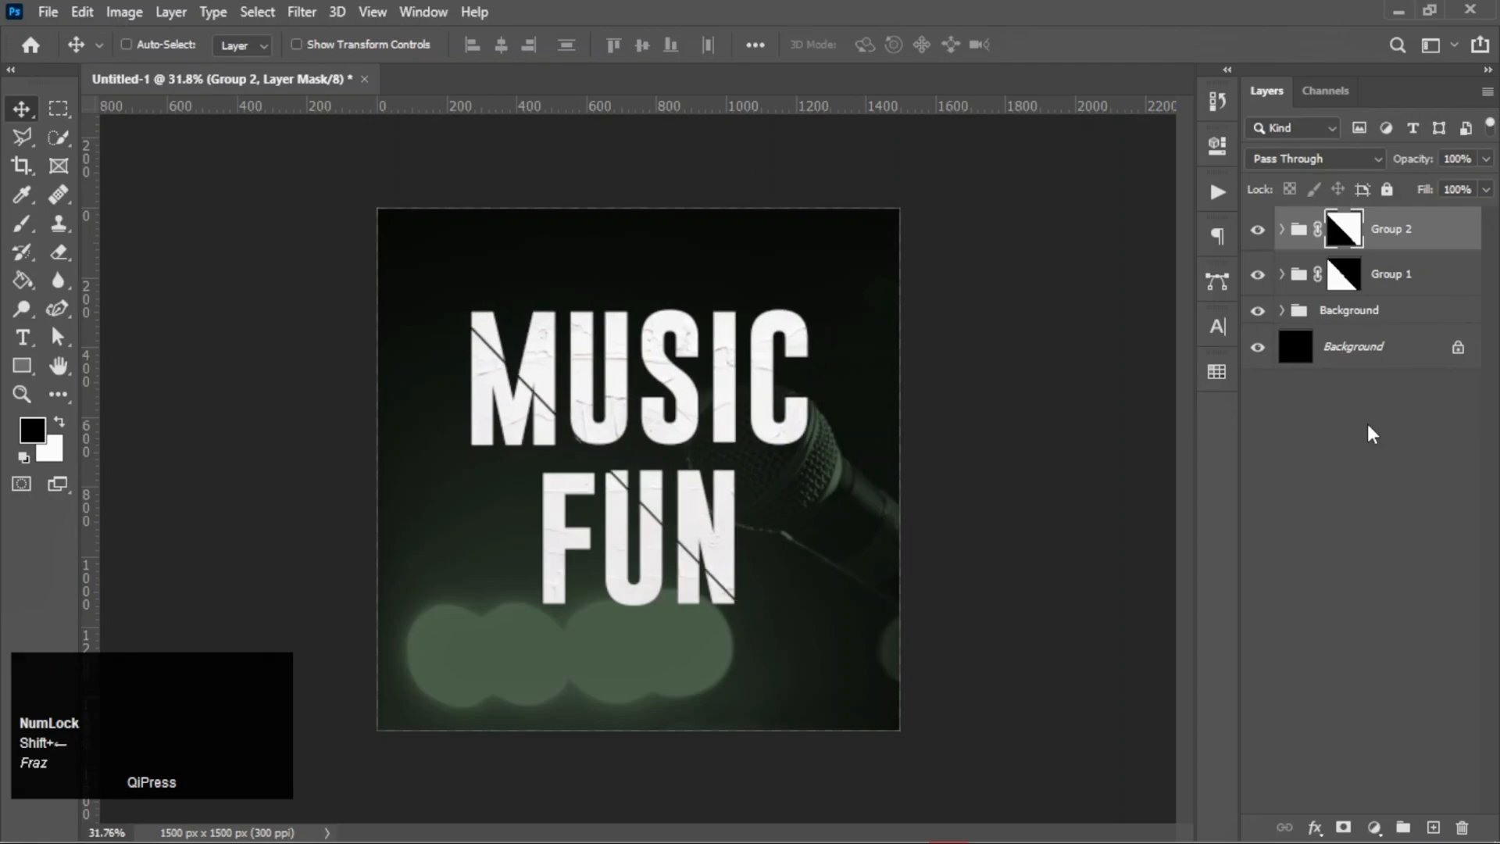
- Add a Drop Shadow effect to Group 2 and set its opacity to 69%
{"action": "left_click", "coordinate": [1331, 820]}
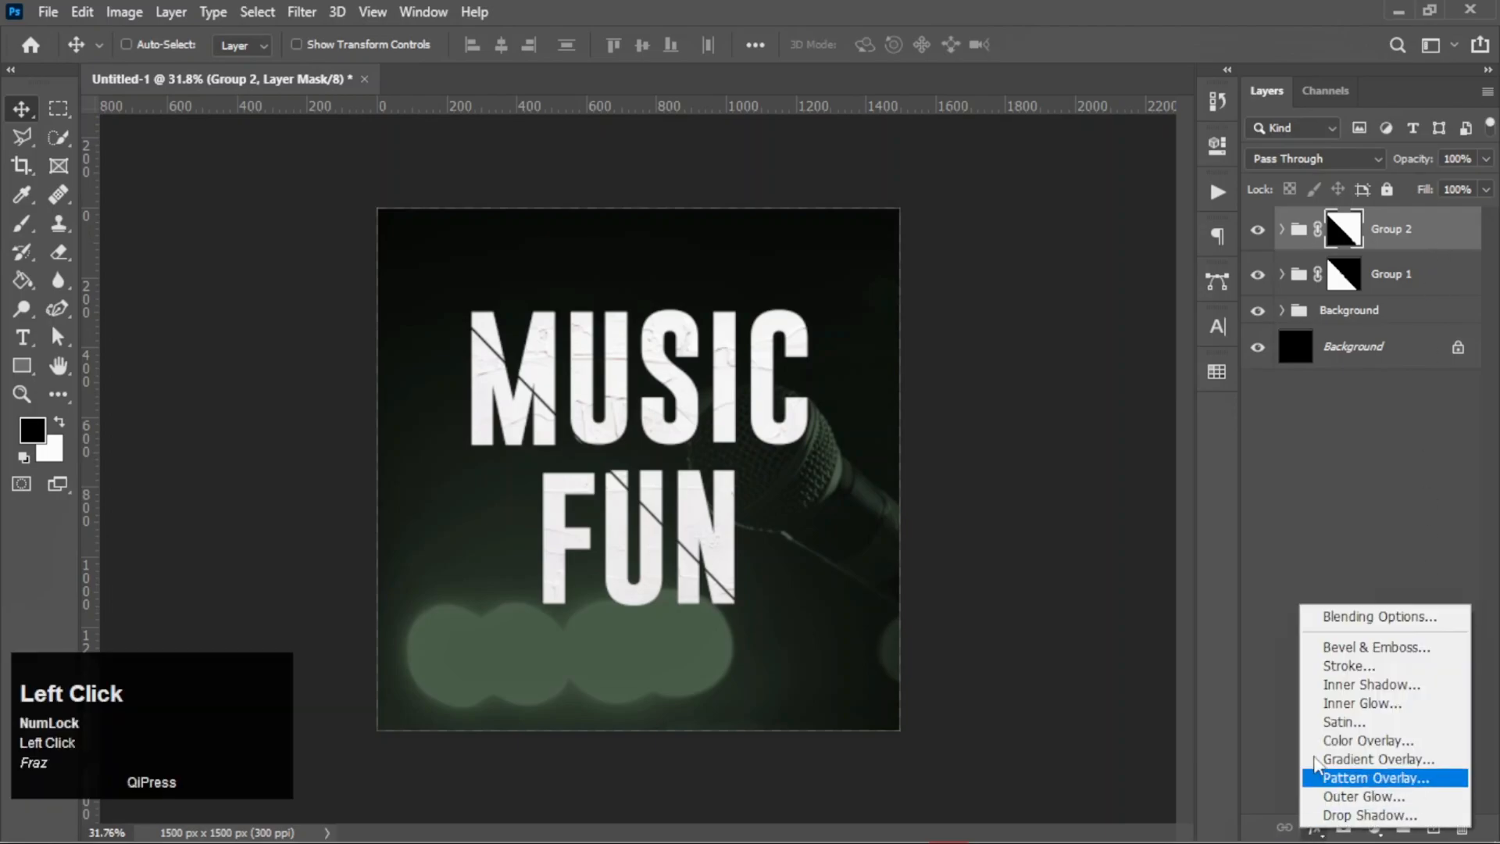
{"action": "left_click", "coordinate": [1327, 617]}
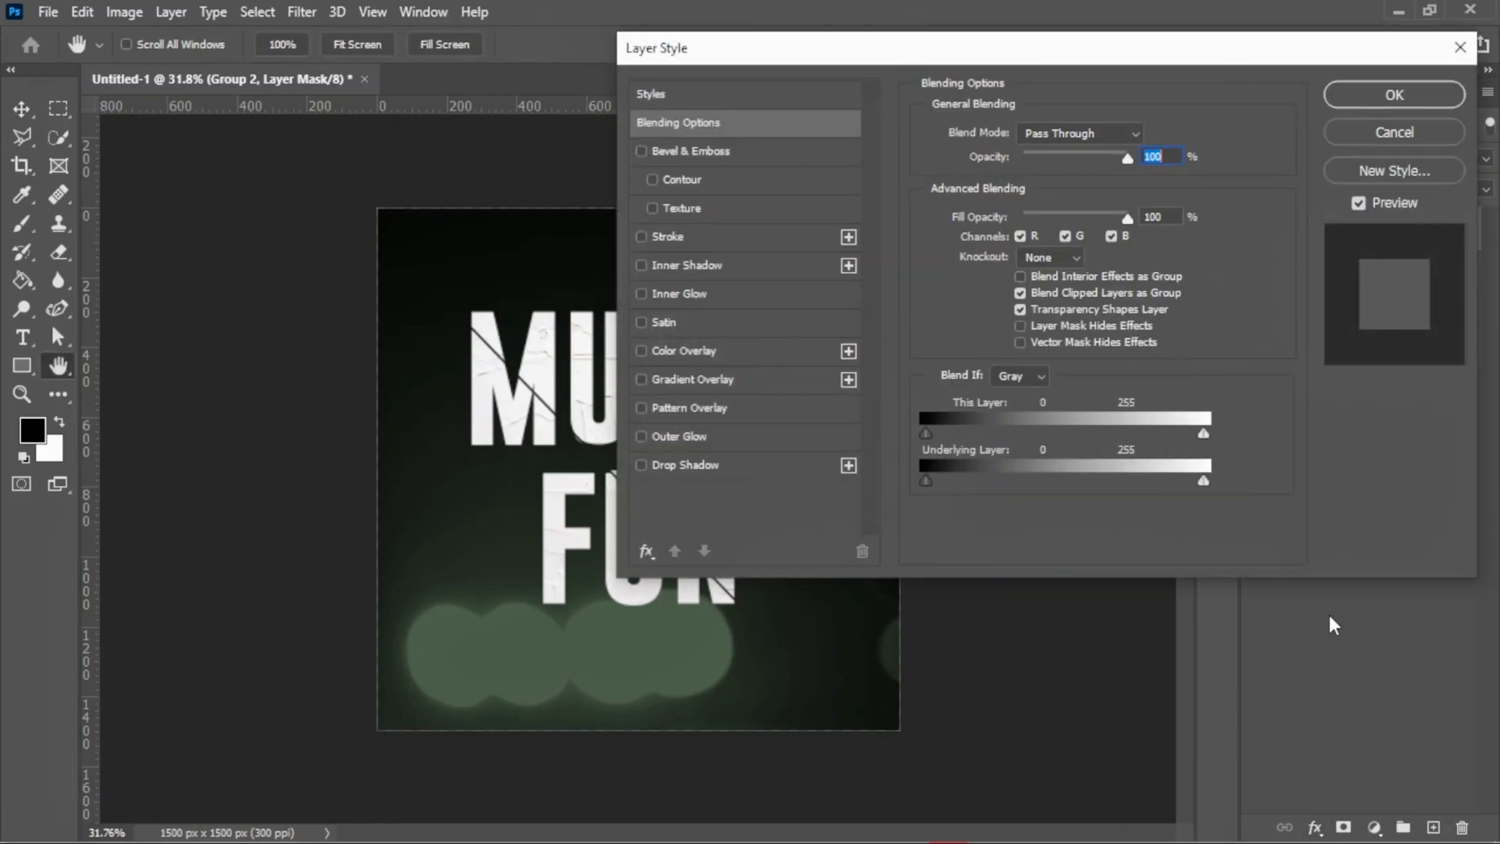
{"action": "left_click", "coordinate": [677, 464]}
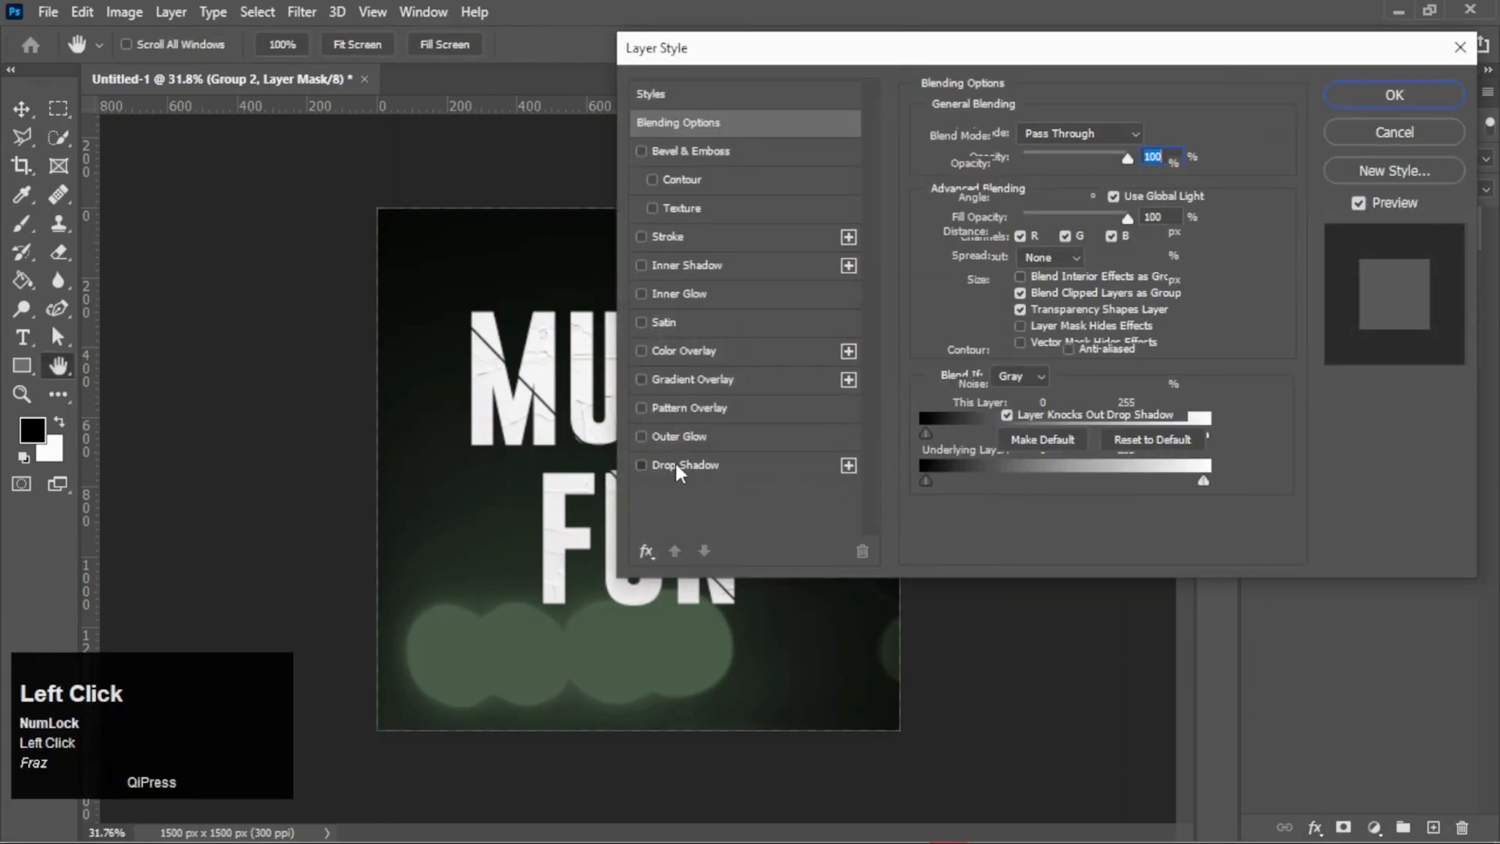
{"action": "left_click_drag", "start_coordinate": [961, 70], "coordinate": [870, 68]}
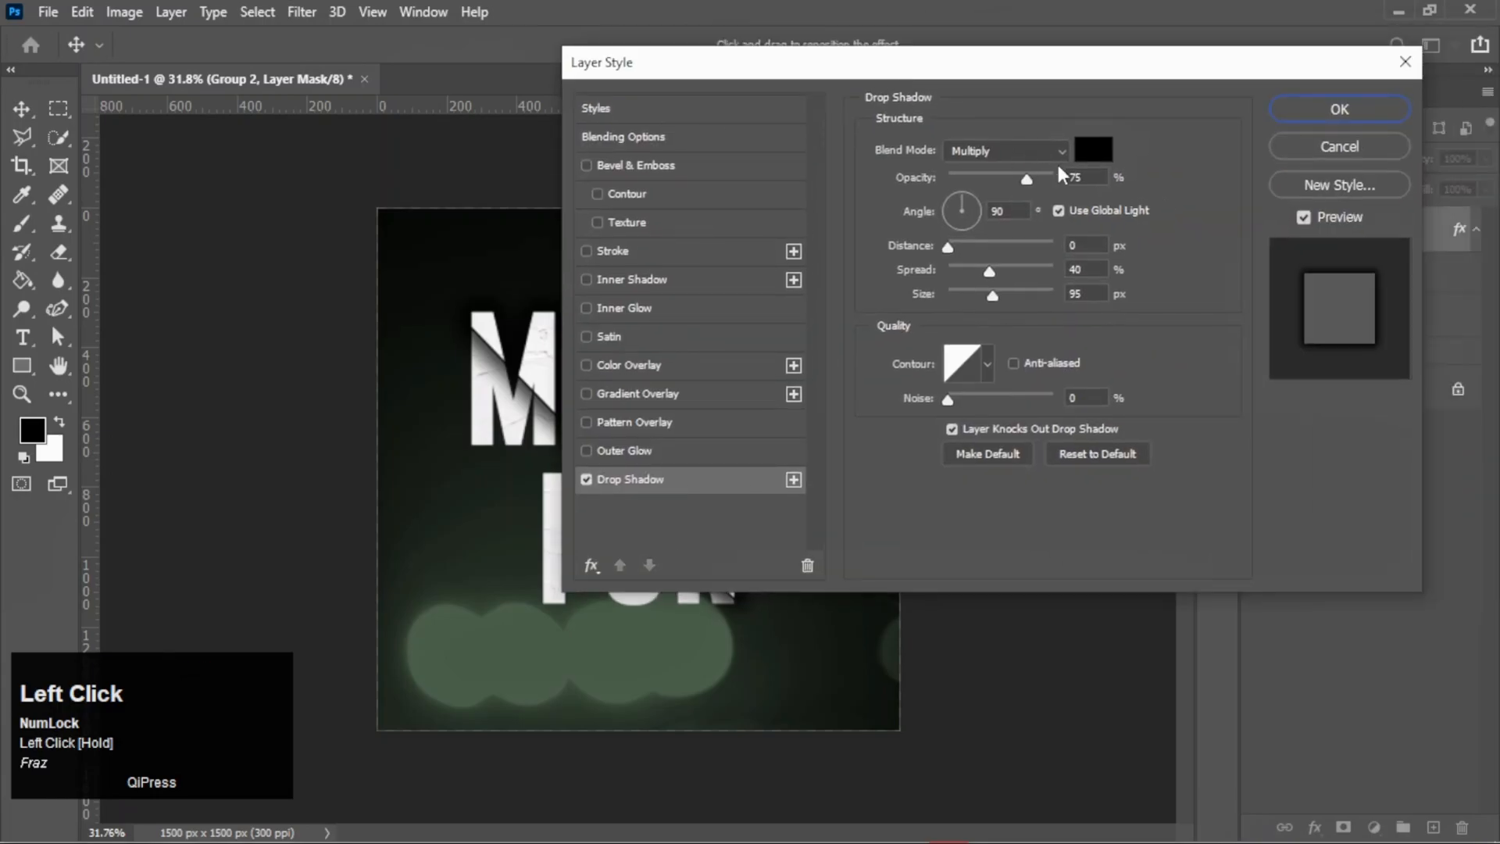
{"action": "left_click_drag", "start_coordinate": [1090, 175], "coordinate": [1054, 176]}
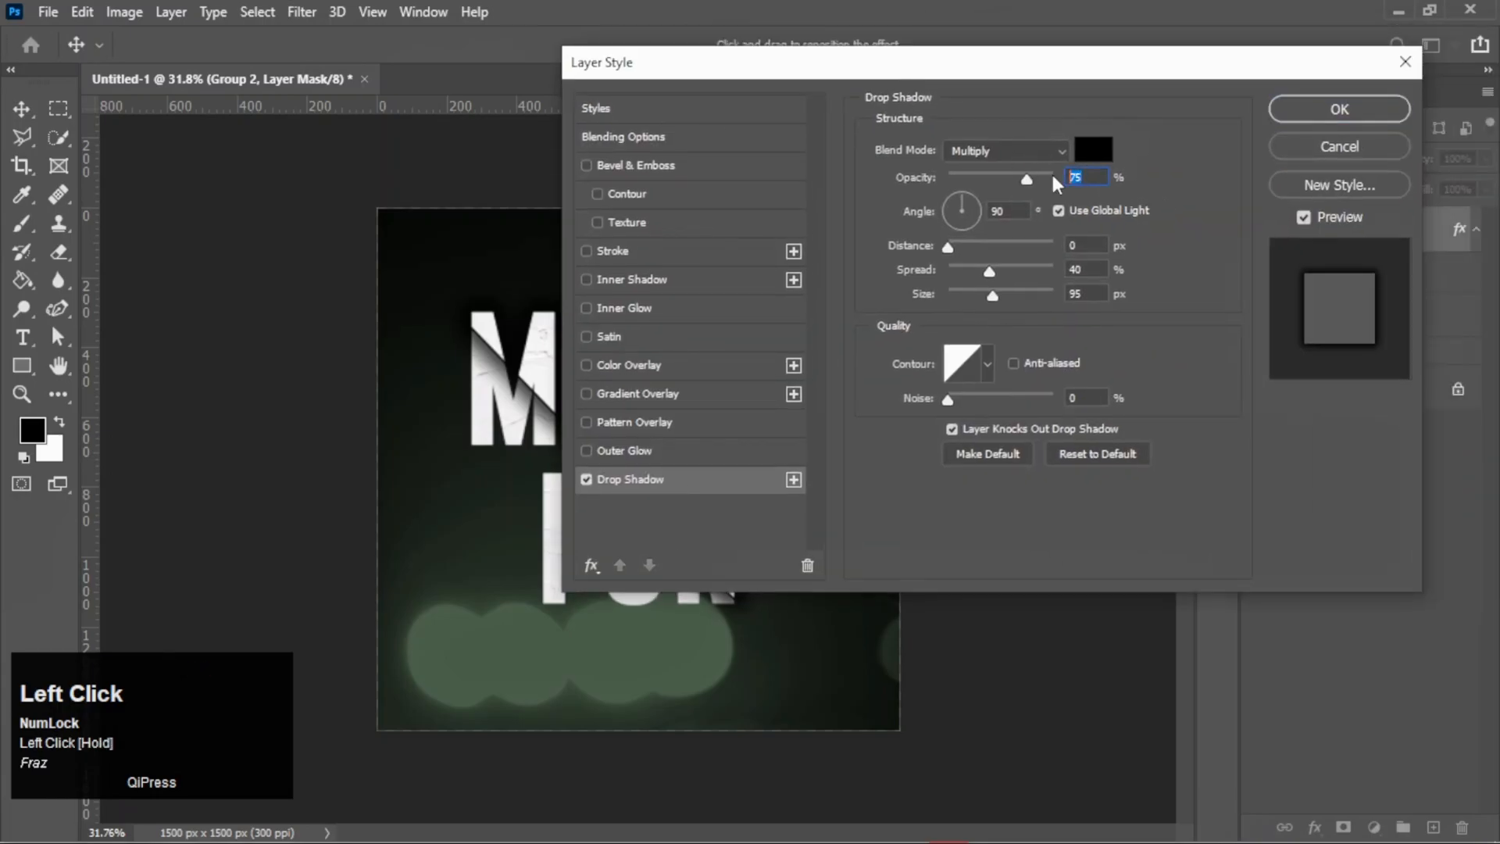
{"action": "type", "text": "69"}
- Set the drop shadow's size to 117 px and offset it 9 px at a 0° angle, then apply and collapse the effects
{"action": "left_click_drag", "start_coordinate": [805, 65], "coordinate": [870, 92]}
{"action": "left_click_drag", "start_coordinate": [1062, 322], "coordinate": [1075, 322]}
{"action": "left_click_drag", "start_coordinate": [955, 97], "coordinate": [992, 101]}
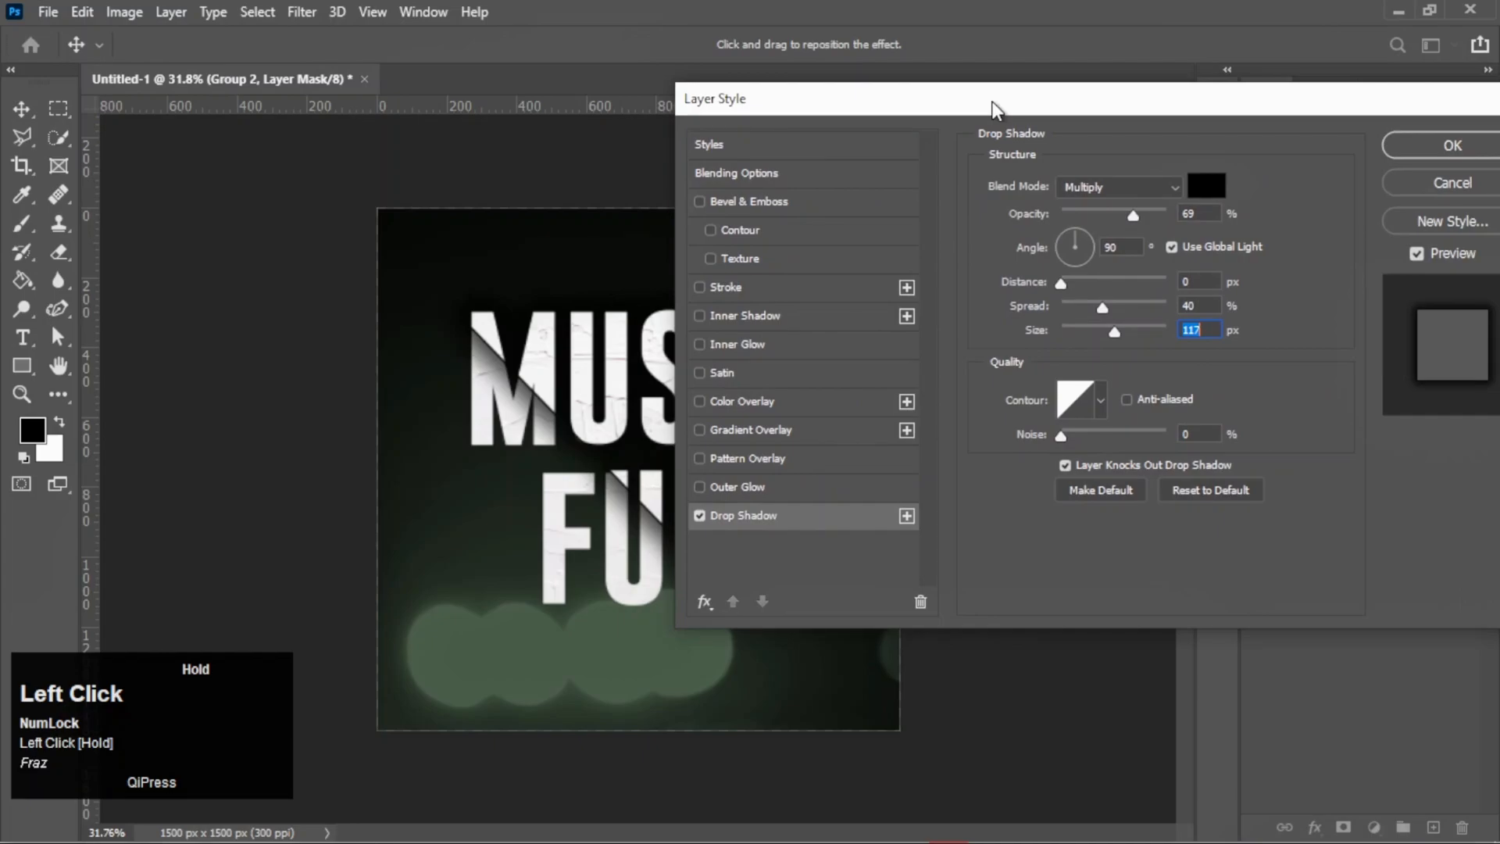
{"action": "left_click_drag", "start_coordinate": [602, 409], "coordinate": [602, 414]}
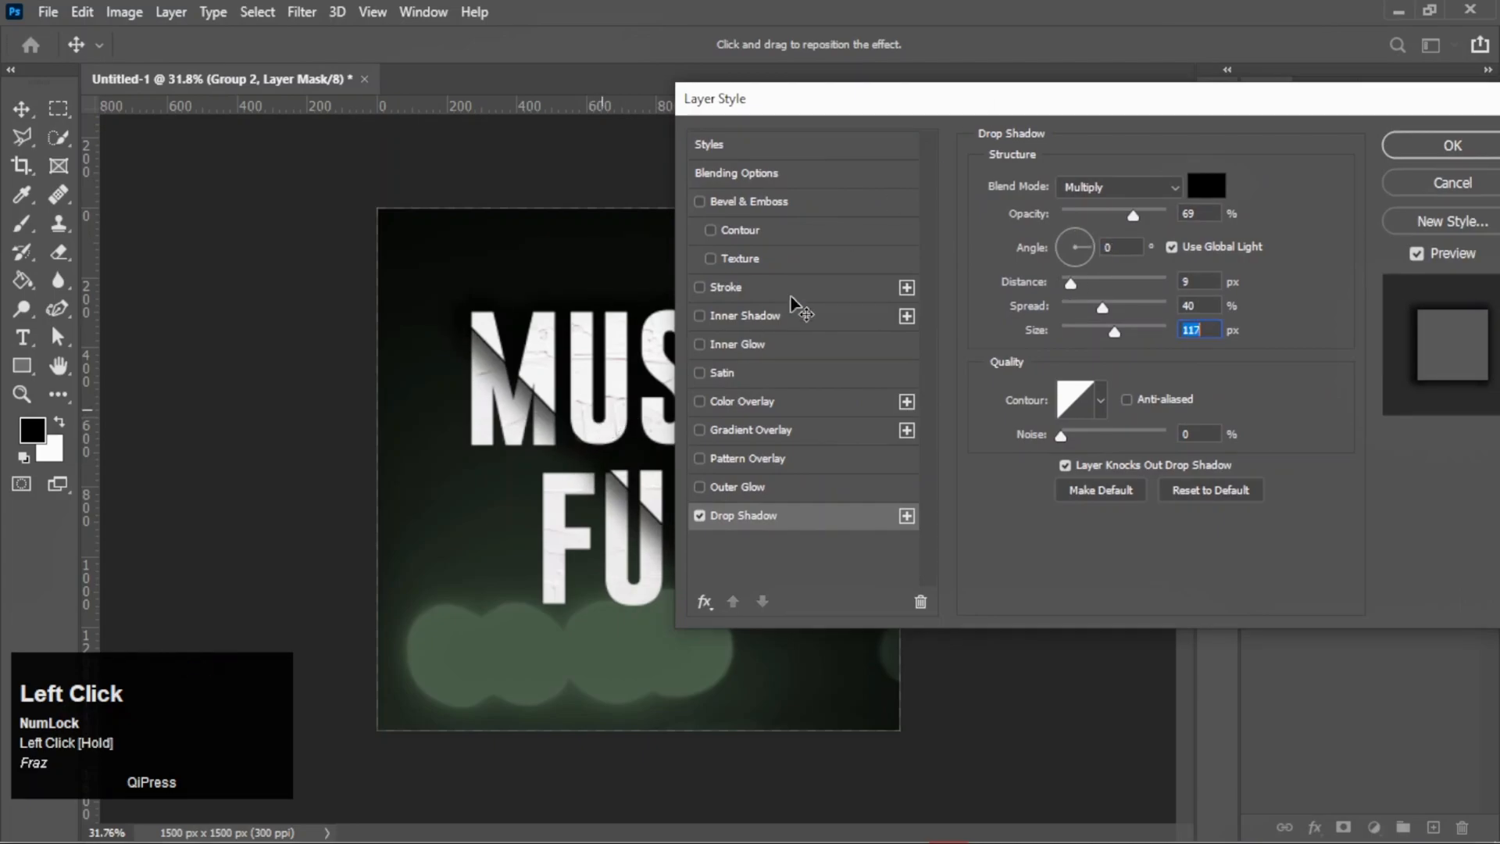
{"action": "mouse_move", "coordinate": [993, 116]}
{"action": "left_mouse_down"}
{"action": "mouse_move", "coordinate": [1176, 91]}
{"action": "mouse_move", "coordinate": [986, 98]}
{"action": "left_mouse_up"}
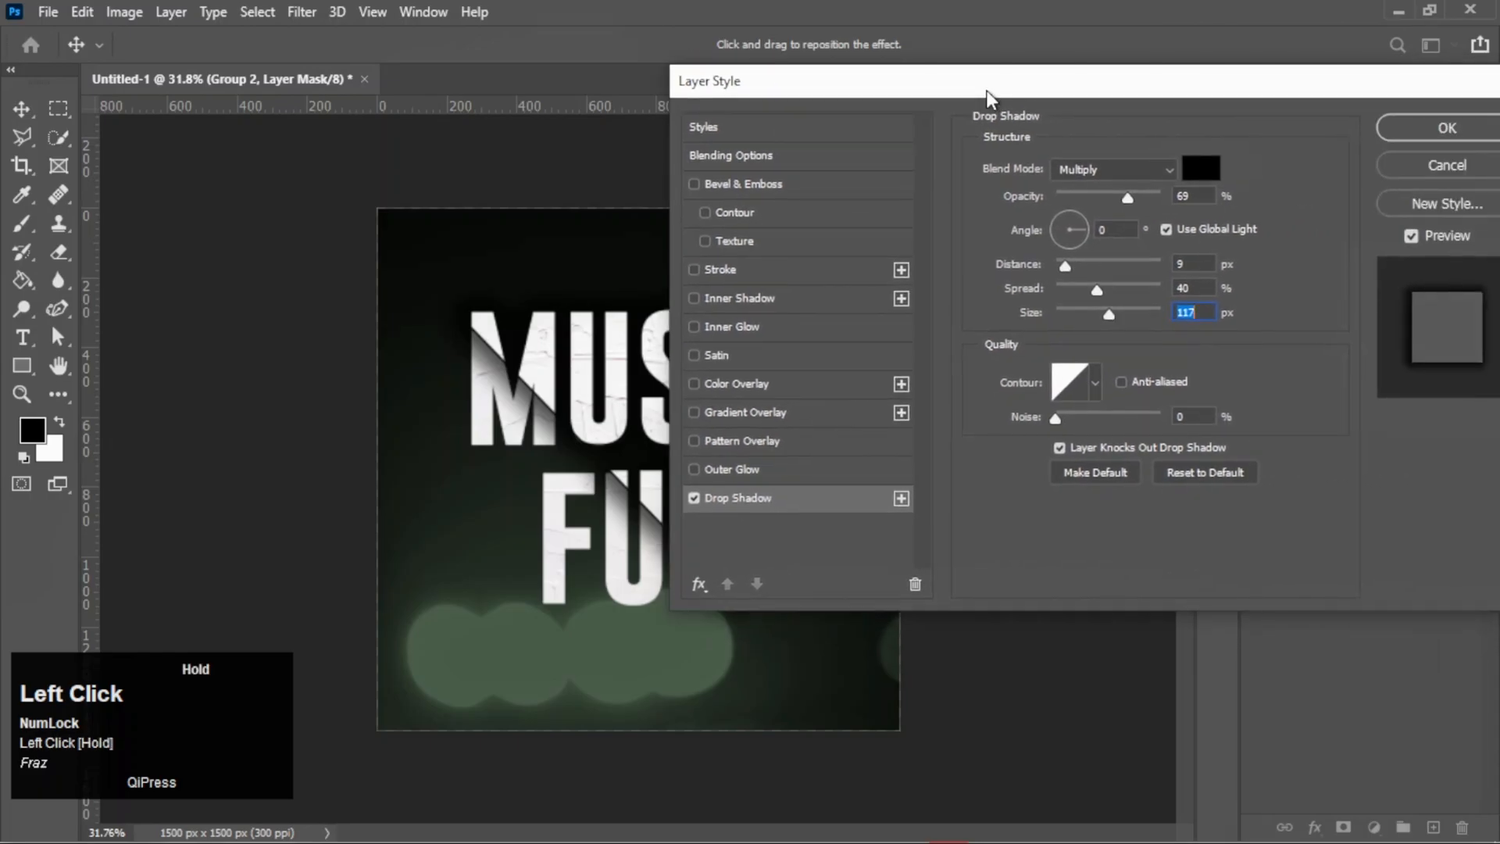
{"action": "left_click", "coordinate": [1444, 131]}
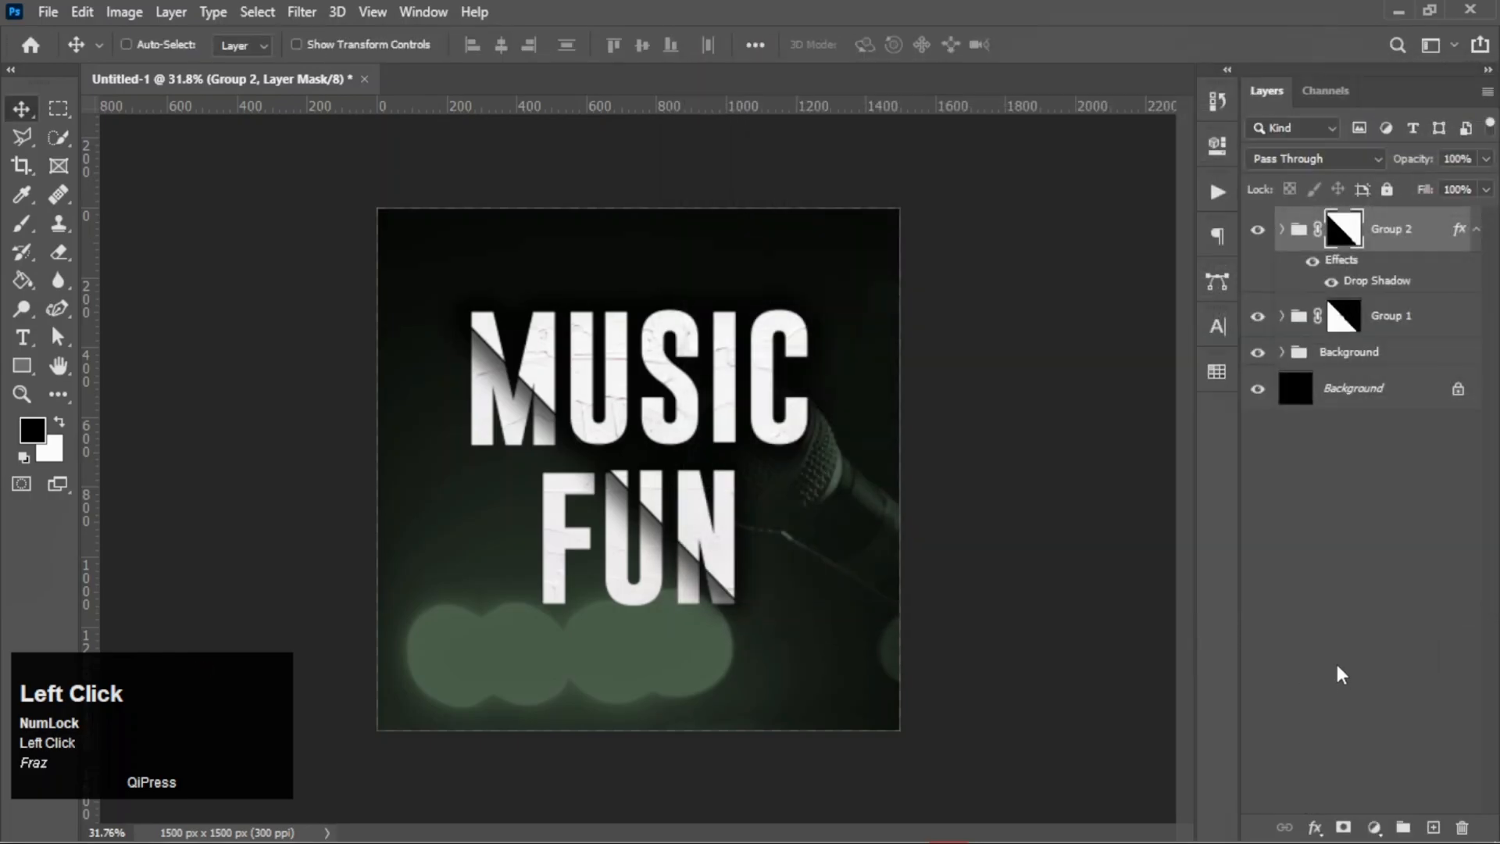
{"action": "key", "text": "ctrl+0"}
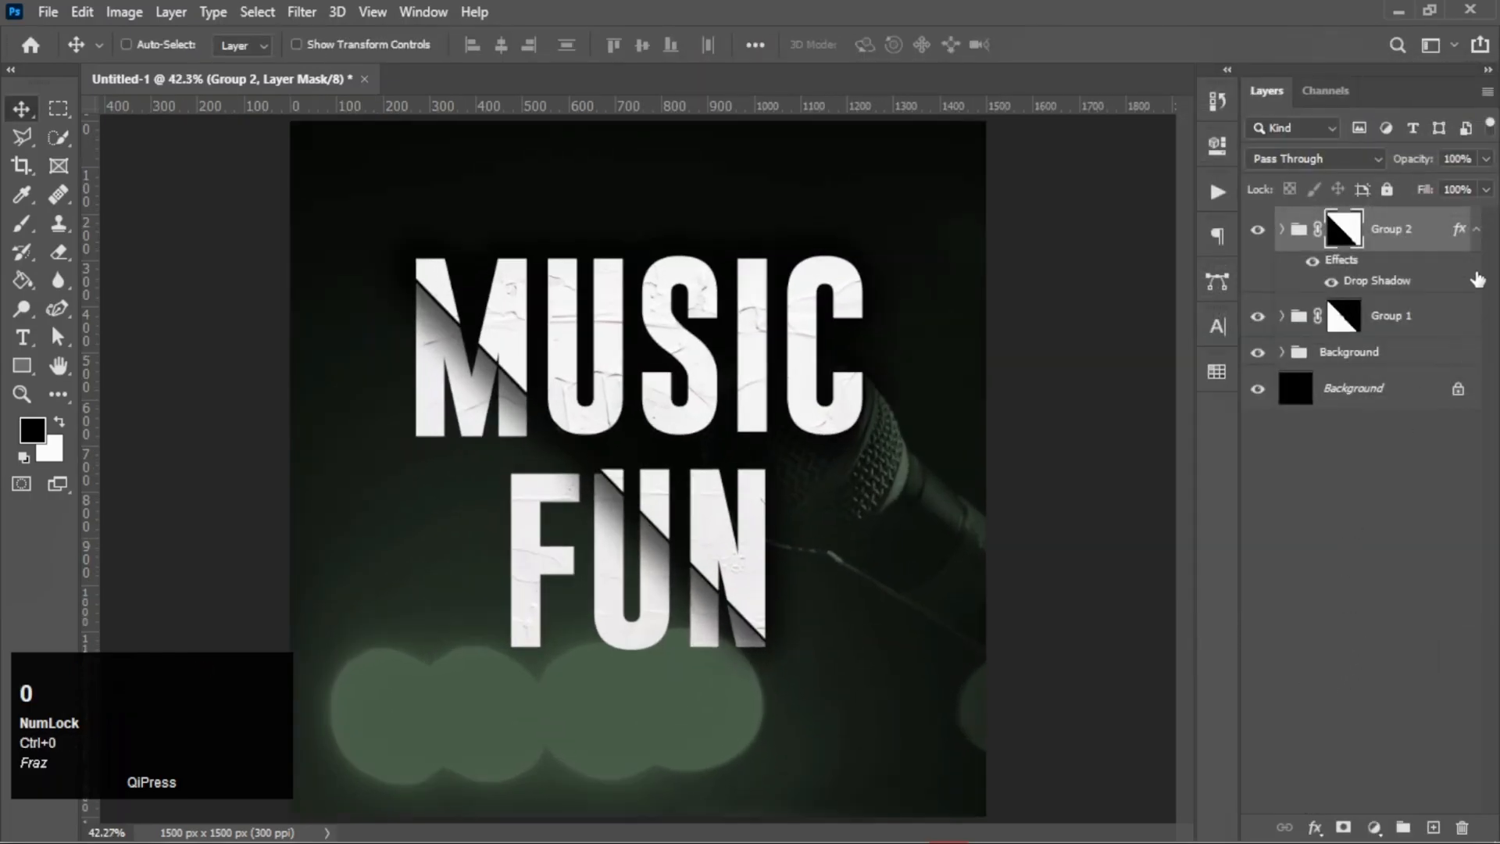
{"action": "left_click", "coordinate": [1476, 232]}
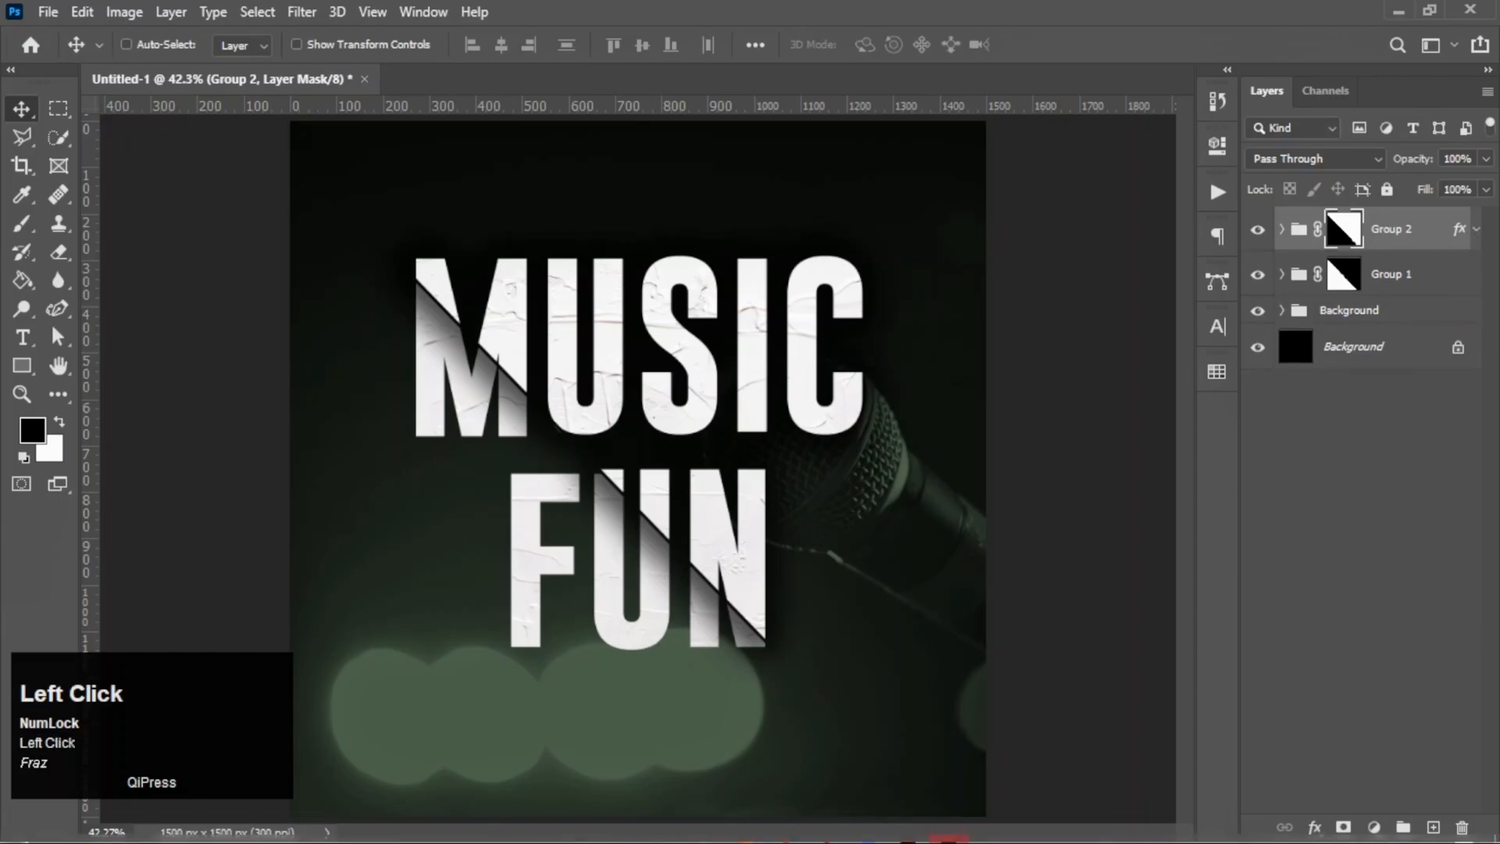
- Place the LensFlare image above Group 2 at 83.33% and rotate it to -139.01° along the diagonal cut
{"action": "left_click", "coordinate": [618, 830]}
{"action": "left_click_drag", "start_coordinate": [233, 176], "coordinate": [619, 497]}
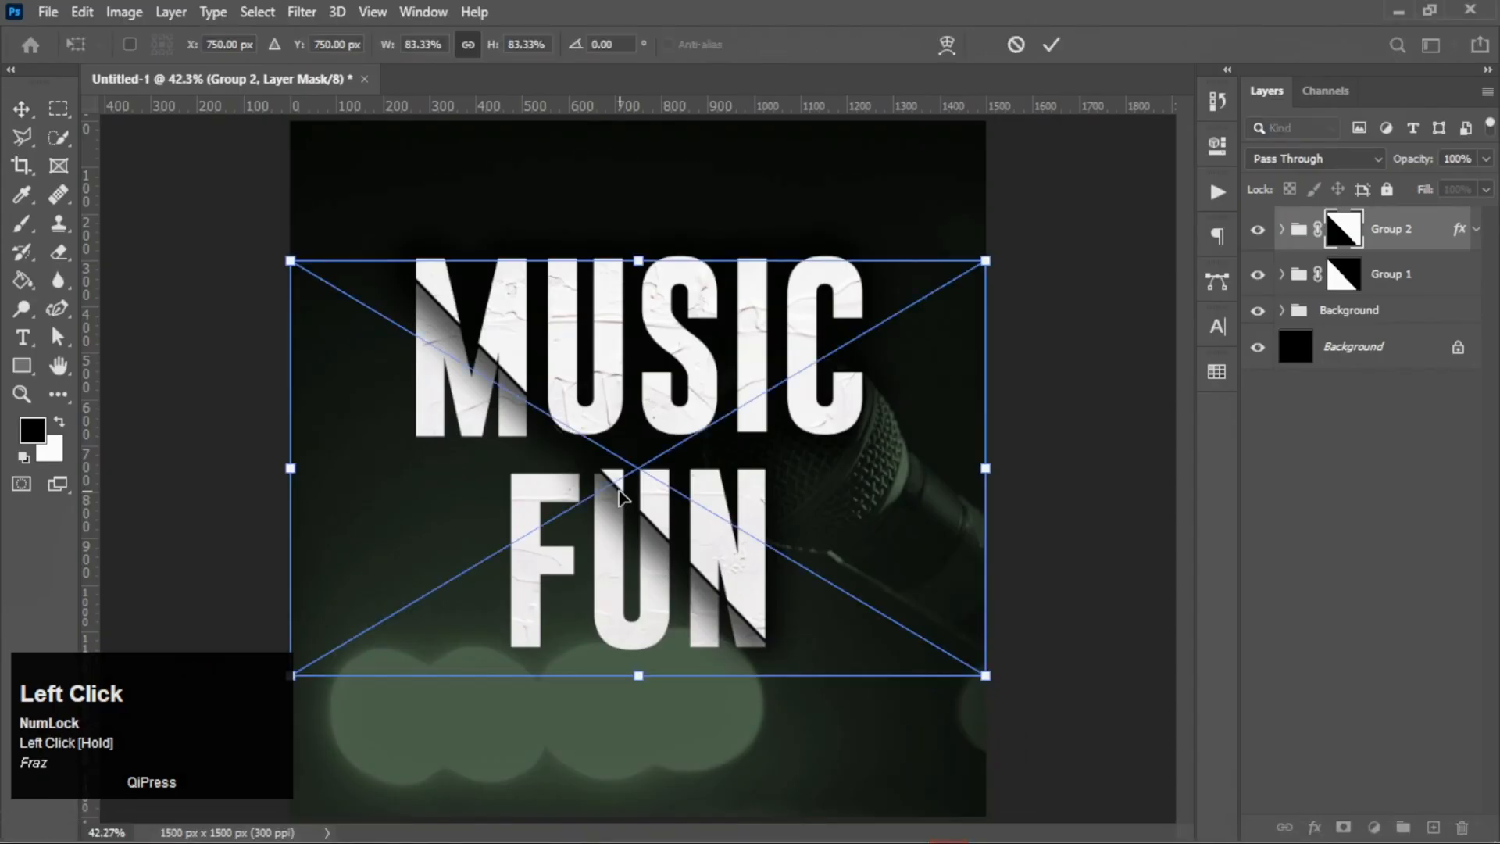
{"action": "scroll", "coordinate": [619, 496], "scroll_direction": "down", "scroll_amount": 1, "text": "alt"}
{"action": "left_click_drag", "start_coordinate": [940, 279], "coordinate": [406, 286]}
{"action": "left_click_drag", "start_coordinate": [347, 366], "coordinate": [311, 415]}
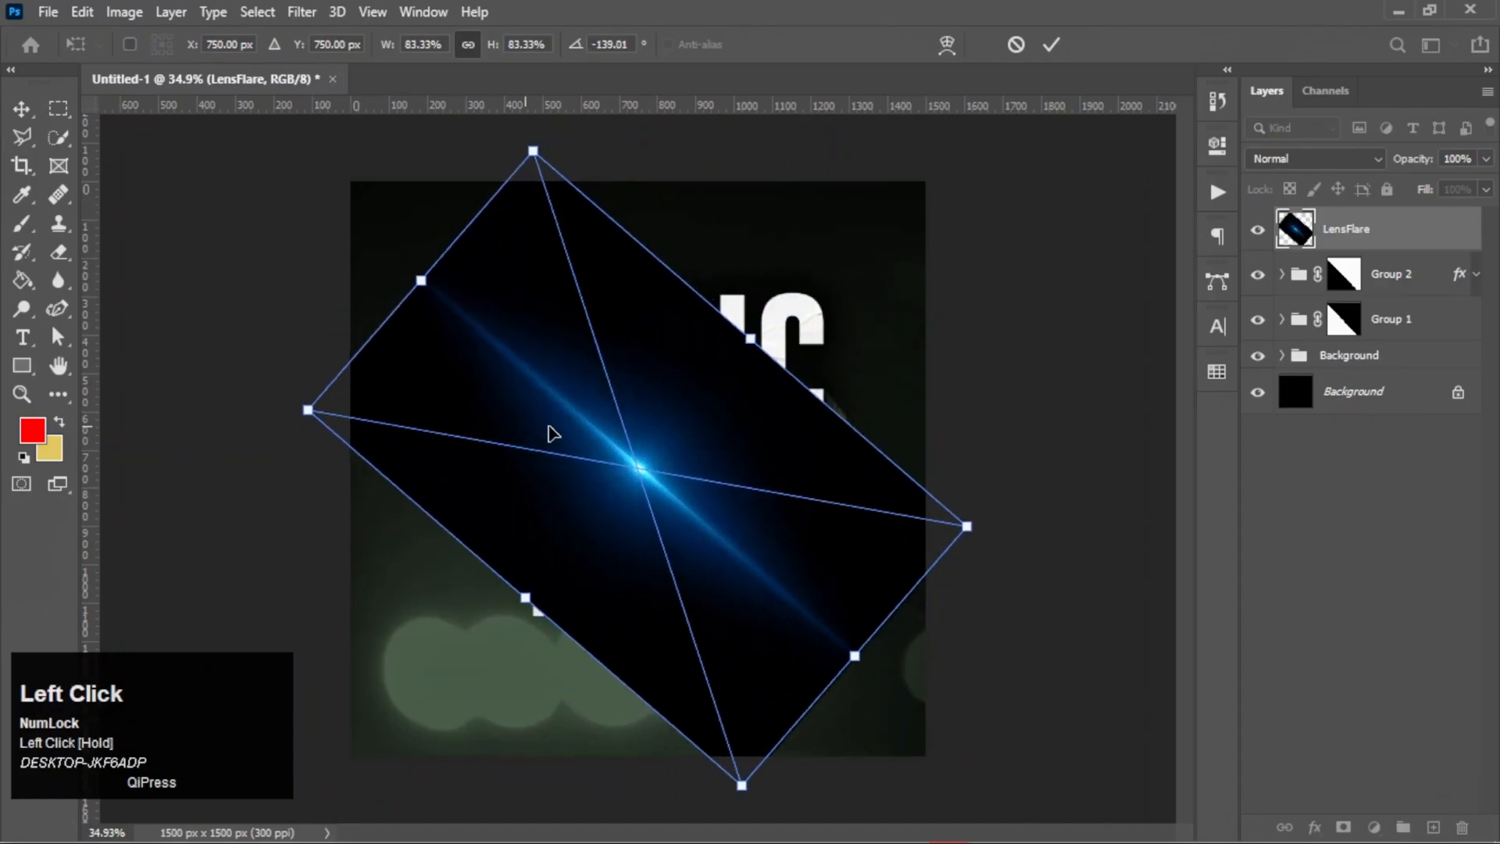
{"action": "double_click", "coordinate": [616, 461]}
- Blend the LensFlare layer with Linear Dodge (Add) and move it onto the diagonal cut, to about X 660, Y 782 px
{"action": "left_click", "coordinate": [1315, 160]}
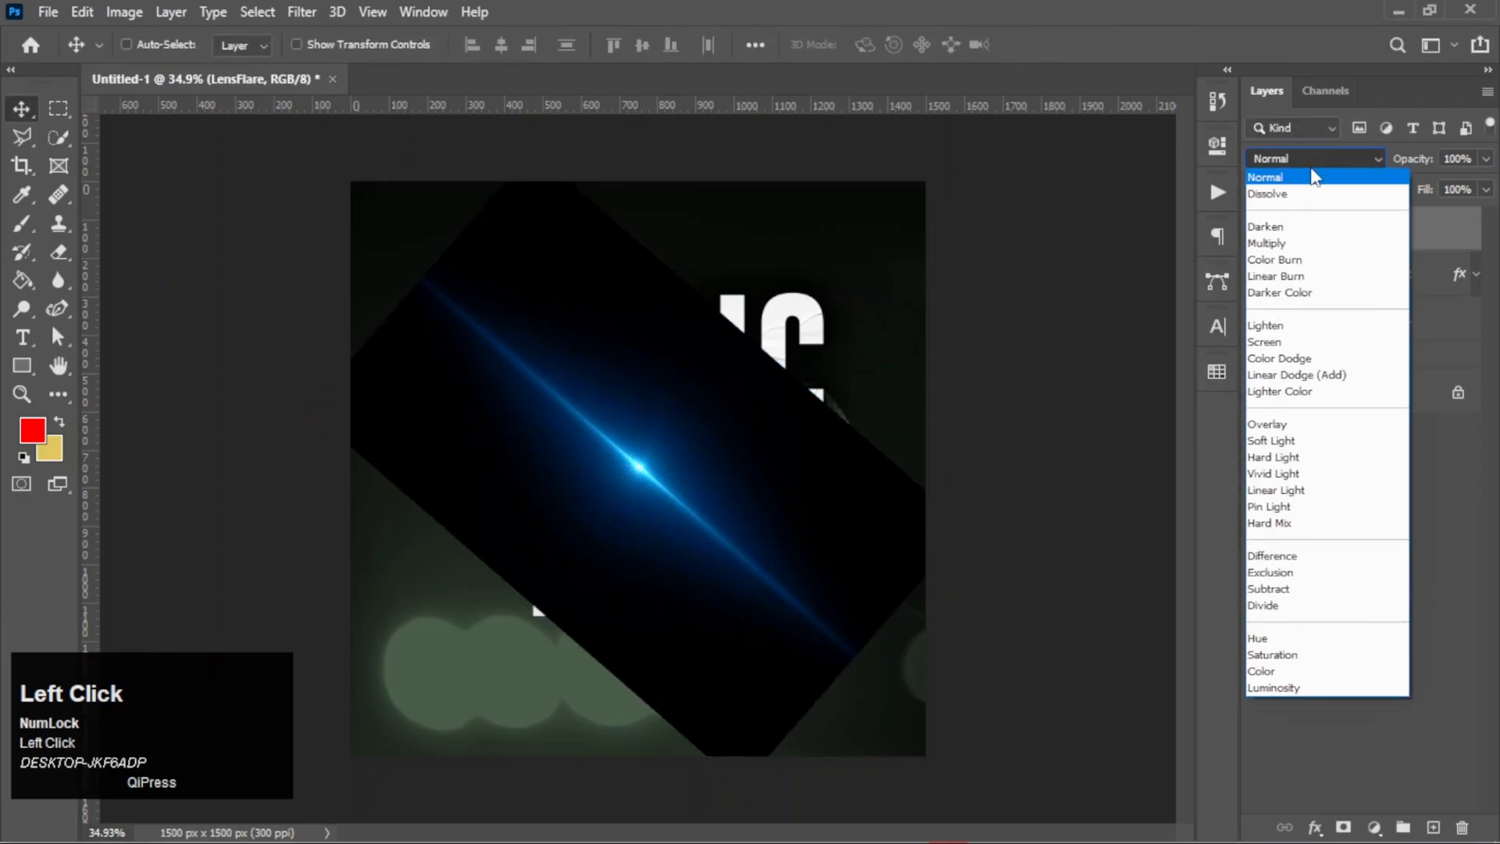
{"action": "left_click", "coordinate": [1299, 375]}
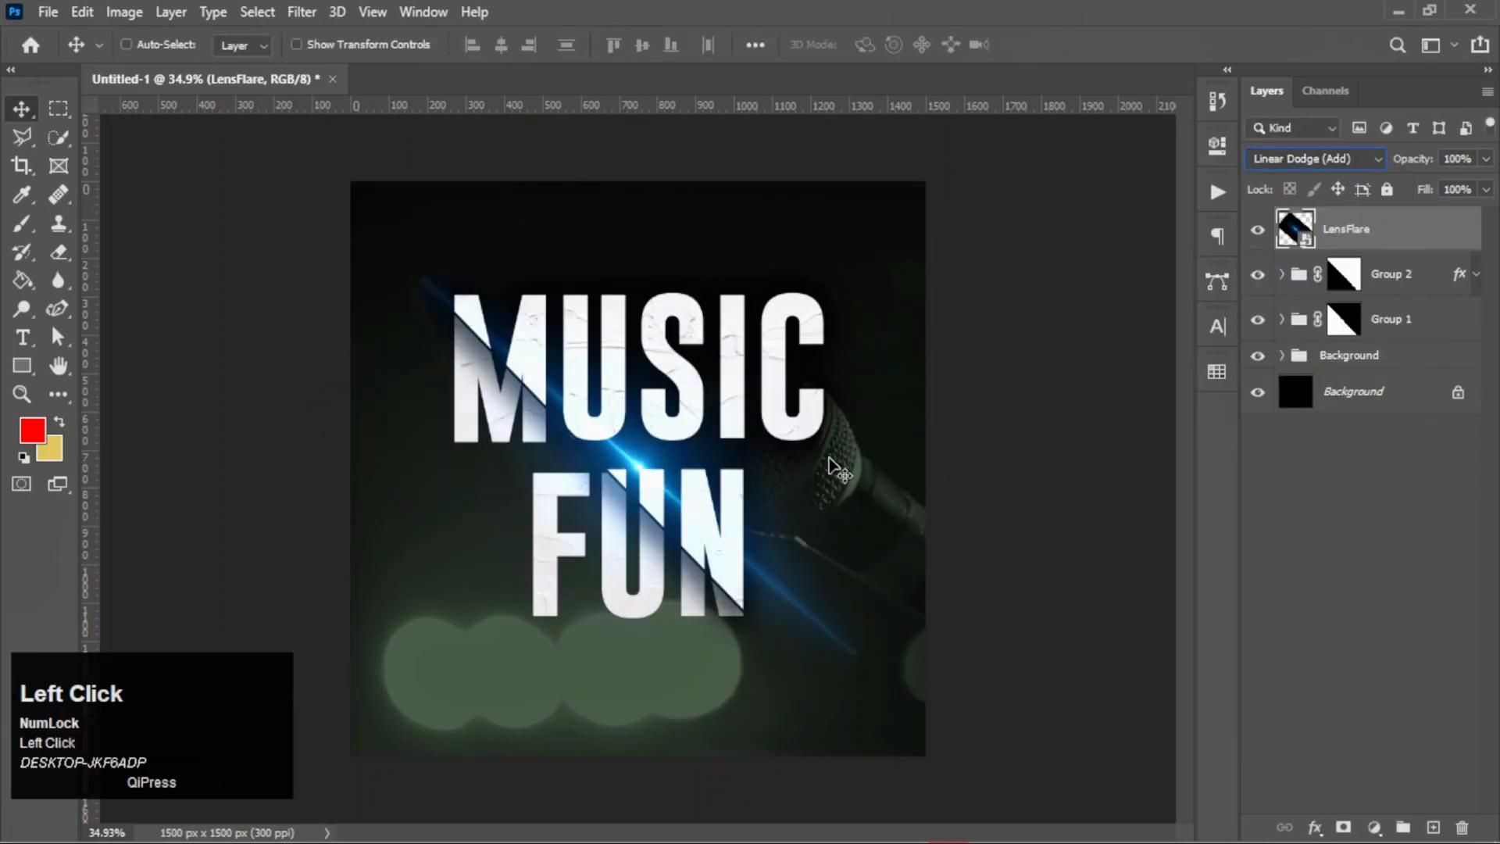
{"action": "left_click_drag", "start_coordinate": [643, 466], "coordinate": [613, 478]}
- Rotate the LensFlare layer to -133.46° and move it to about X 680, Y 775 px so it follows the diagonal cut
{"action": "scroll", "coordinate": [596, 538], "scroll_direction": "up", "scroll_amount": 3}
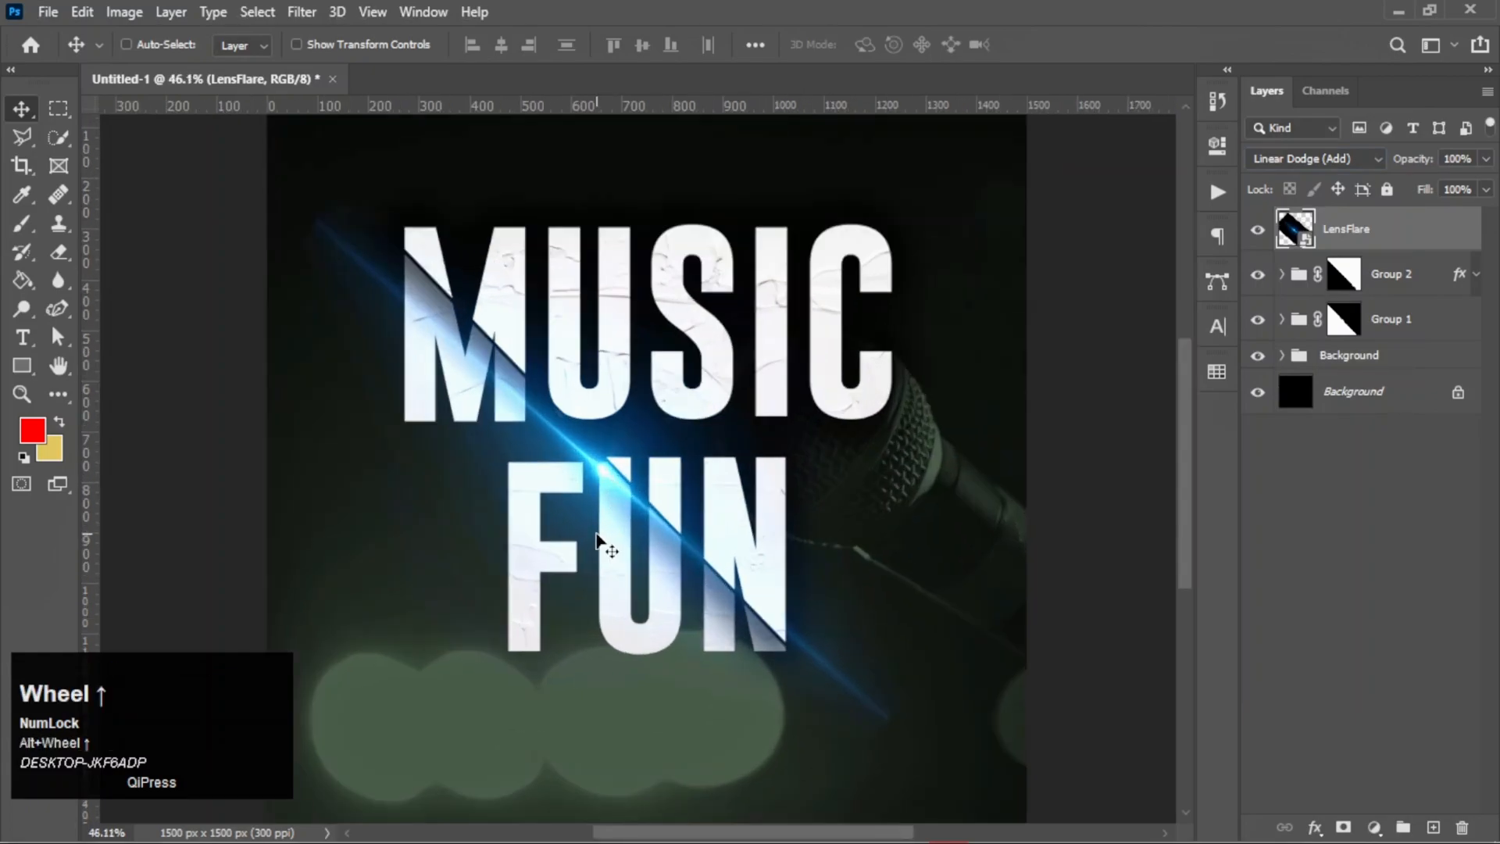
{"action": "key", "text": "ctrl+t"}
{"action": "scroll", "coordinate": [578, 518], "scroll_direction": "down", "scroll_amount": 1}
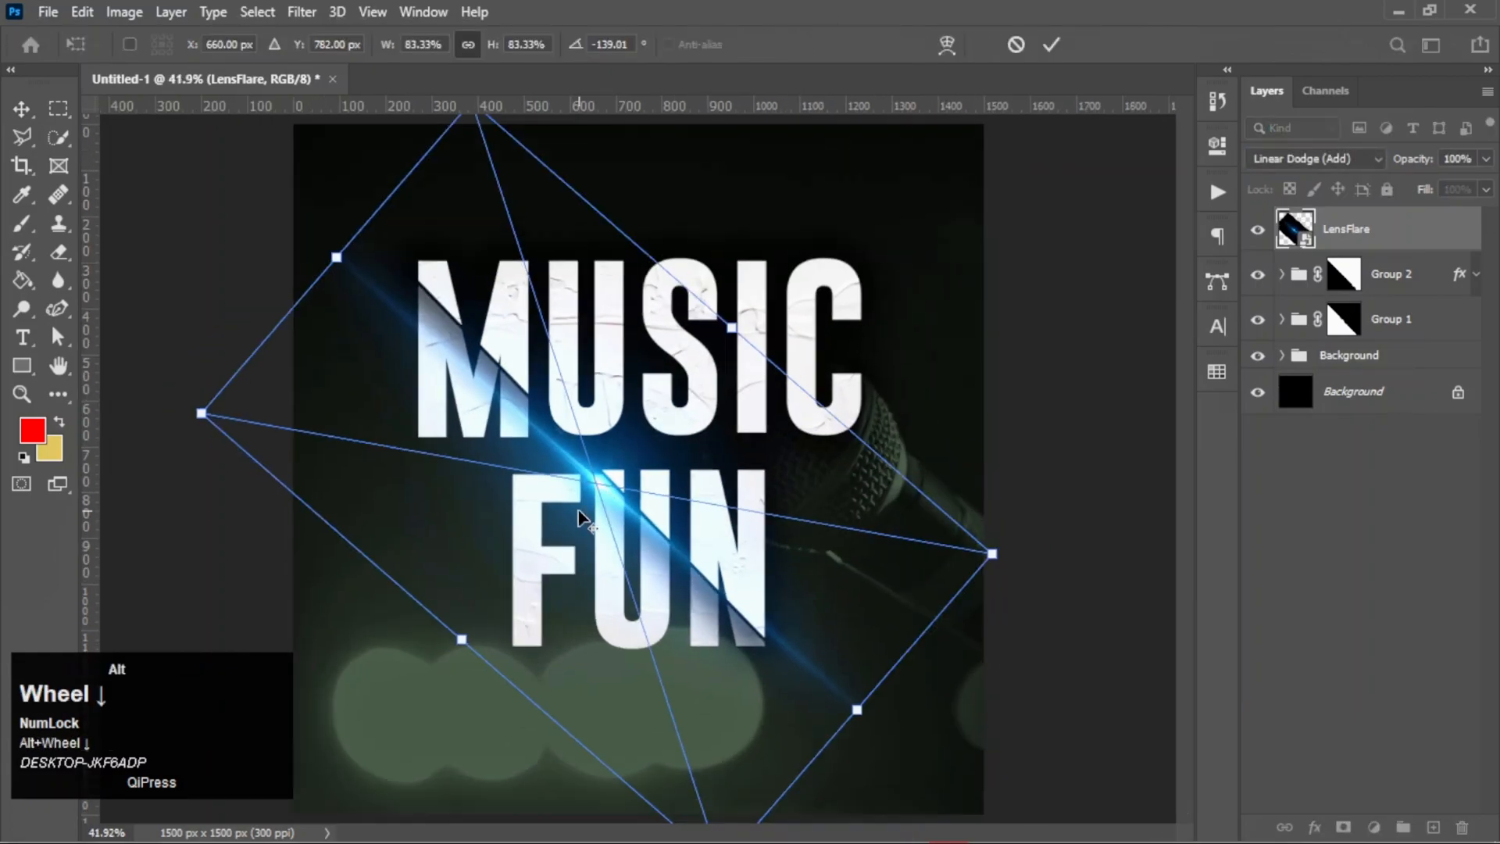
{"action": "left_click", "coordinate": [180, 411]}
{"action": "left_click_drag", "start_coordinate": [188, 411], "coordinate": [203, 370]}
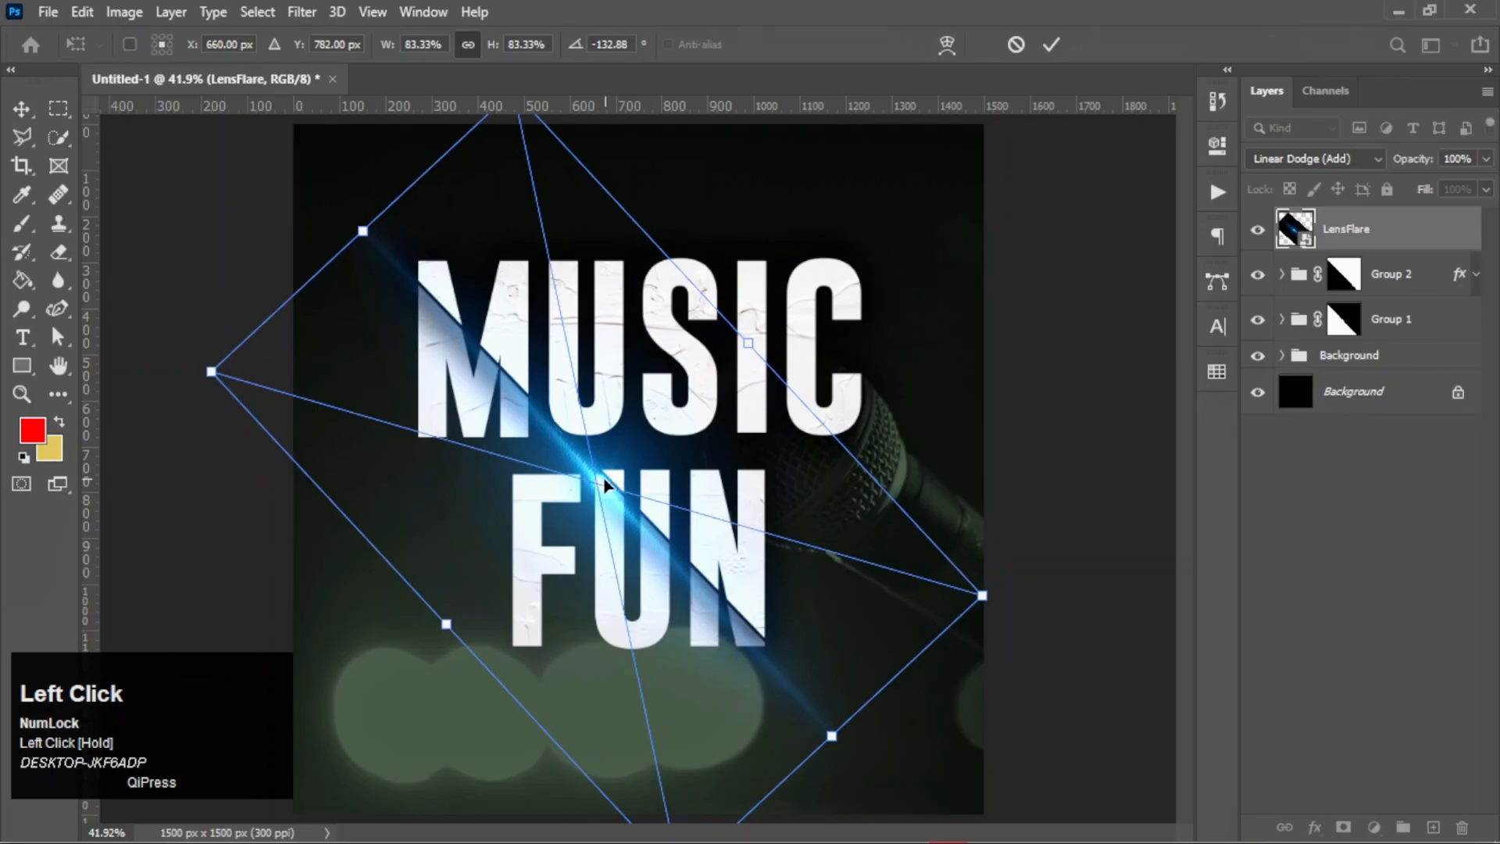
{"action": "left_click_drag", "start_coordinate": [596, 484], "coordinate": [607, 480]}
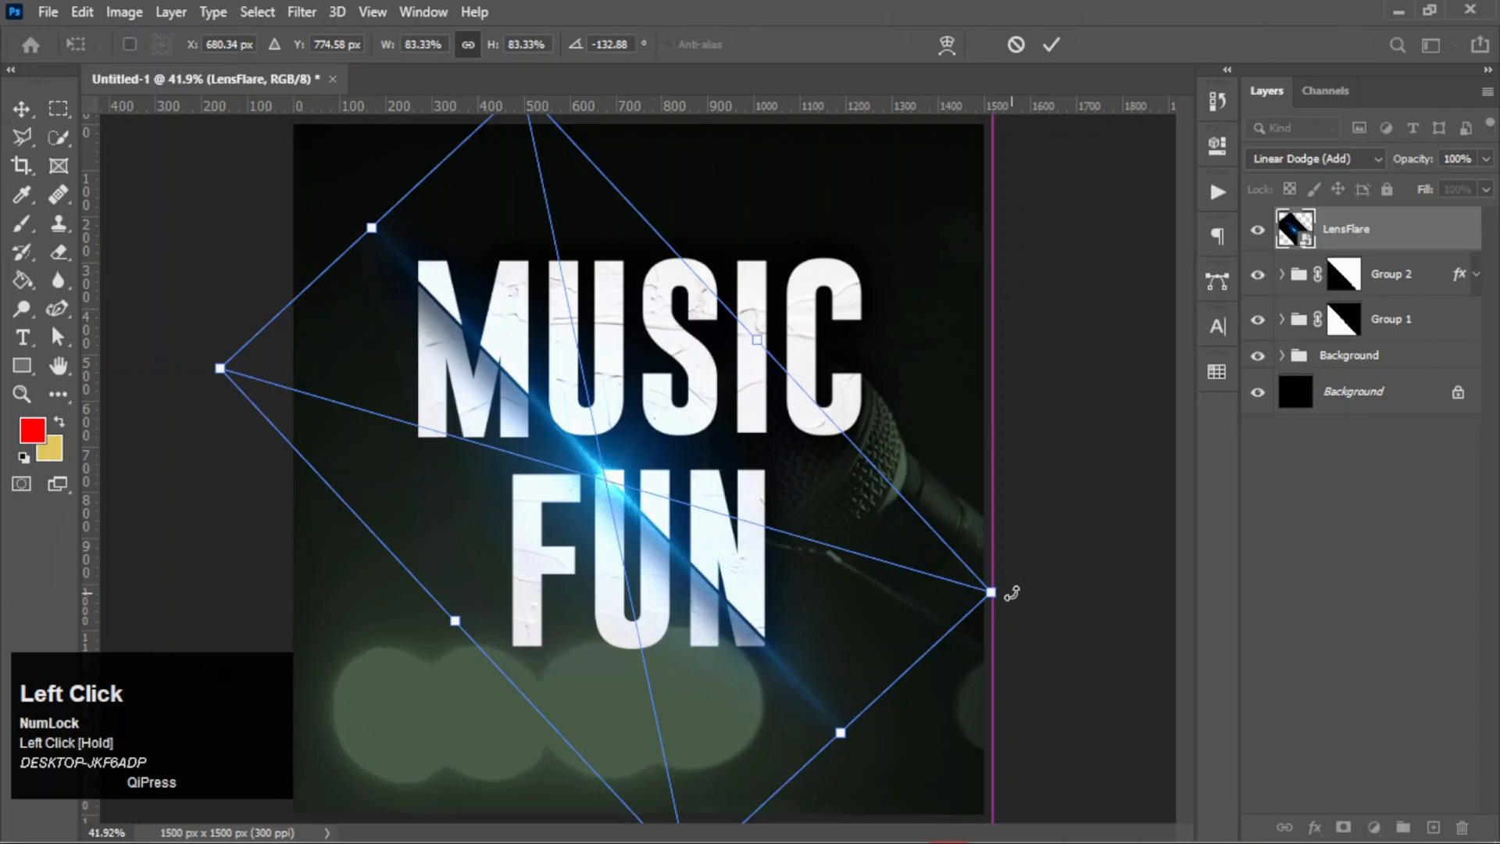
{"action": "left_click_drag", "start_coordinate": [1009, 589], "coordinate": [1012, 593]}
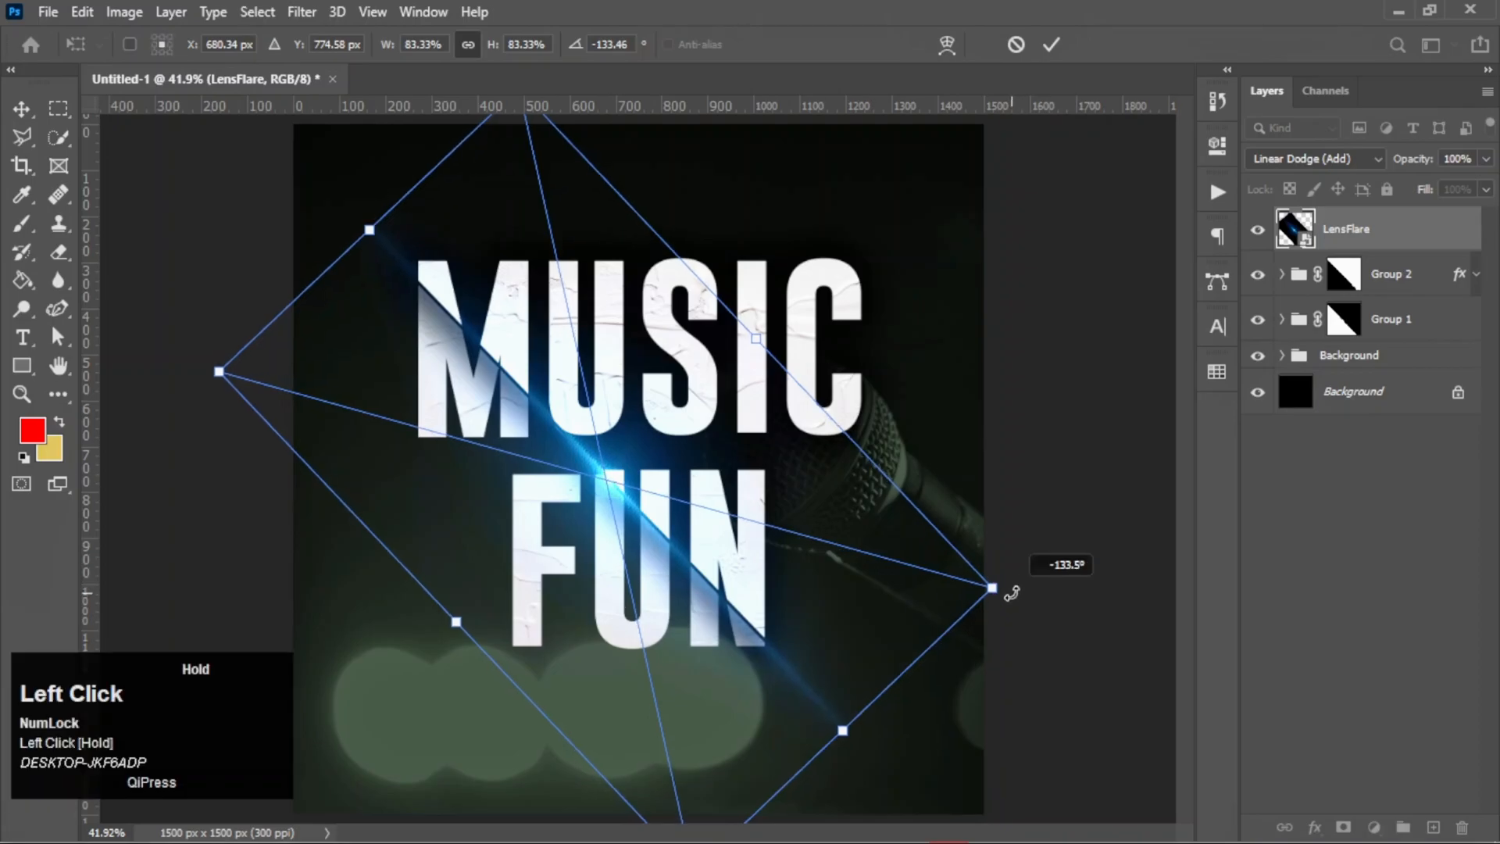
{"action": "double_click", "coordinate": [658, 546]}
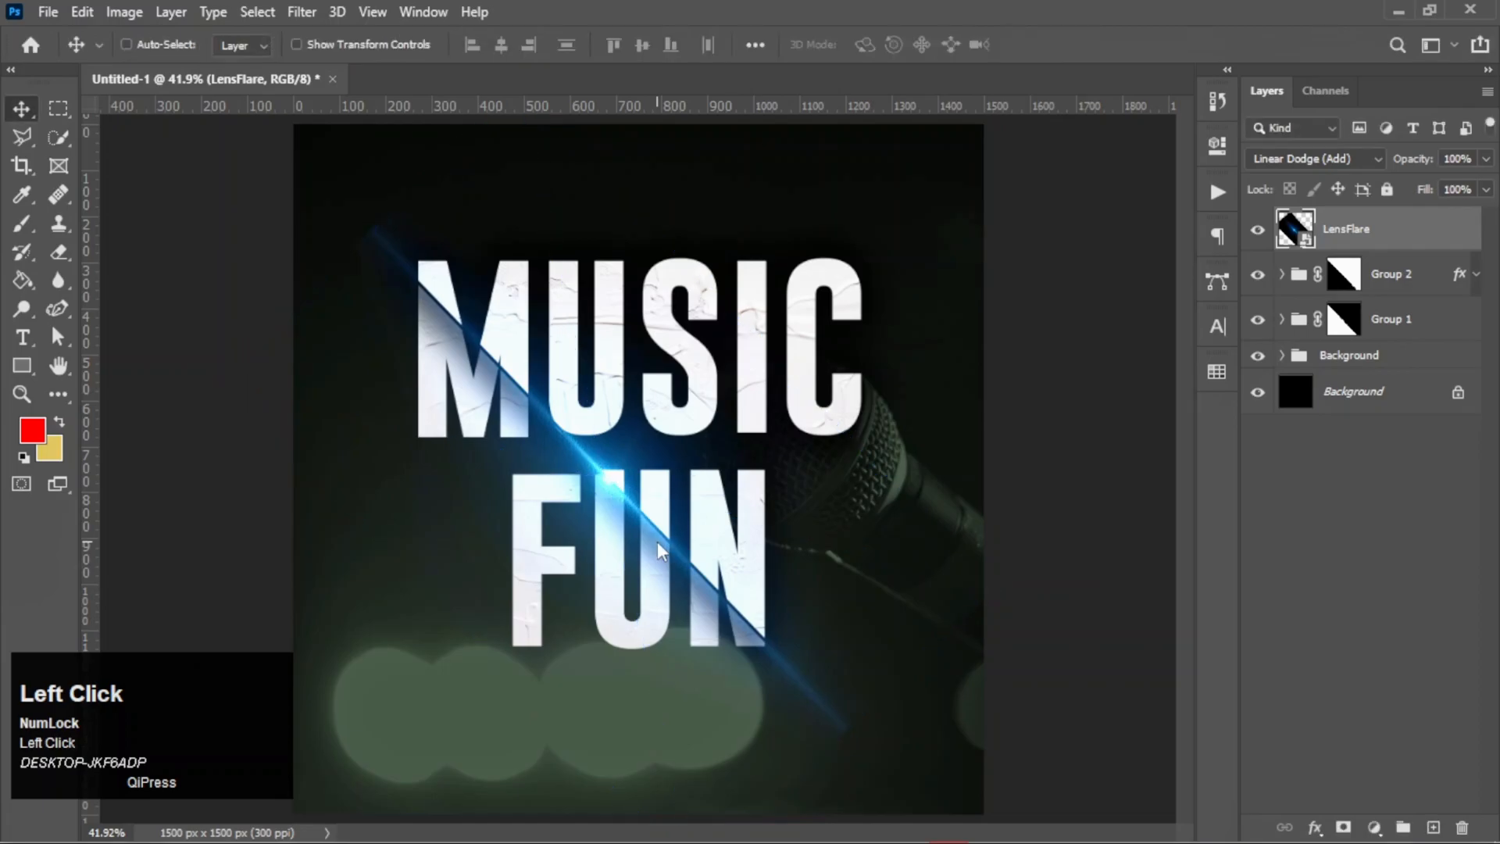
{"action": "key", "text": "ctrl+0"}
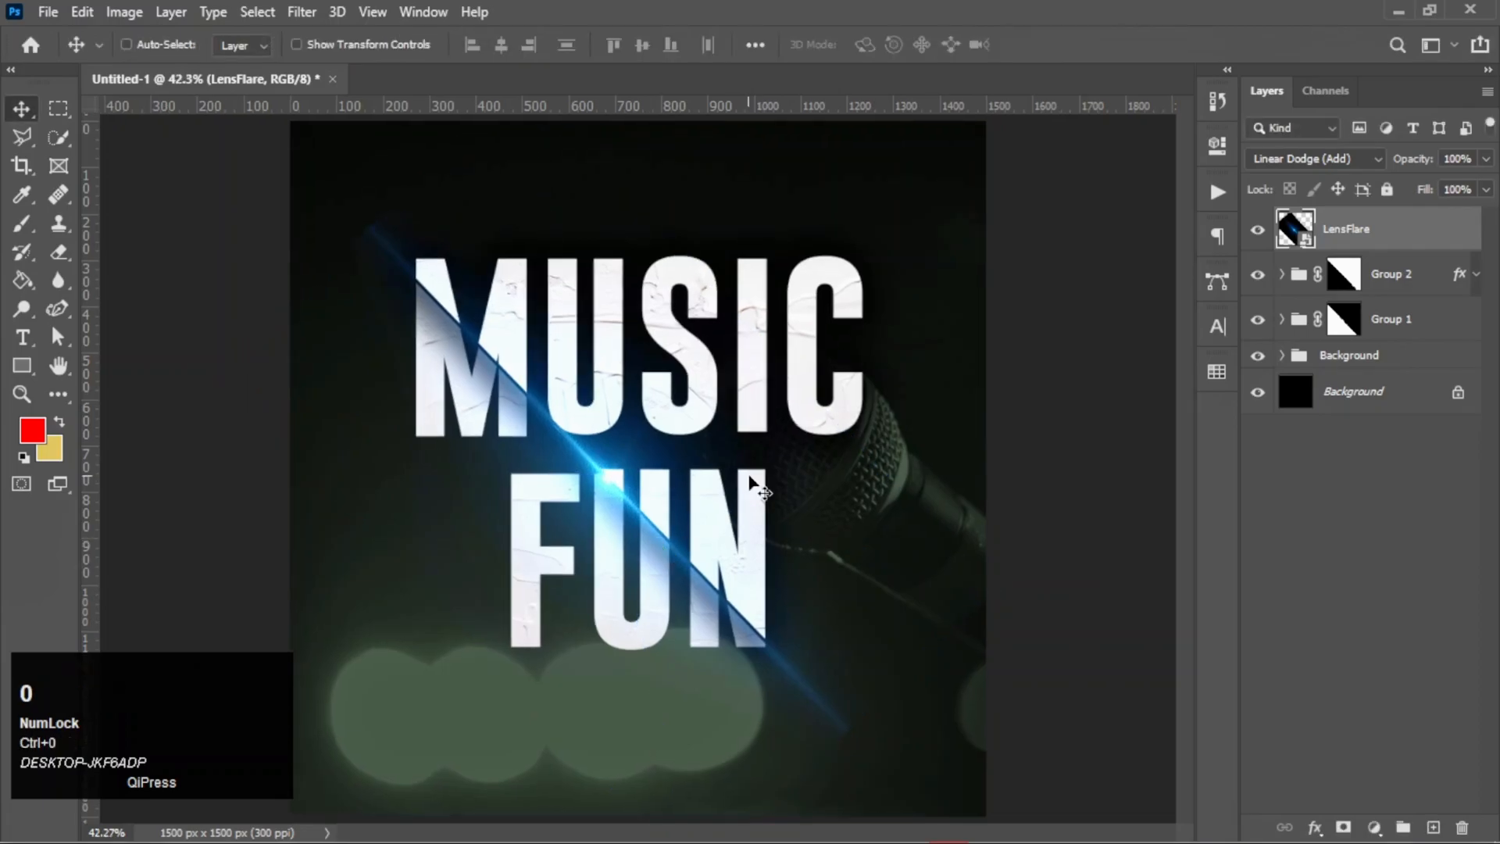
- Add a layer mask to the LensFlare layer and choose the Soft Round brush with black as the painting colour
{"action": "scroll", "coordinate": [658, 538], "scroll_direction": "down", "scroll_amount": 1}
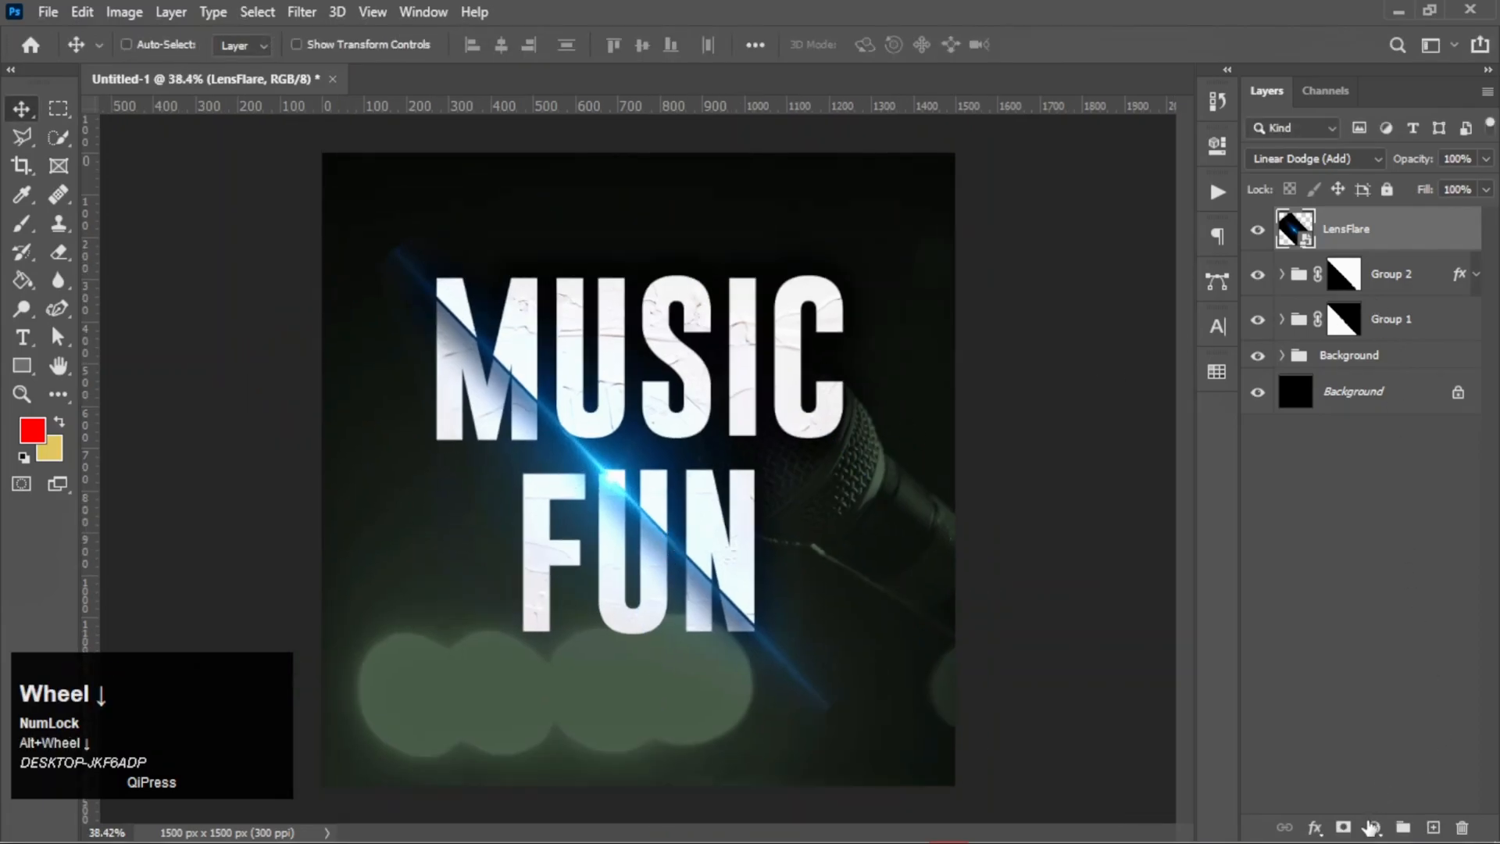
{"action": "left_click", "coordinate": [1342, 826]}
{"action": "key", "text": "b"}
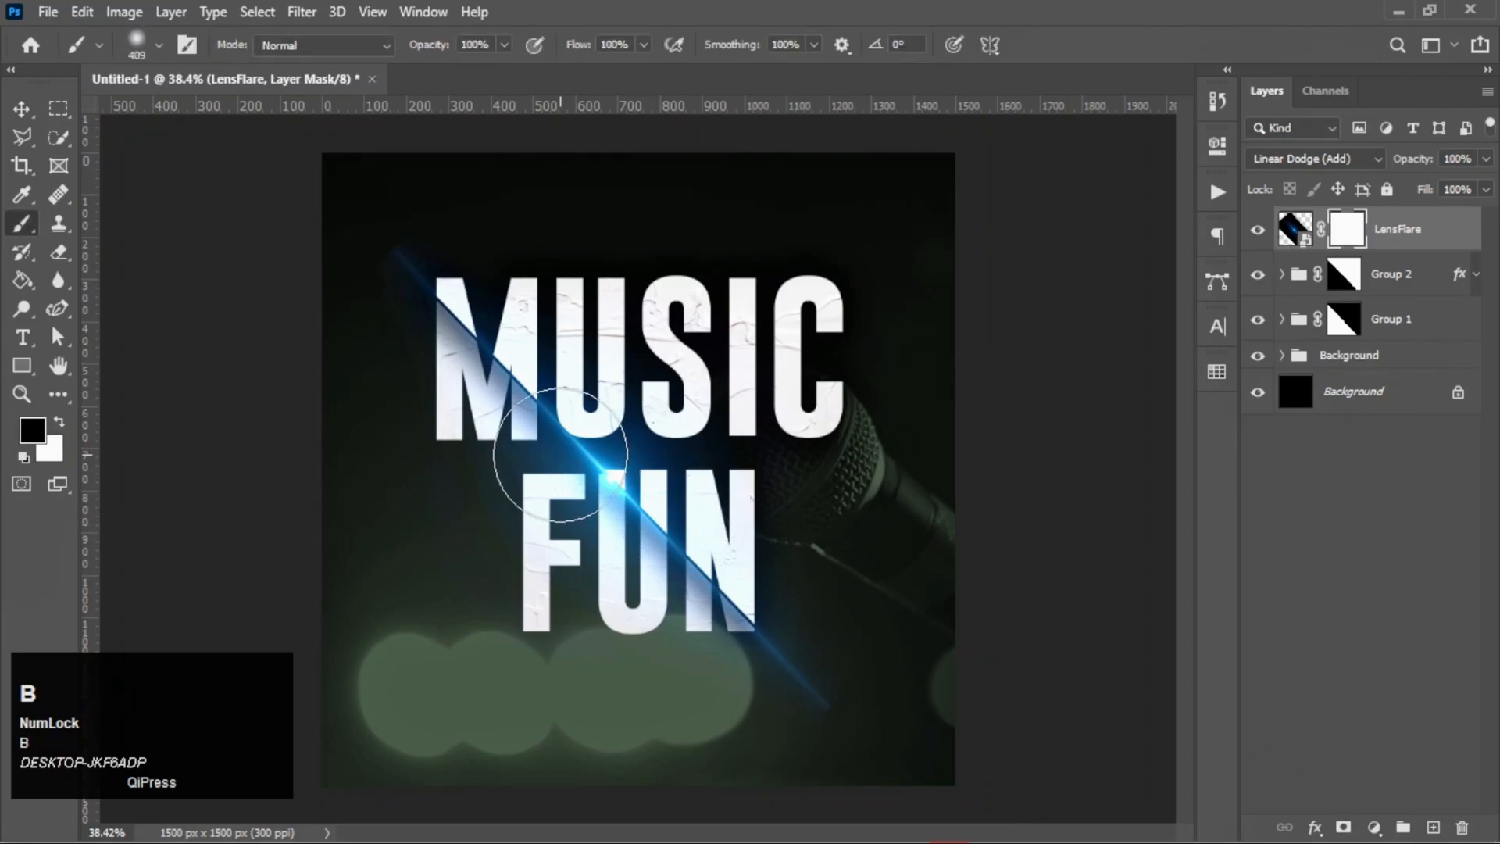
{"action": "right_click", "coordinate": [875, 702]}
{"action": "left_click", "coordinate": [977, 714]}
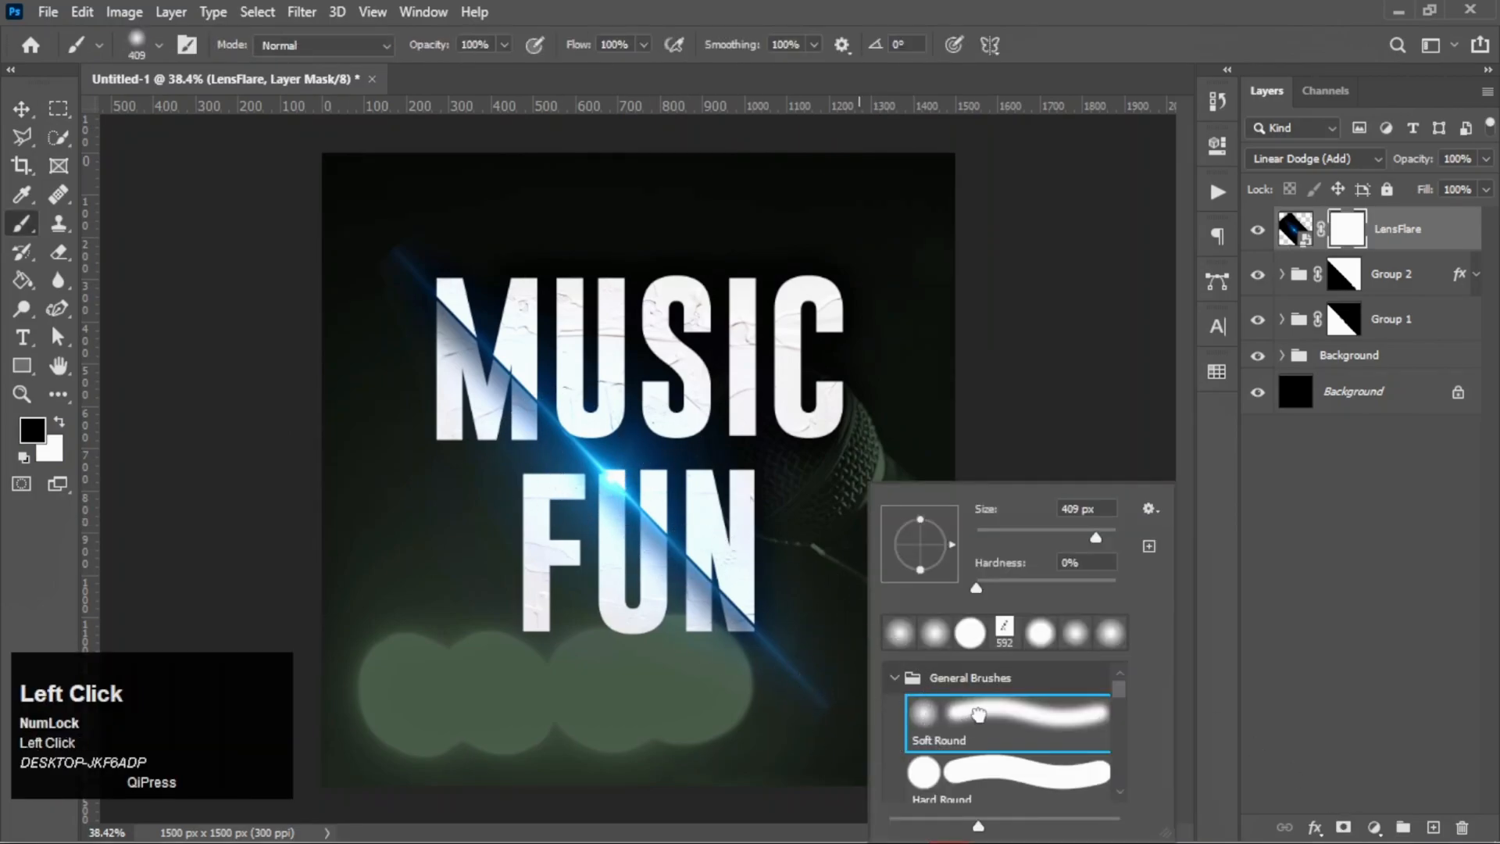
- Paint black on the LensFlare mask over both outer ends of the streak to fade them beyond the title
{"action": "left_click", "coordinate": [833, 713]}
{"action": "mouse_move", "coordinate": [834, 713]}
{"action": "left_mouse_down"}
{"action": "mouse_move", "coordinate": [860, 625]}
{"action": "mouse_move", "coordinate": [793, 703]}
{"action": "mouse_move", "coordinate": [642, 726]}
{"action": "left_mouse_up"}
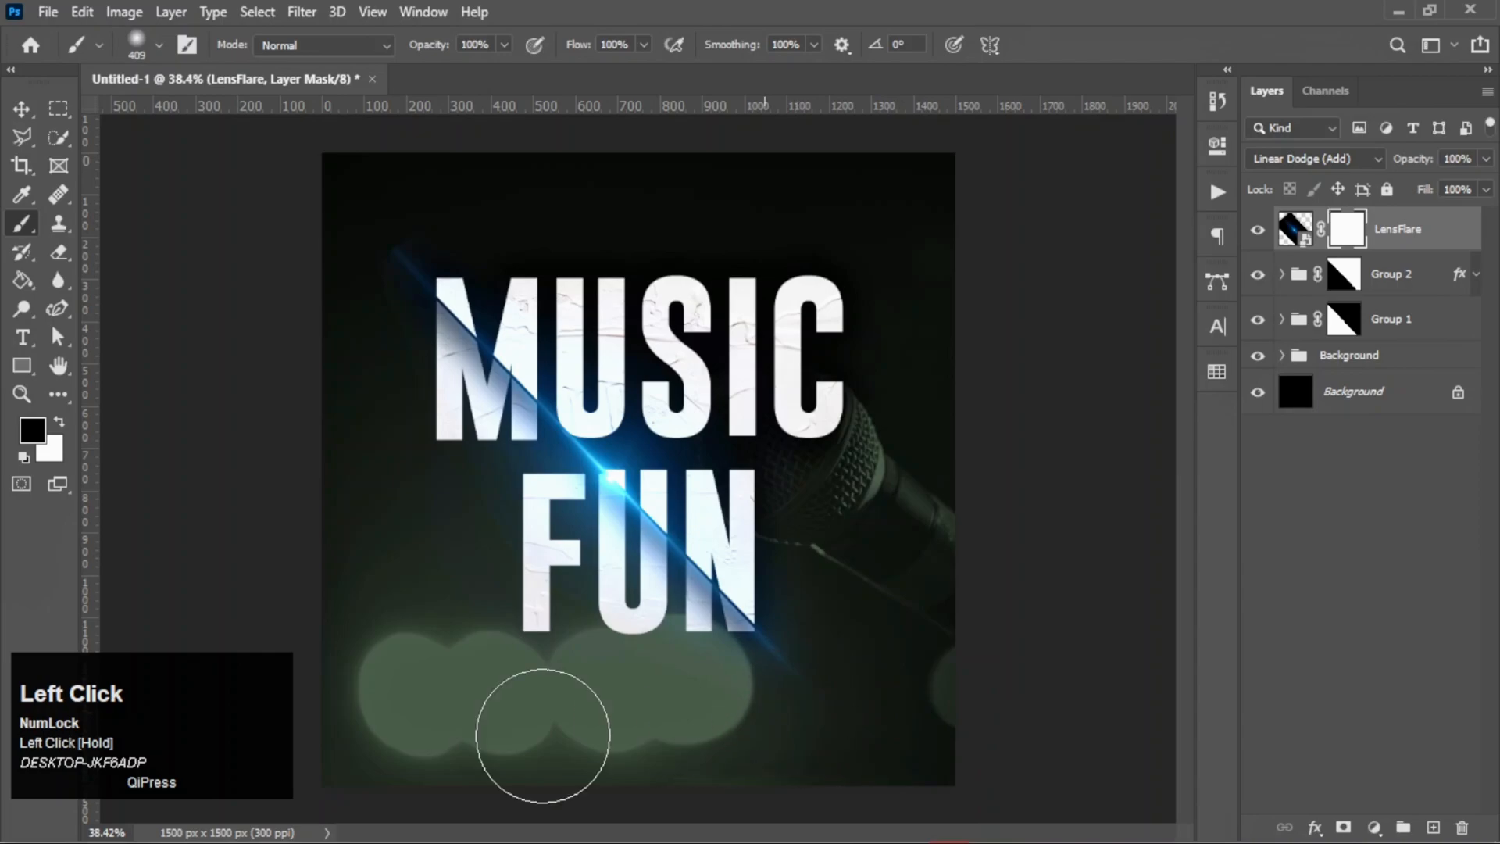
{"action": "left_click", "coordinate": [349, 245]}
{"action": "left_click_drag", "start_coordinate": [349, 244], "coordinate": [357, 247]}
{"action": "mouse_move", "coordinate": [820, 743]}
{"action": "left_mouse_down"}
{"action": "mouse_move", "coordinate": [846, 626]}
{"action": "mouse_move", "coordinate": [805, 723]}
{"action": "left_mouse_up"}
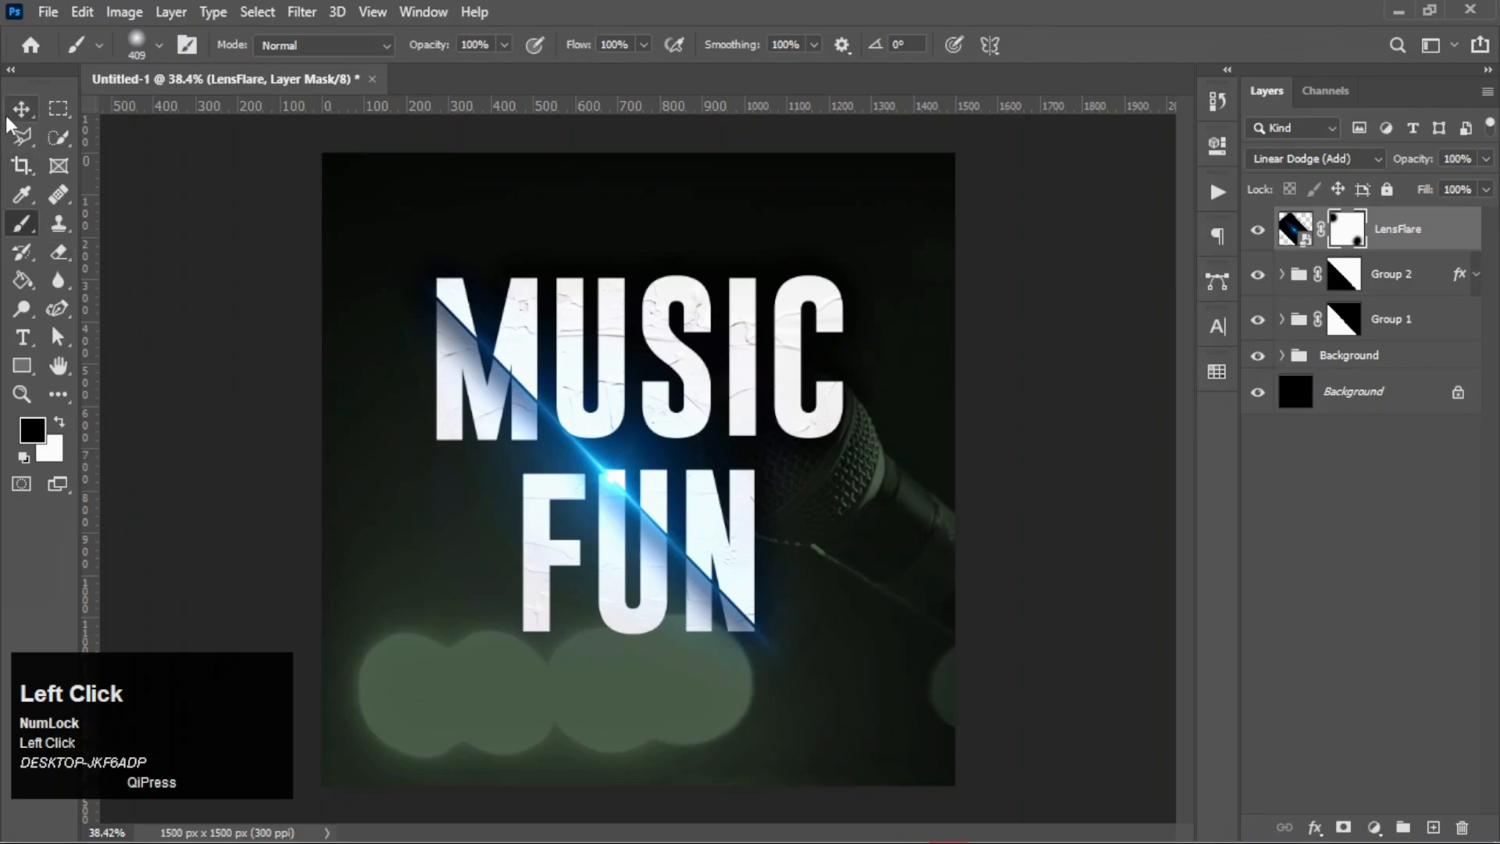
{"action": "left_click", "coordinate": [21, 108]}
- Add a Hue/Saturation adjustment clipped to the LensFlare layer, with hue -36 and saturation +16
{"action": "left_click", "coordinate": [1374, 829]}
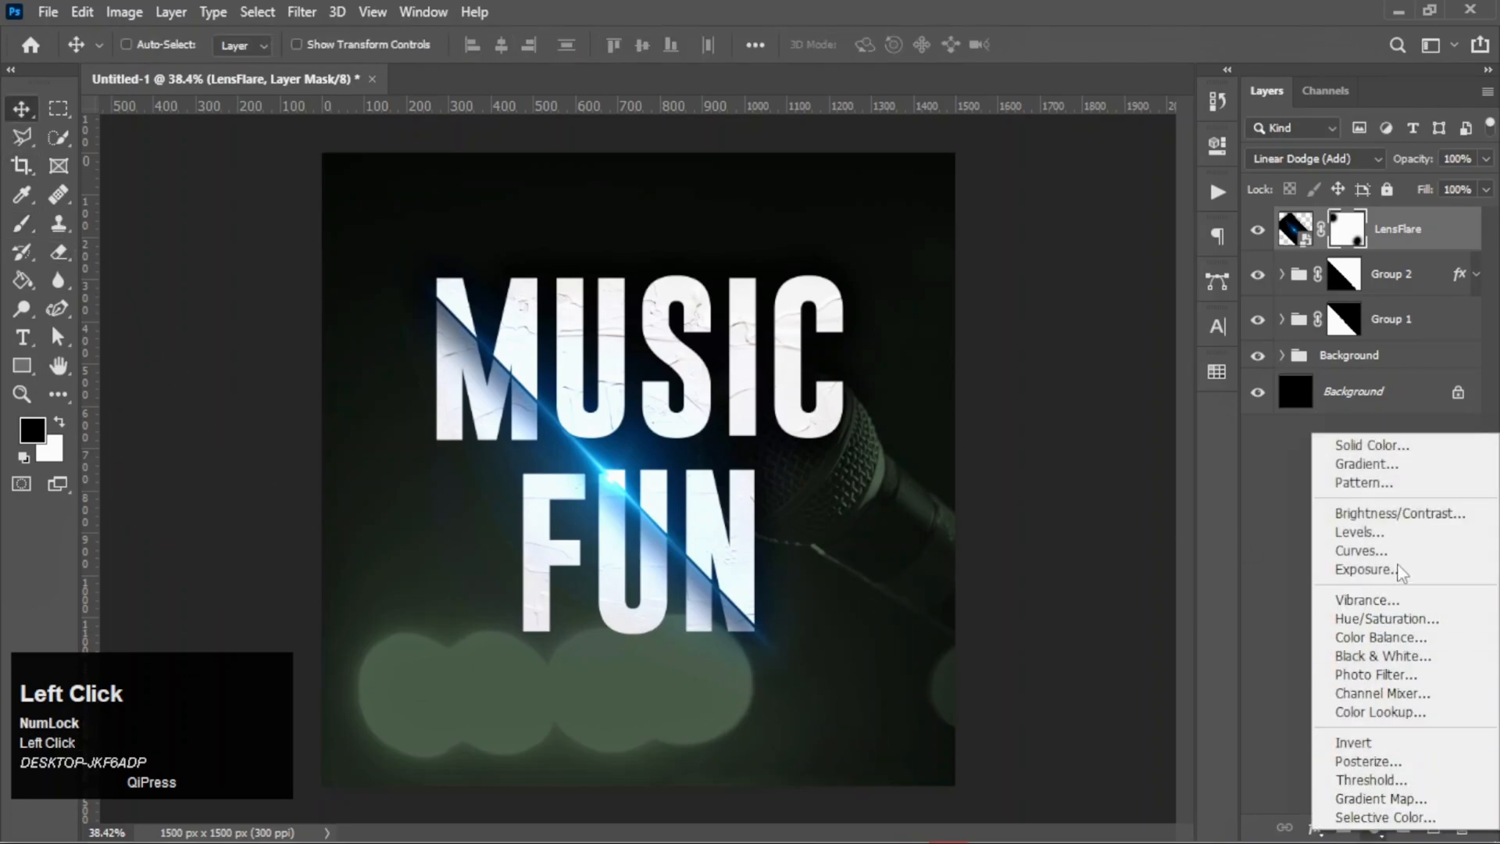
{"action": "left_click", "coordinate": [1395, 614]}
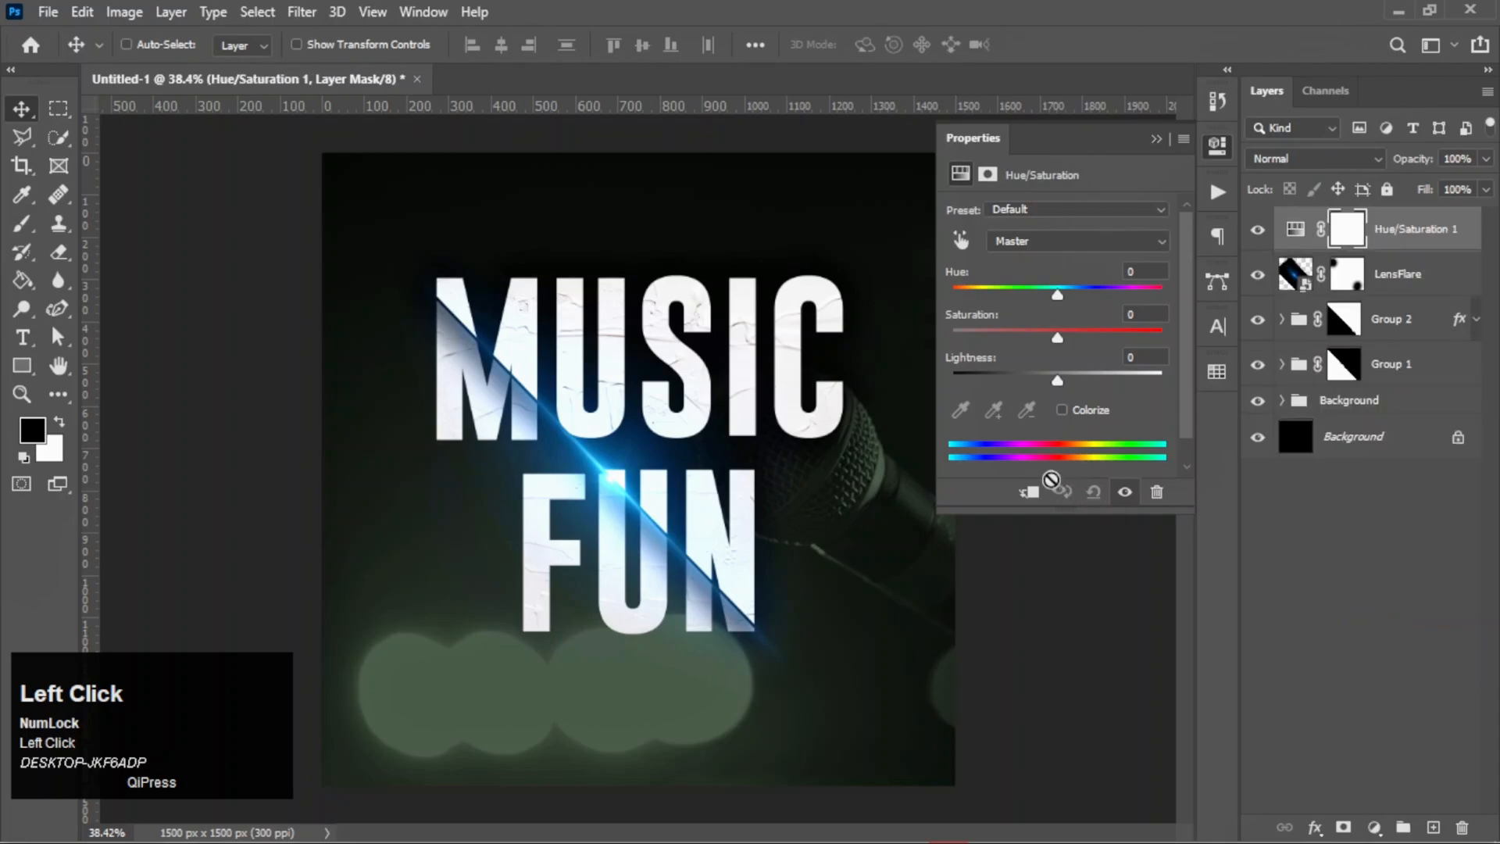
{"action": "left_click", "coordinate": [1028, 491]}
{"action": "left_click_drag", "start_coordinate": [1056, 295], "coordinate": [1075, 340]}
{"action": "left_click_drag", "start_coordinate": [1028, 285], "coordinate": [1023, 293]}
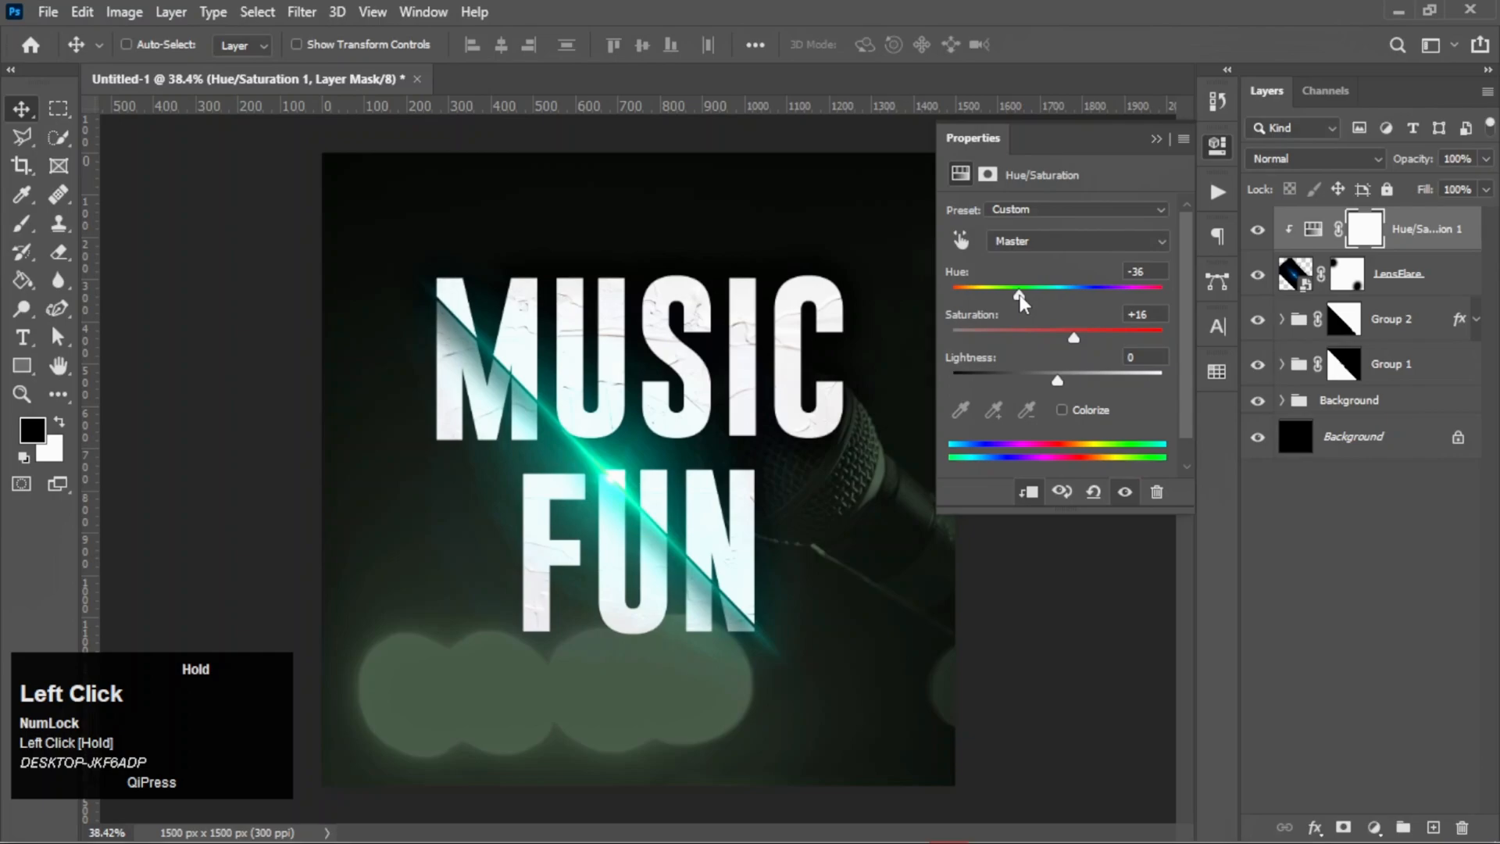
{"action": "left_click", "coordinate": [1153, 139]}
- Group the Hue/Saturation adjustment with the LensFlare layer and name the group Light
{"action": "left_click", "coordinate": [1443, 287], "text": "shift"}
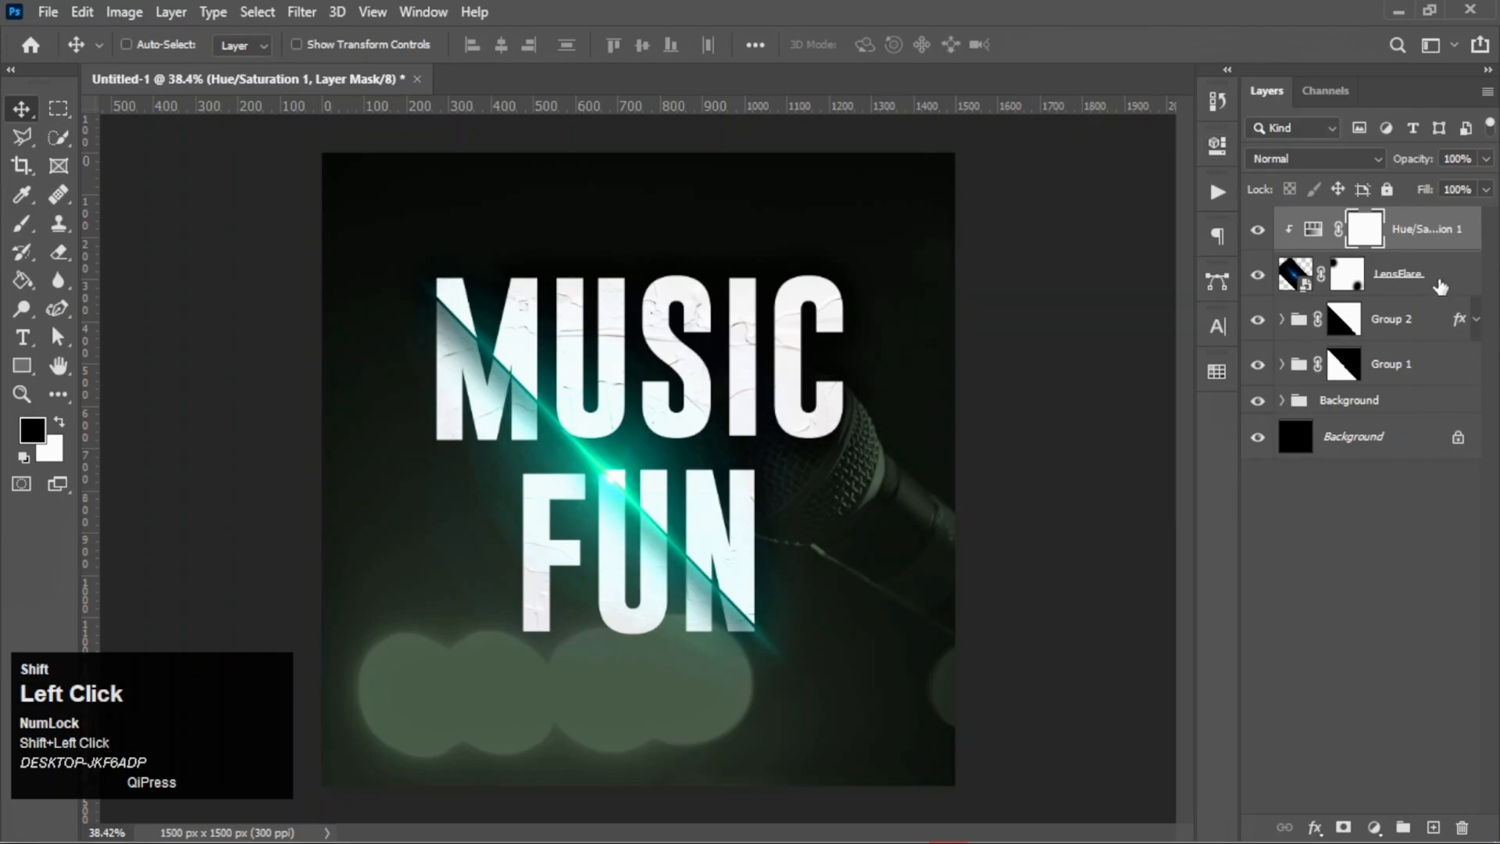
{"action": "left_click", "coordinate": [1402, 825]}
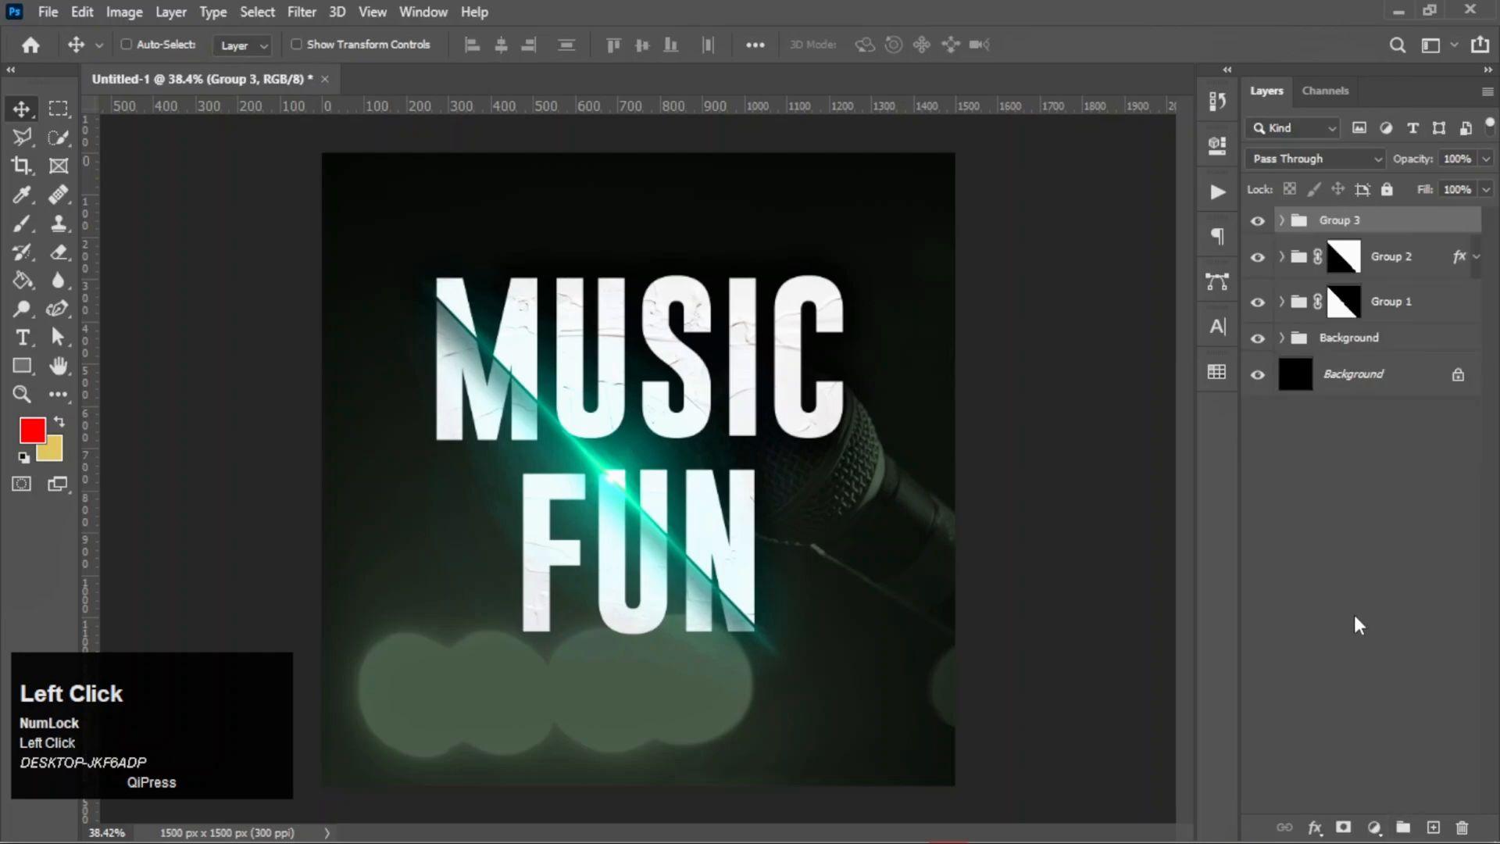
{"action": "double_click", "coordinate": [1362, 221]}
{"action": "type", "text": "L"}
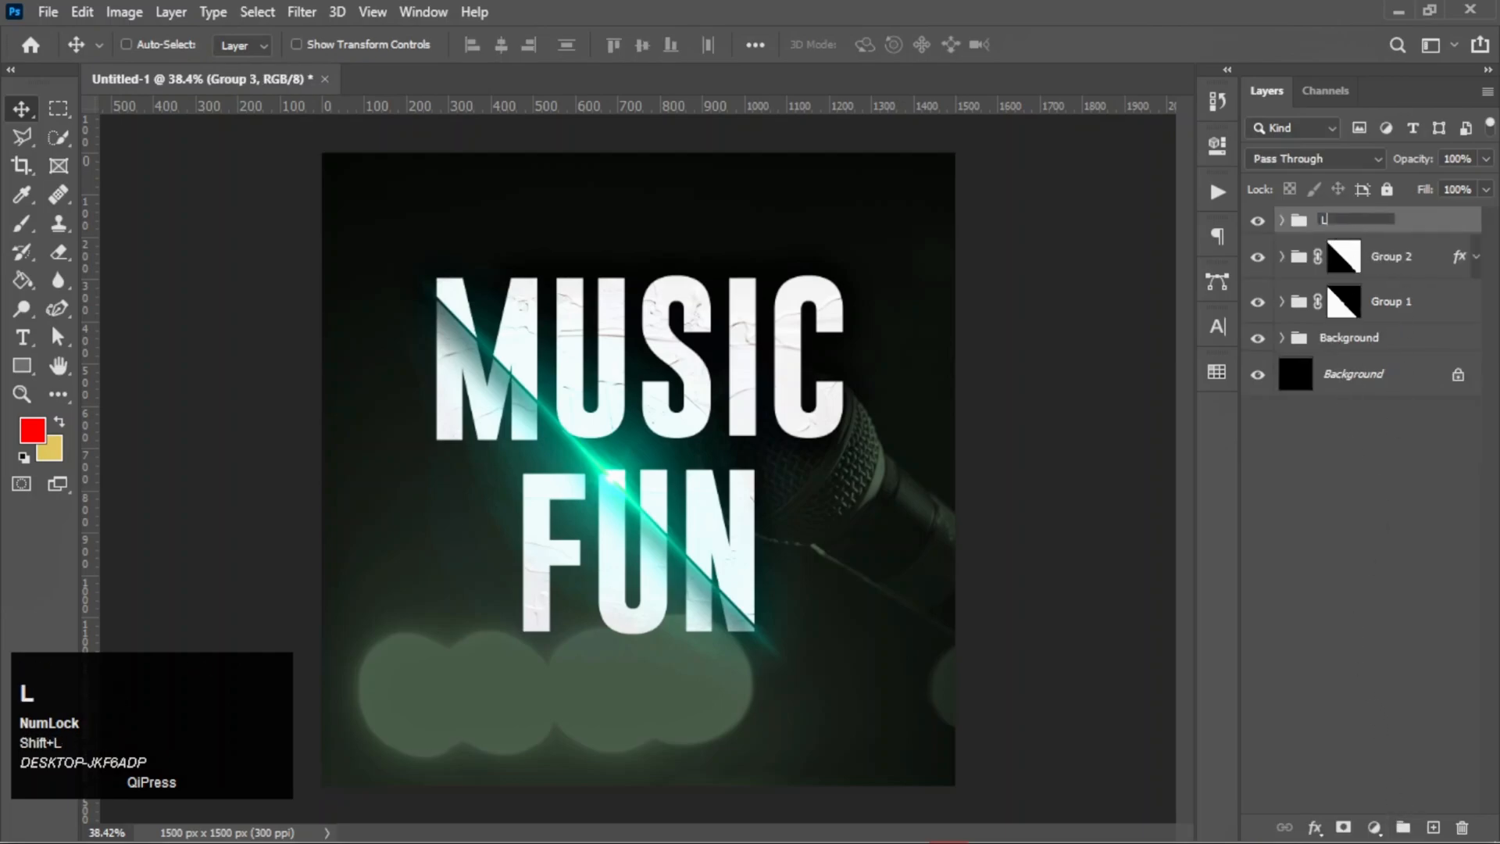
{"action": "type", "text": "ight"}
{"action": "key", "text": "Return"}
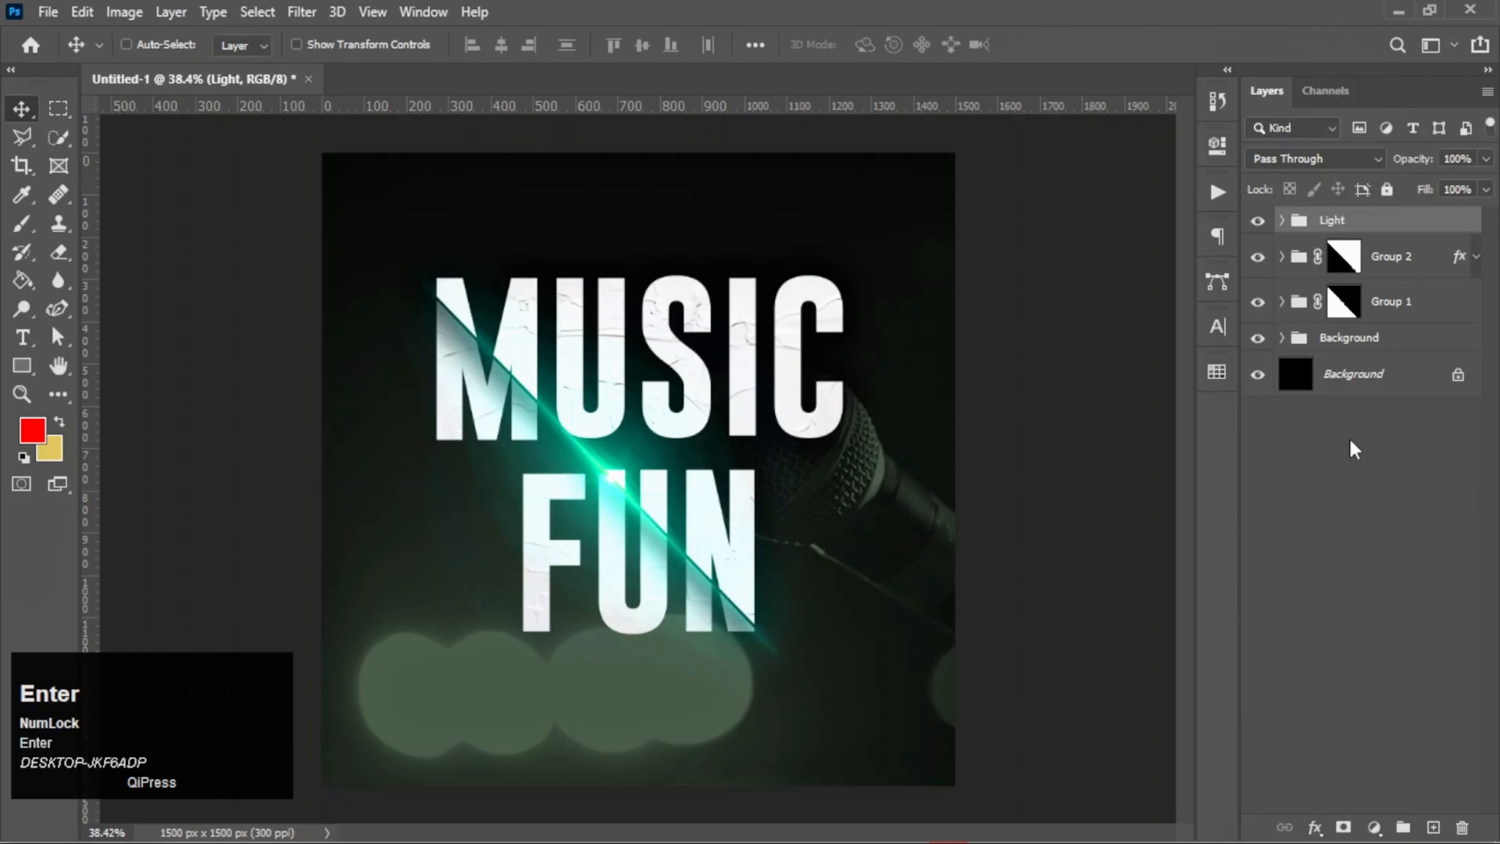
{"action": "left_click", "coordinate": [1372, 496]}
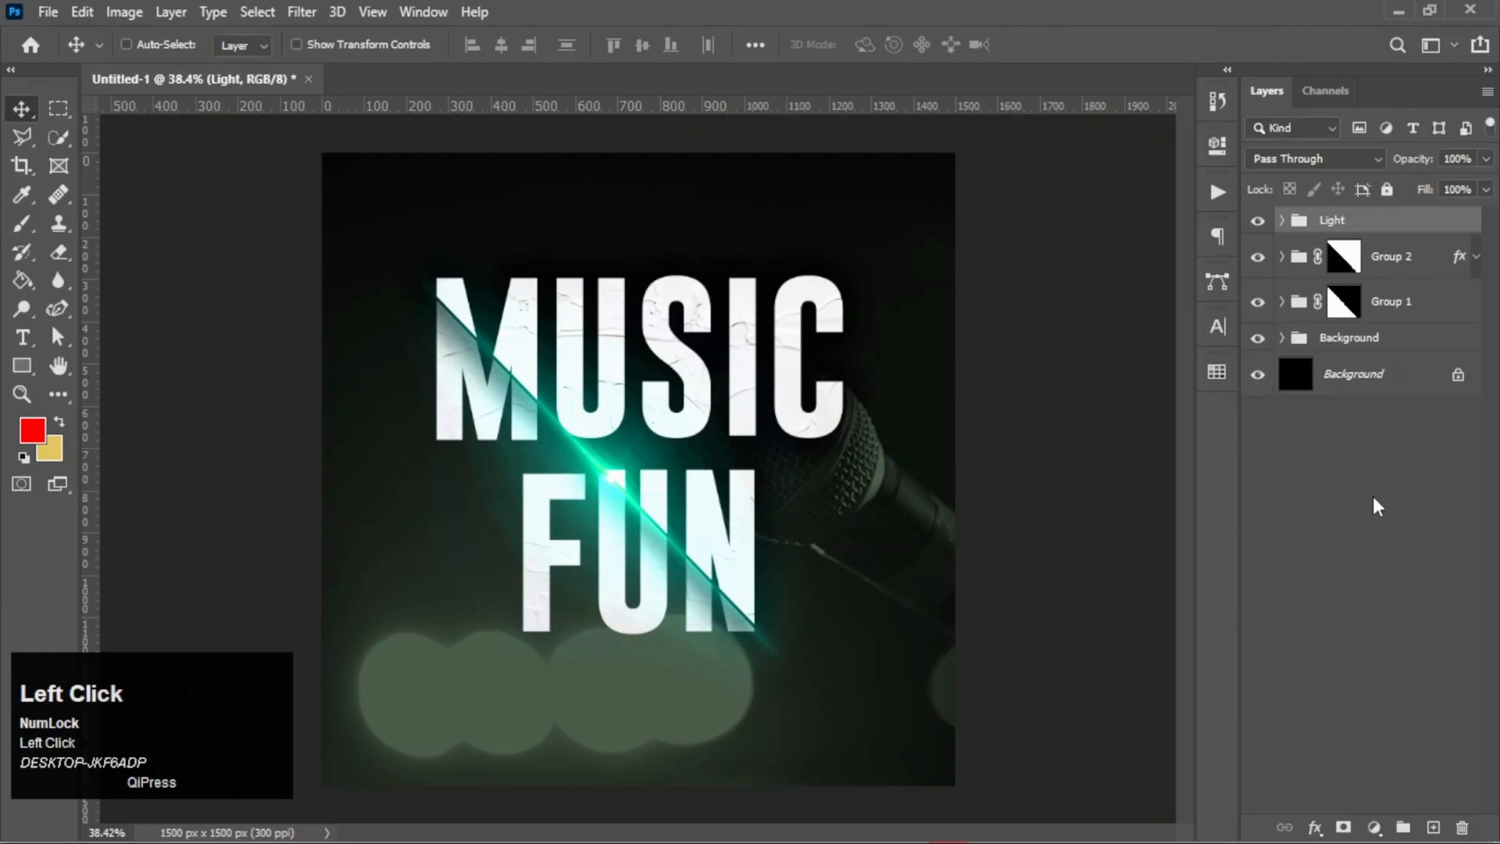
- Add the text MUSIC in Gobold Bold, 31 pt, below the title, on a layer directly above the Background group
{"action": "left_click", "coordinate": [1406, 341]}
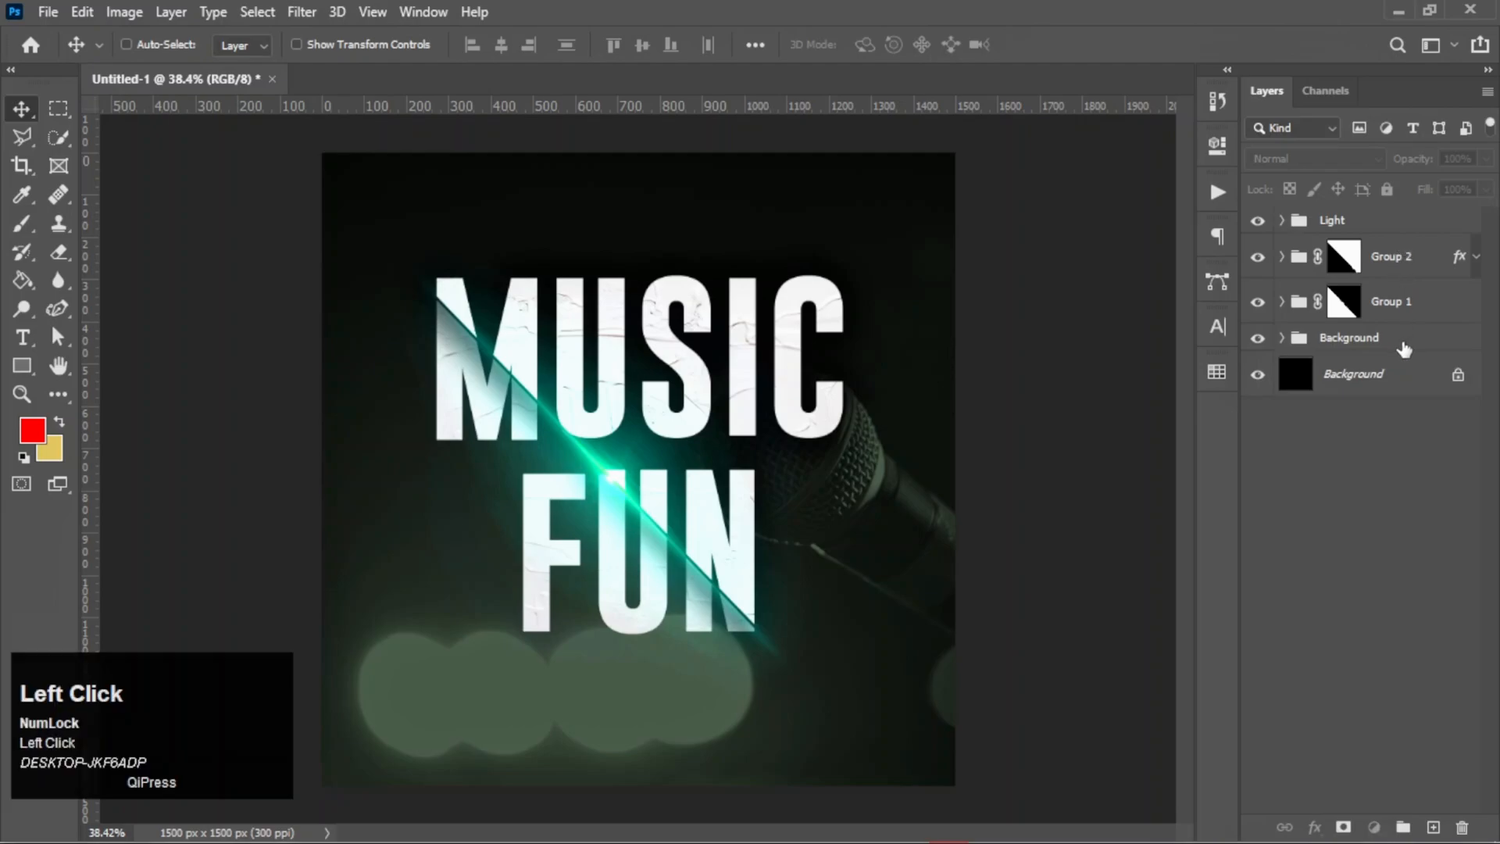
{"action": "key", "text": "t"}
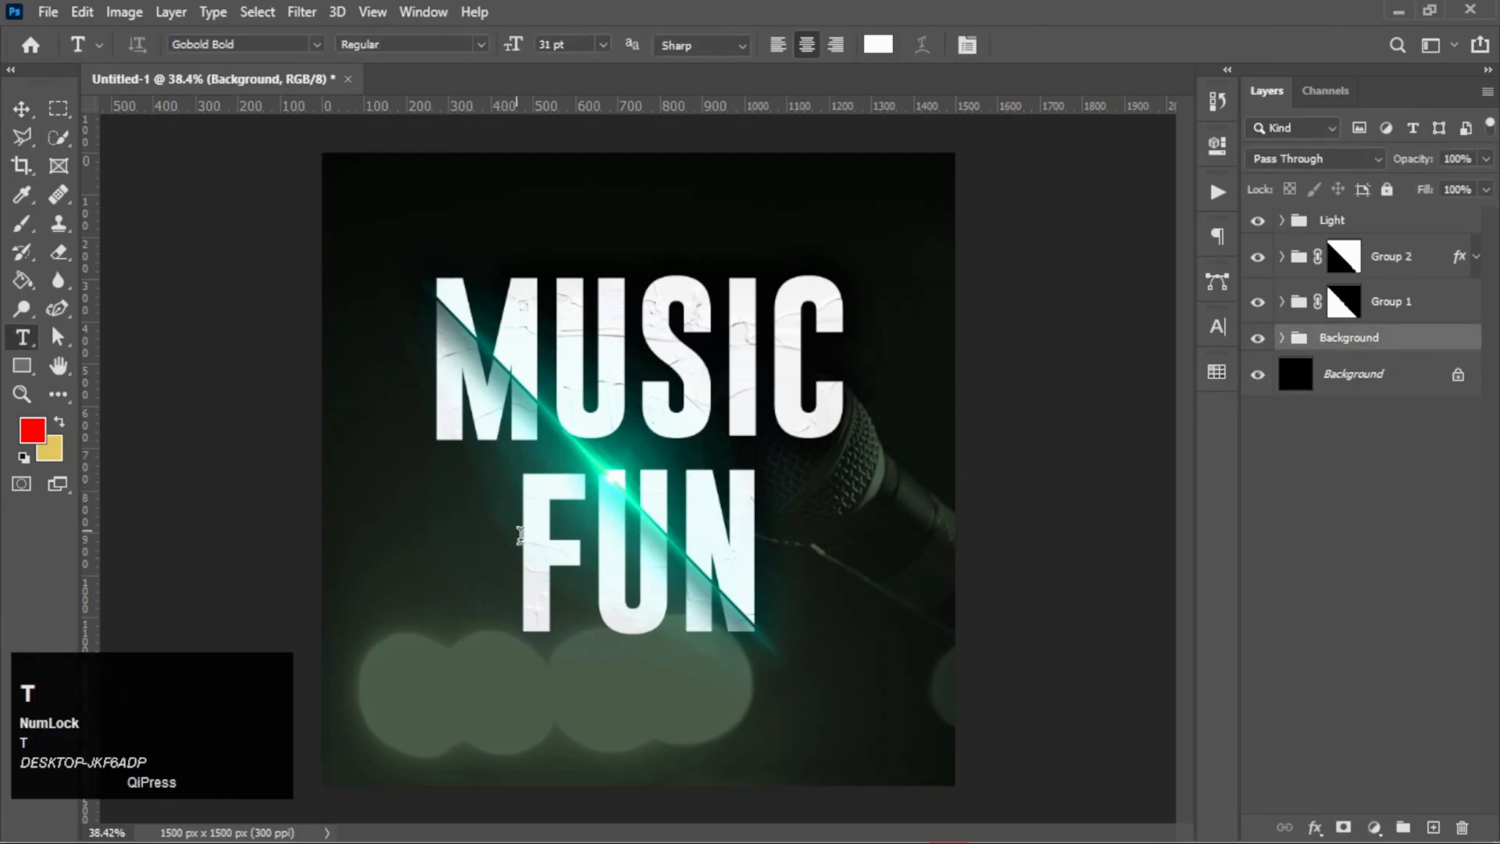
{"action": "left_click", "coordinate": [559, 727]}
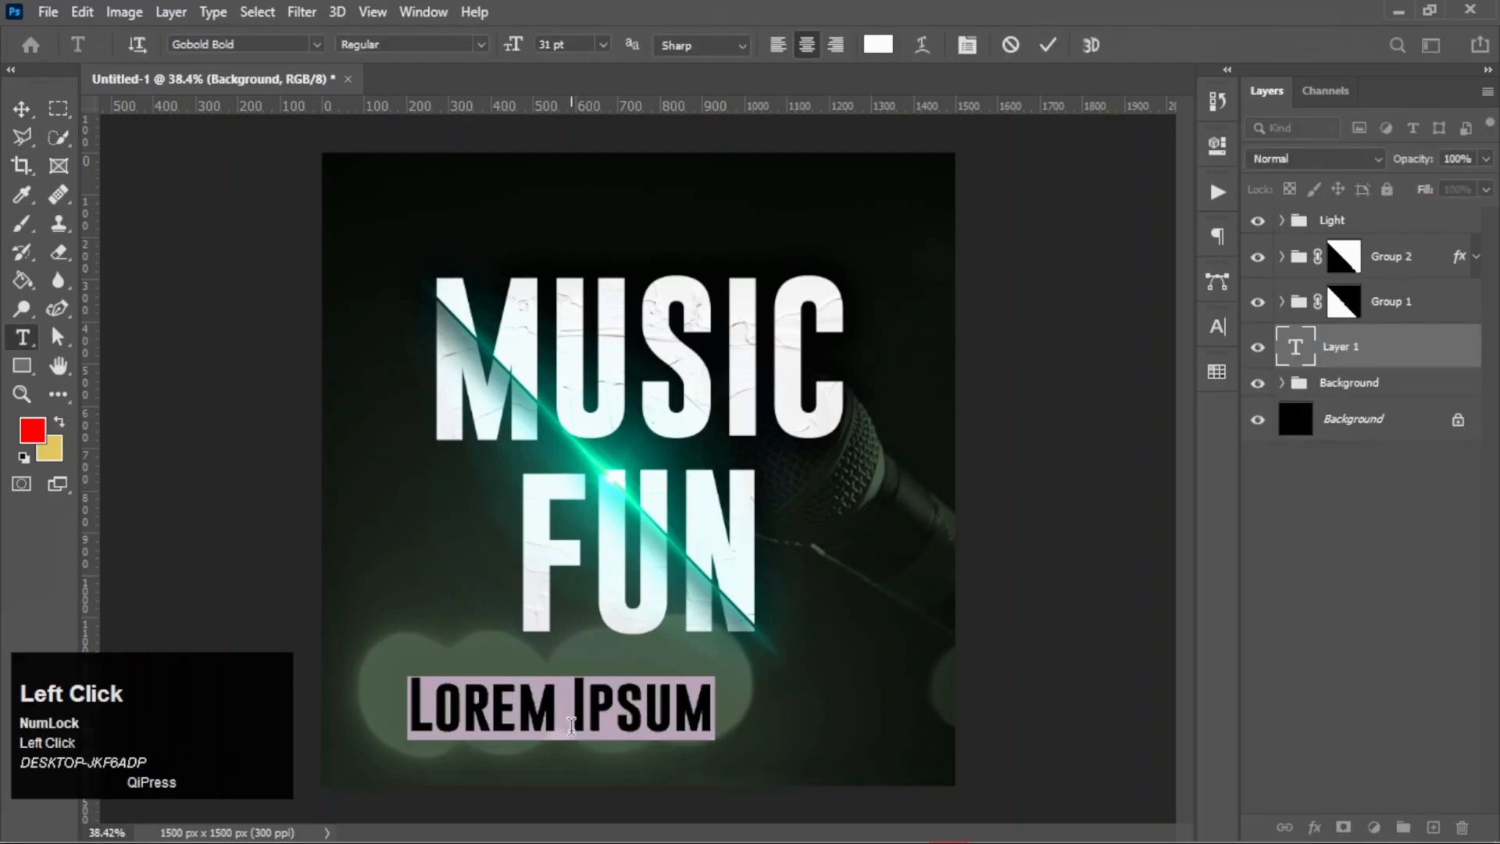
{"action": "type", "text": "MUSIC"}
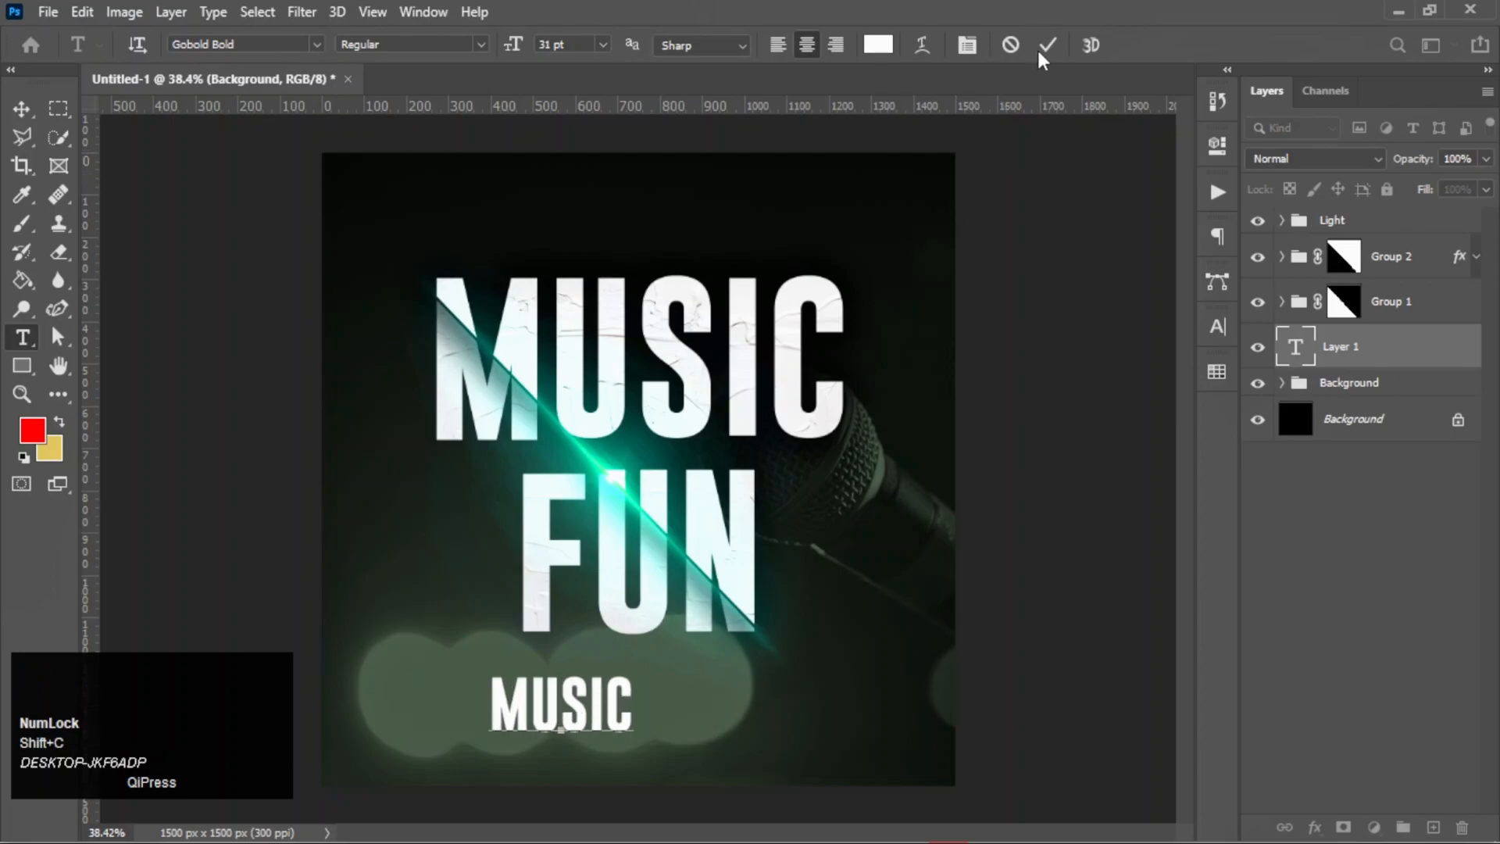
{"action": "left_click", "coordinate": [919, 333]}
- Skew the new MUSIC text horizontally by -7.61° and enlarge it to about 769% x 796%, centred at X 657, Y 851 px
{"action": "key", "text": "ctrl+t"}
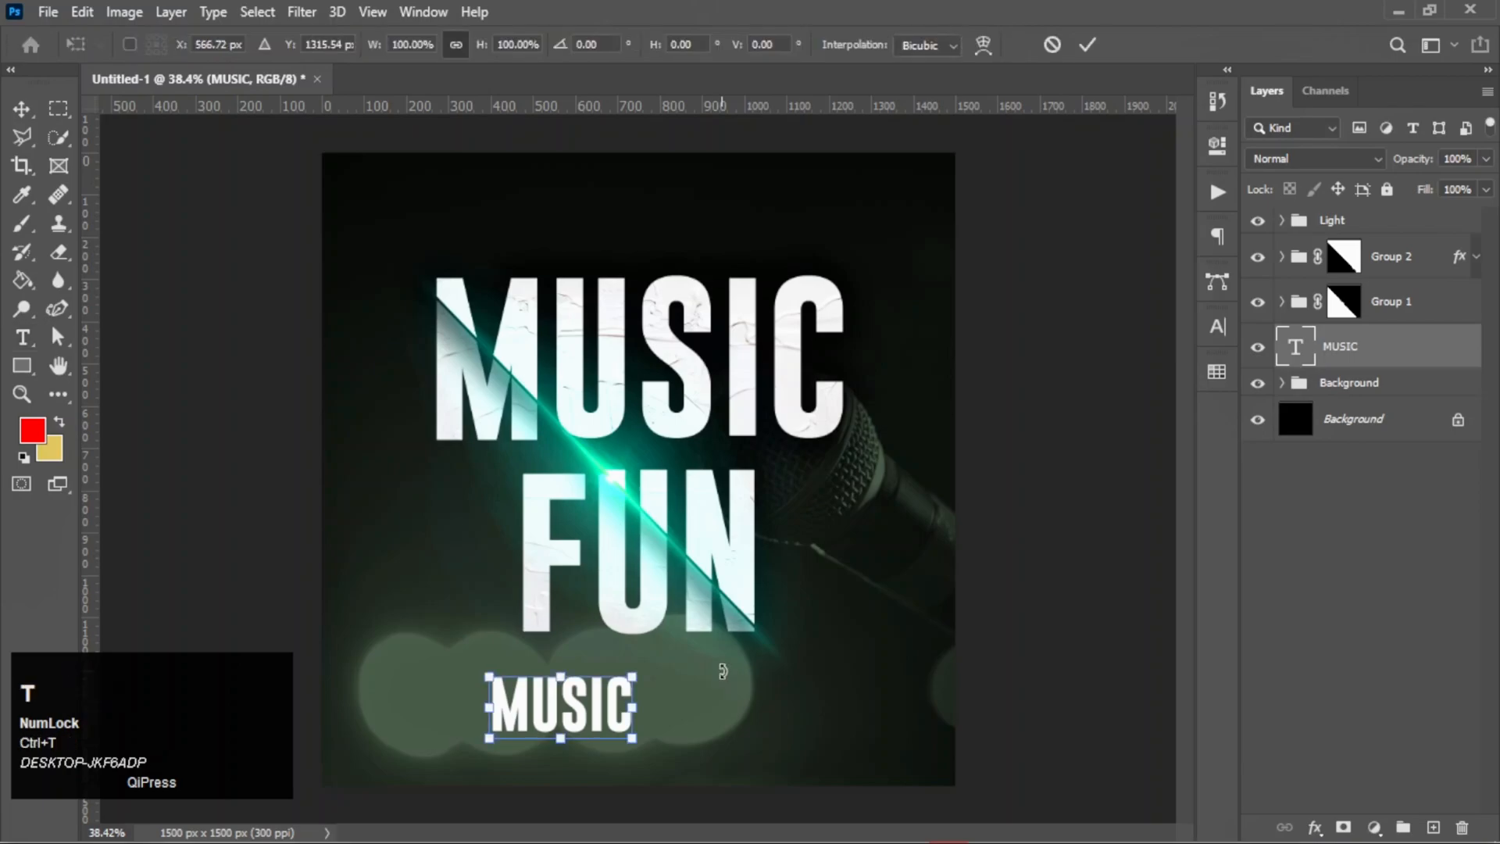
{"action": "left_click_drag", "start_coordinate": [643, 686], "coordinate": [644, 684]}
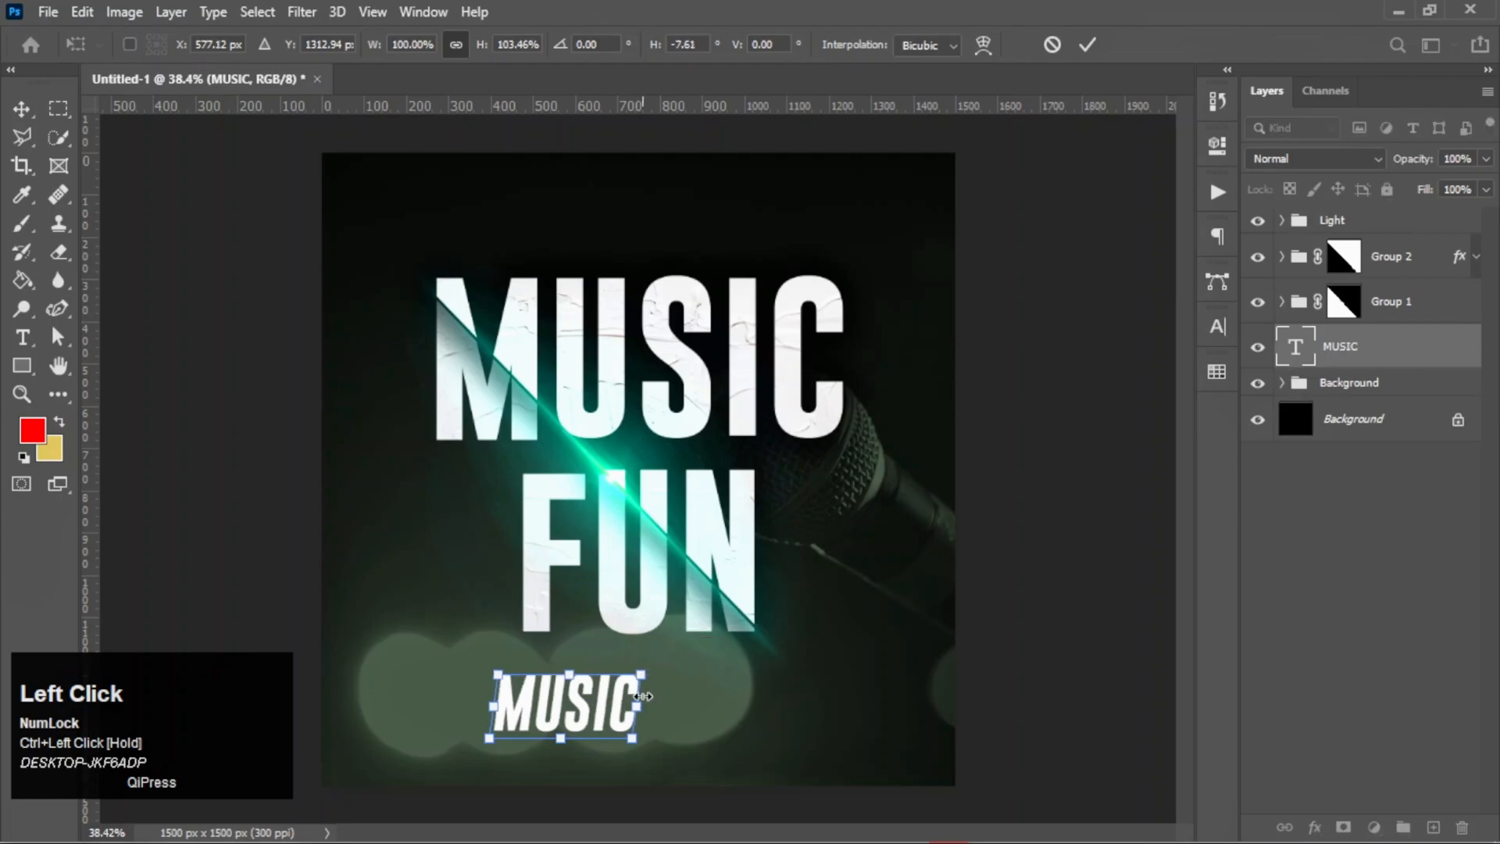
{"action": "left_click_drag", "start_coordinate": [631, 737], "coordinate": [961, 796]}
{"action": "scroll", "coordinate": [830, 737], "scroll_direction": "down", "scroll_amount": 1}
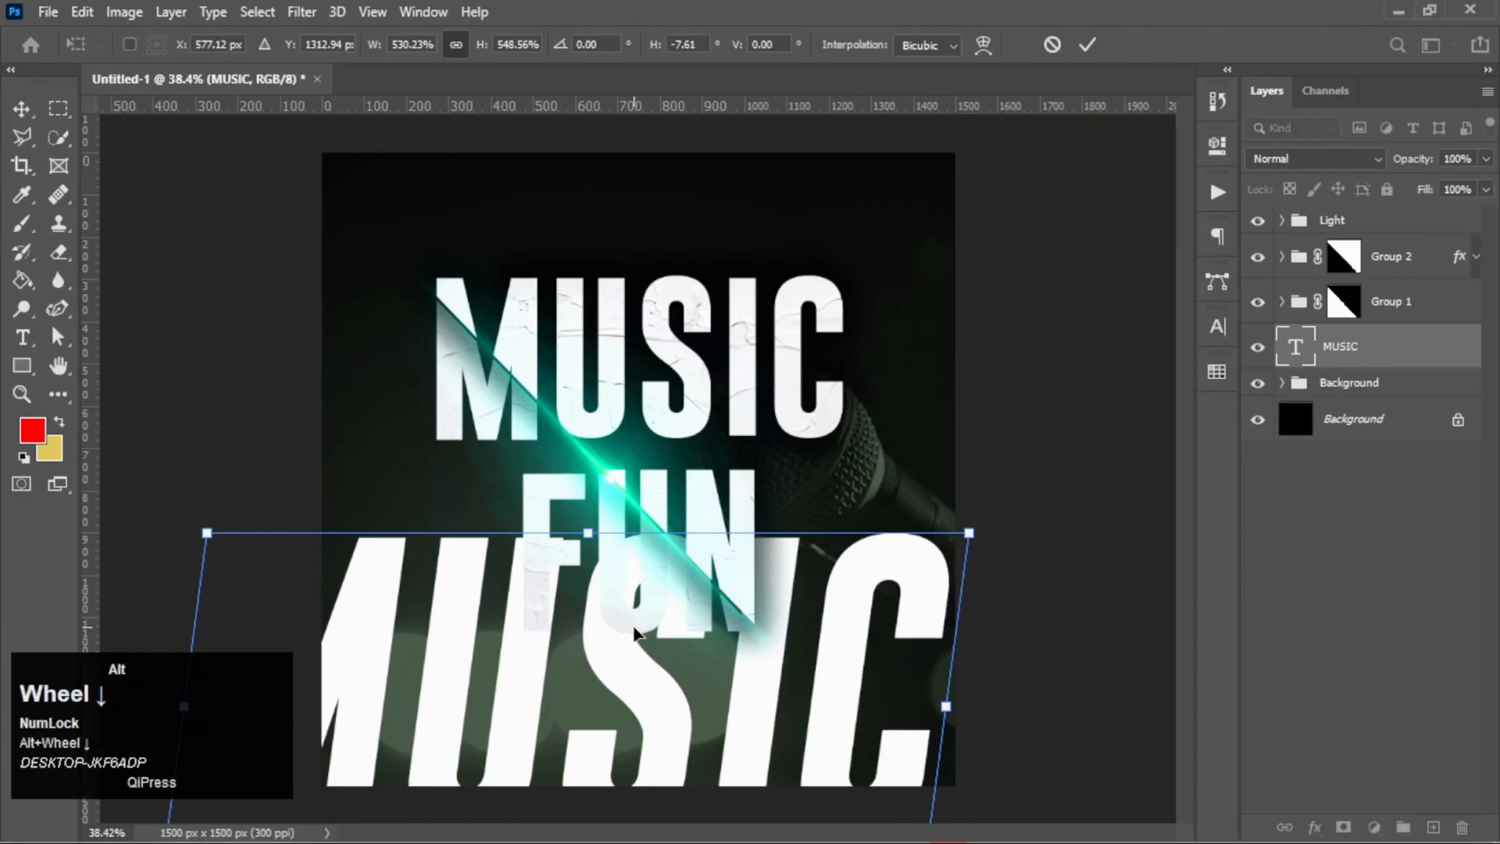
{"action": "left_click_drag", "start_coordinate": [649, 652], "coordinate": [675, 471]}
{"action": "left_click_drag", "start_coordinate": [882, 602], "coordinate": [1008, 664]}
{"action": "mouse_move", "coordinate": [799, 550]}
{"action": "left_mouse_down"}
{"action": "mouse_move", "coordinate": [822, 595]}
{"action": "mouse_move", "coordinate": [792, 577]}
{"action": "left_mouse_up"}
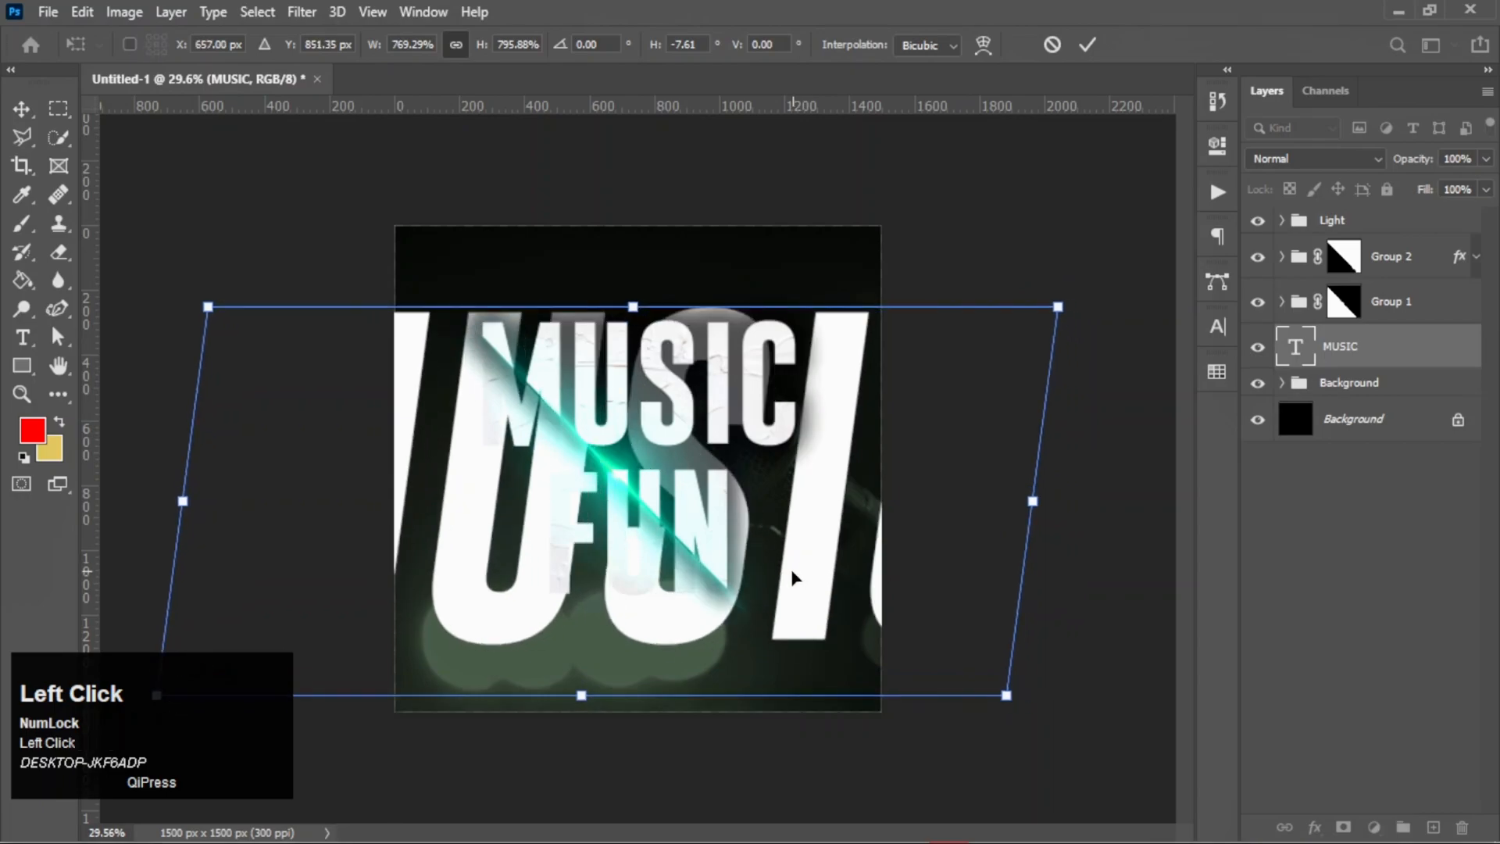
{"action": "key", "text": "t"}
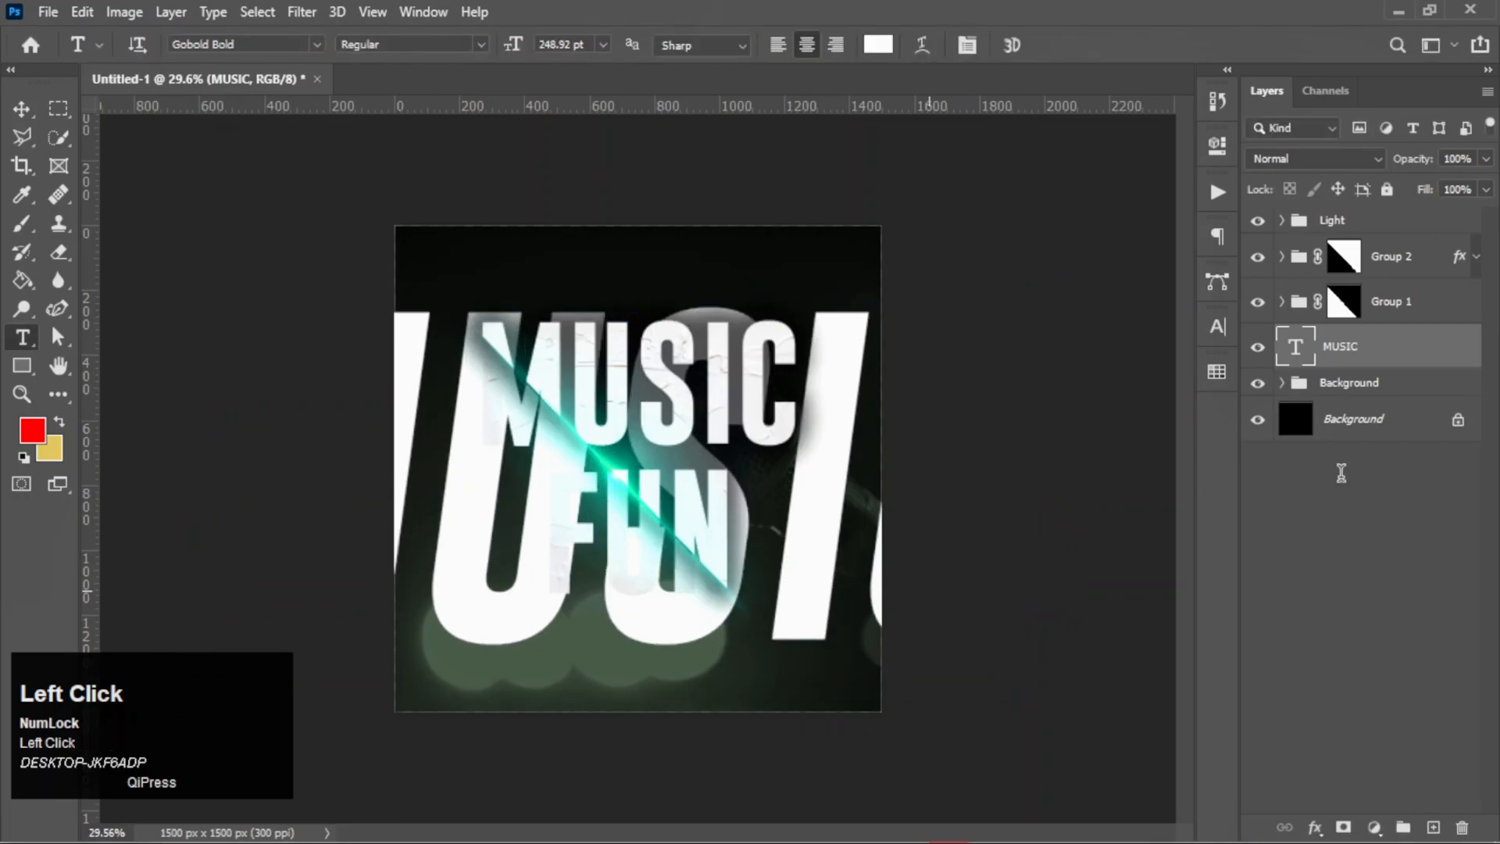
- Set the large MUSIC text layer's fill to 0% and add a Stroke effect to it
{"action": "left_click", "coordinate": [1485, 189]}
{"action": "left_click_drag", "start_coordinate": [1426, 214], "coordinate": [1364, 225]}
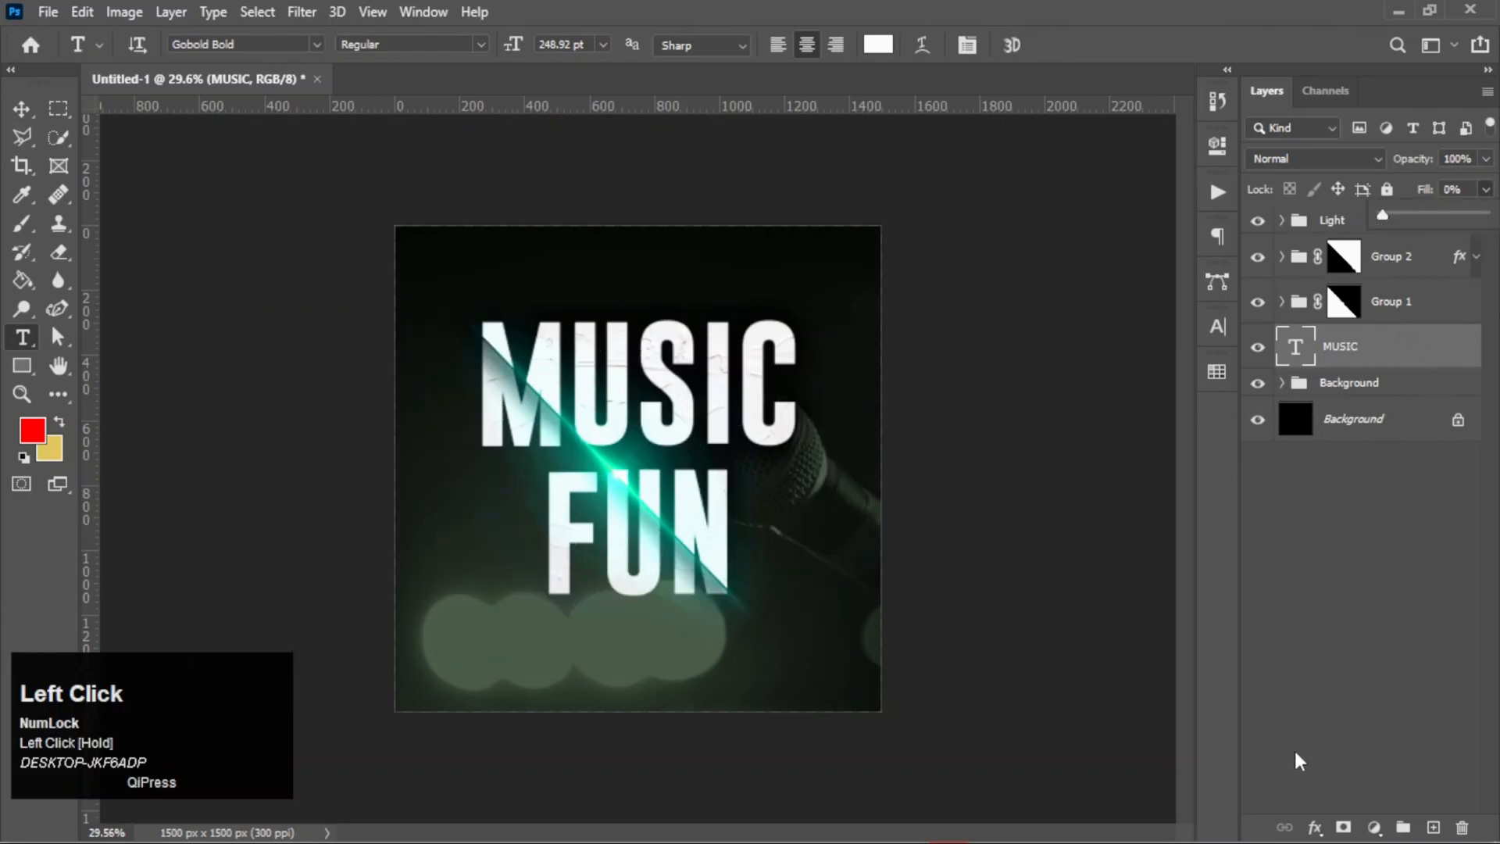
{"action": "left_click", "coordinate": [1314, 827]}
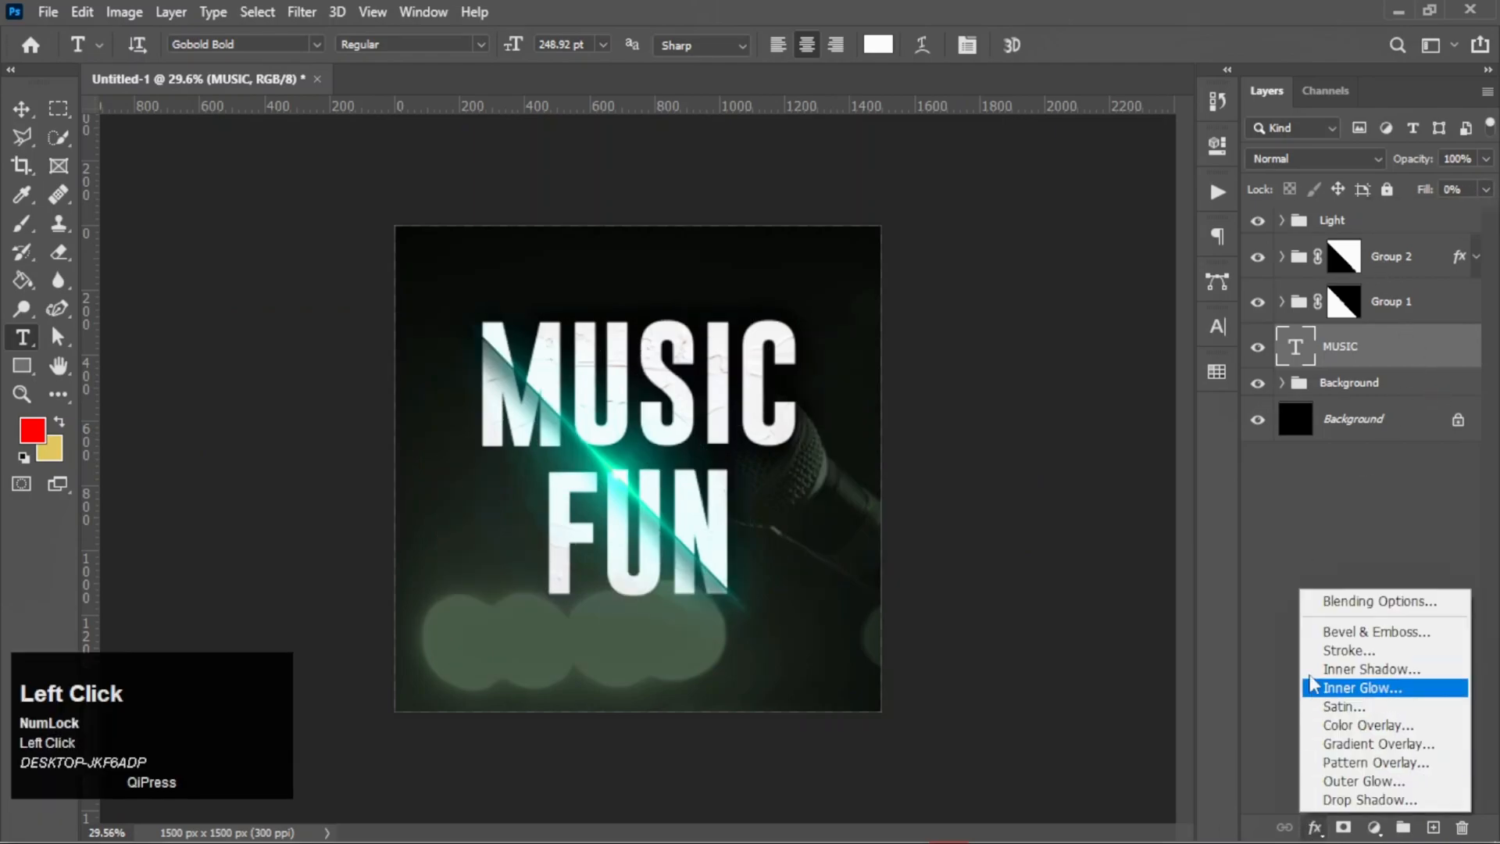
{"action": "left_click", "coordinate": [1316, 602]}
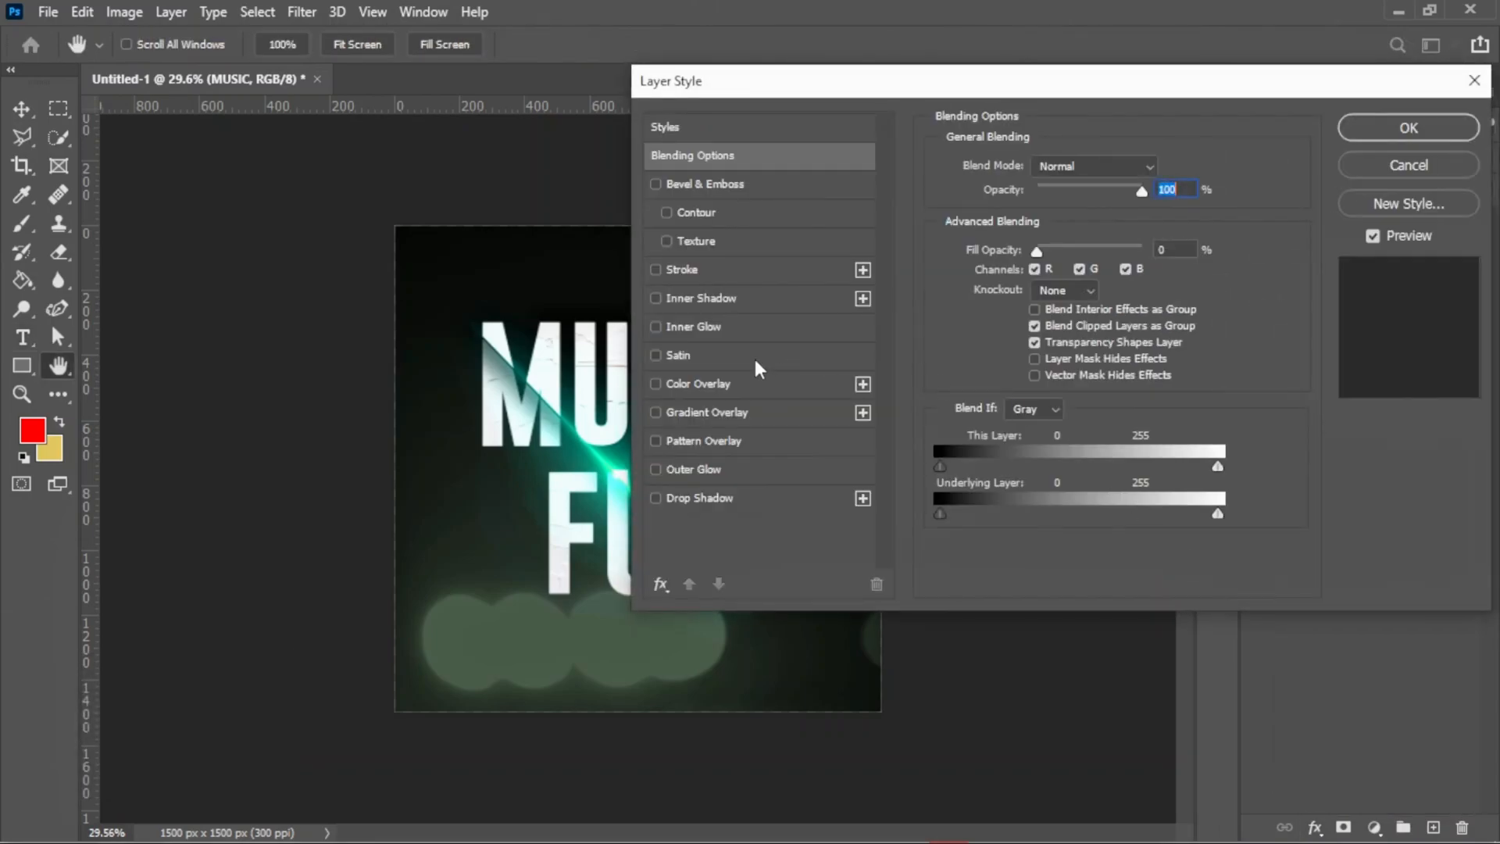
{"action": "left_click", "coordinate": [684, 274]}
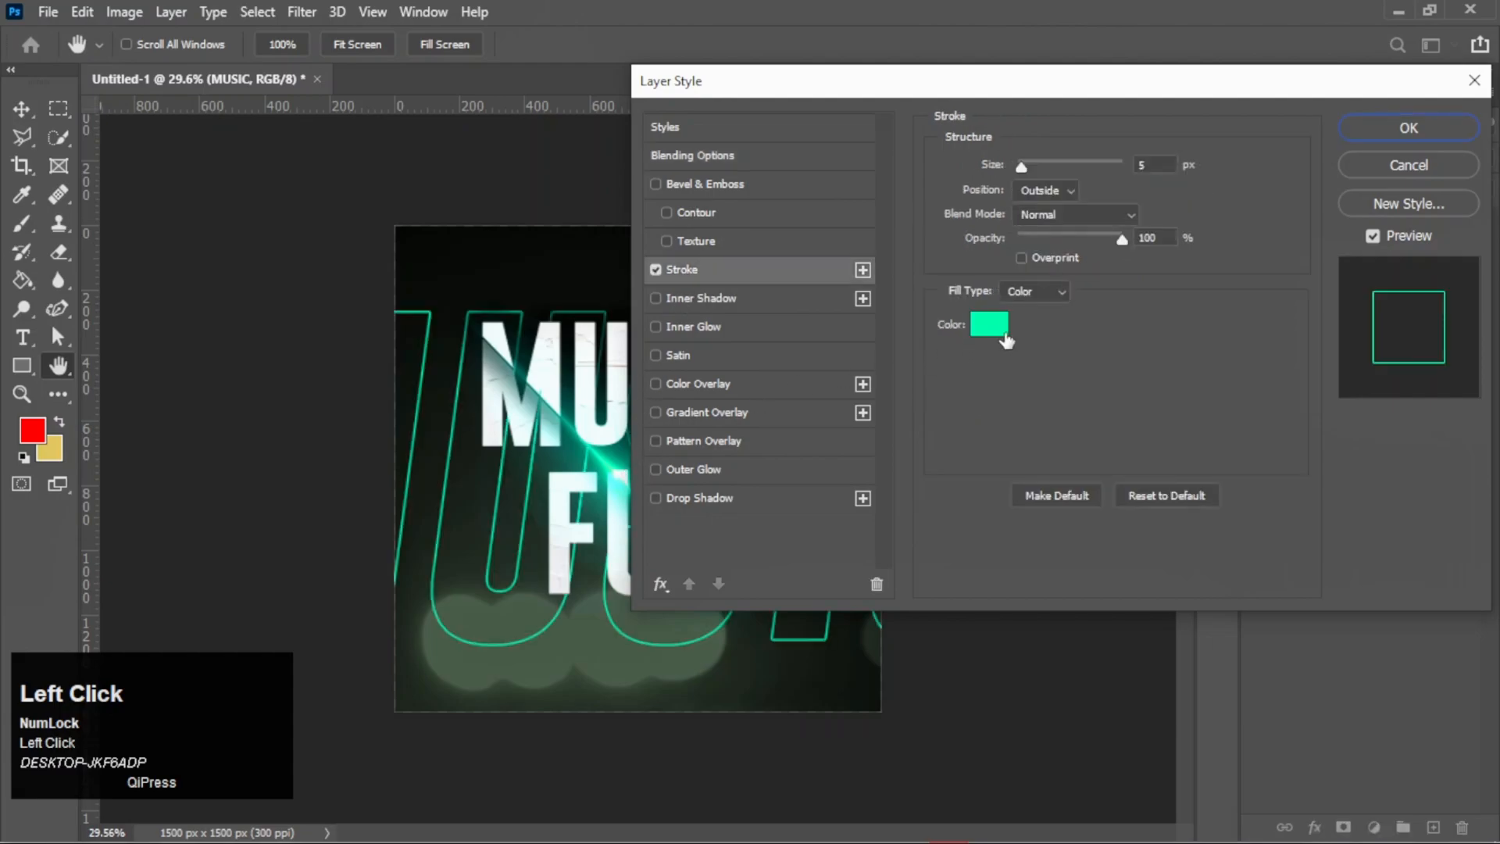
- Change the MUSIC text's stroke to a bright turquoise matching the flare and set its size to 2 px
{"action": "left_click", "coordinate": [989, 323]}
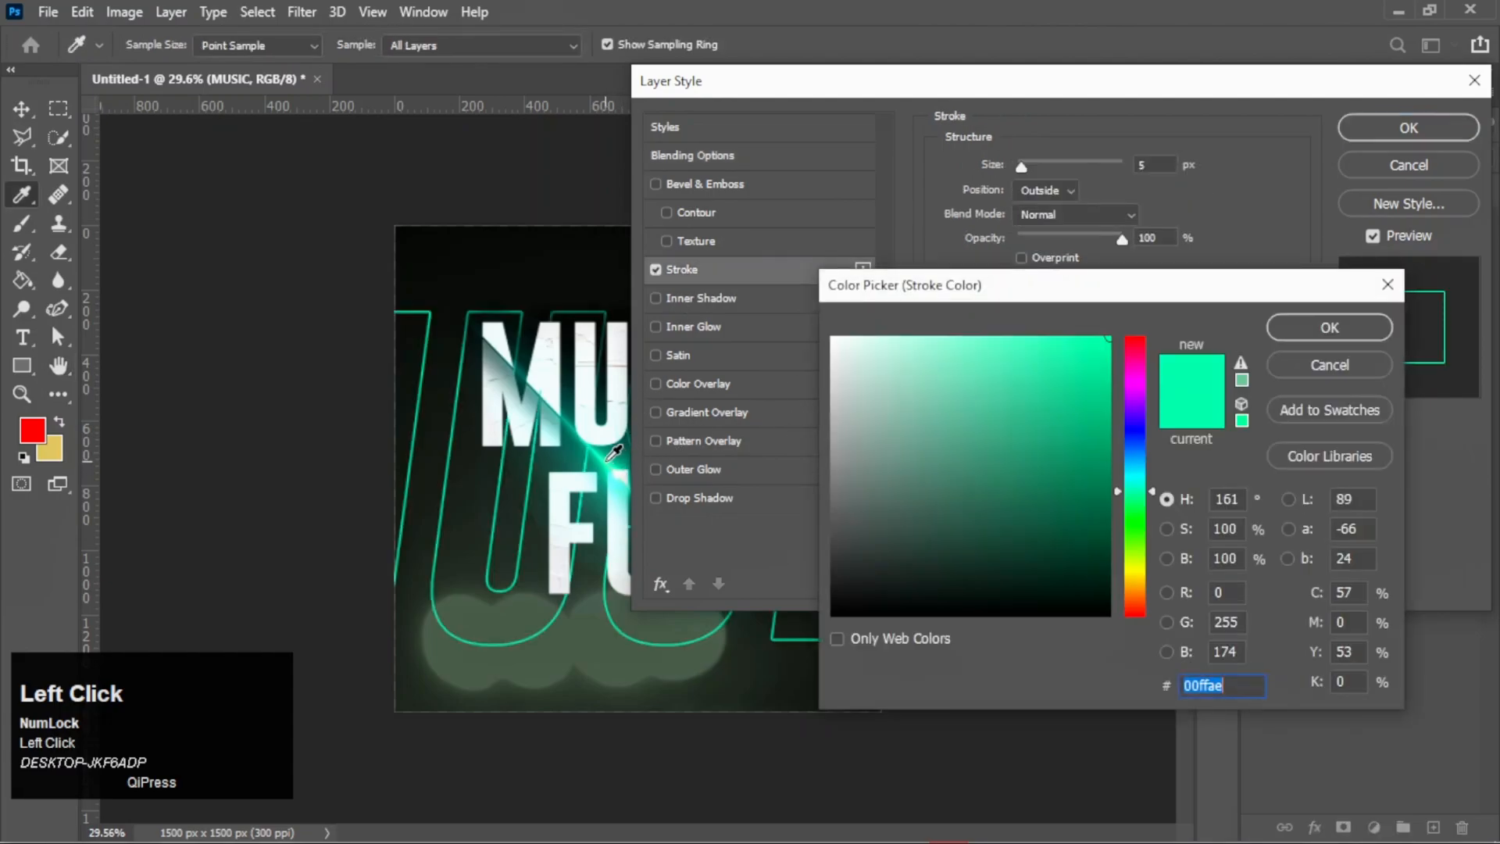
{"action": "left_click", "coordinate": [1098, 371]}
{"action": "left_click_drag", "start_coordinate": [1100, 379], "coordinate": [1117, 336]}
{"action": "left_click", "coordinate": [1306, 328]}
{"action": "left_click_drag", "start_coordinate": [1149, 162], "coordinate": [1129, 167]}
{"action": "type", "text": "2"}
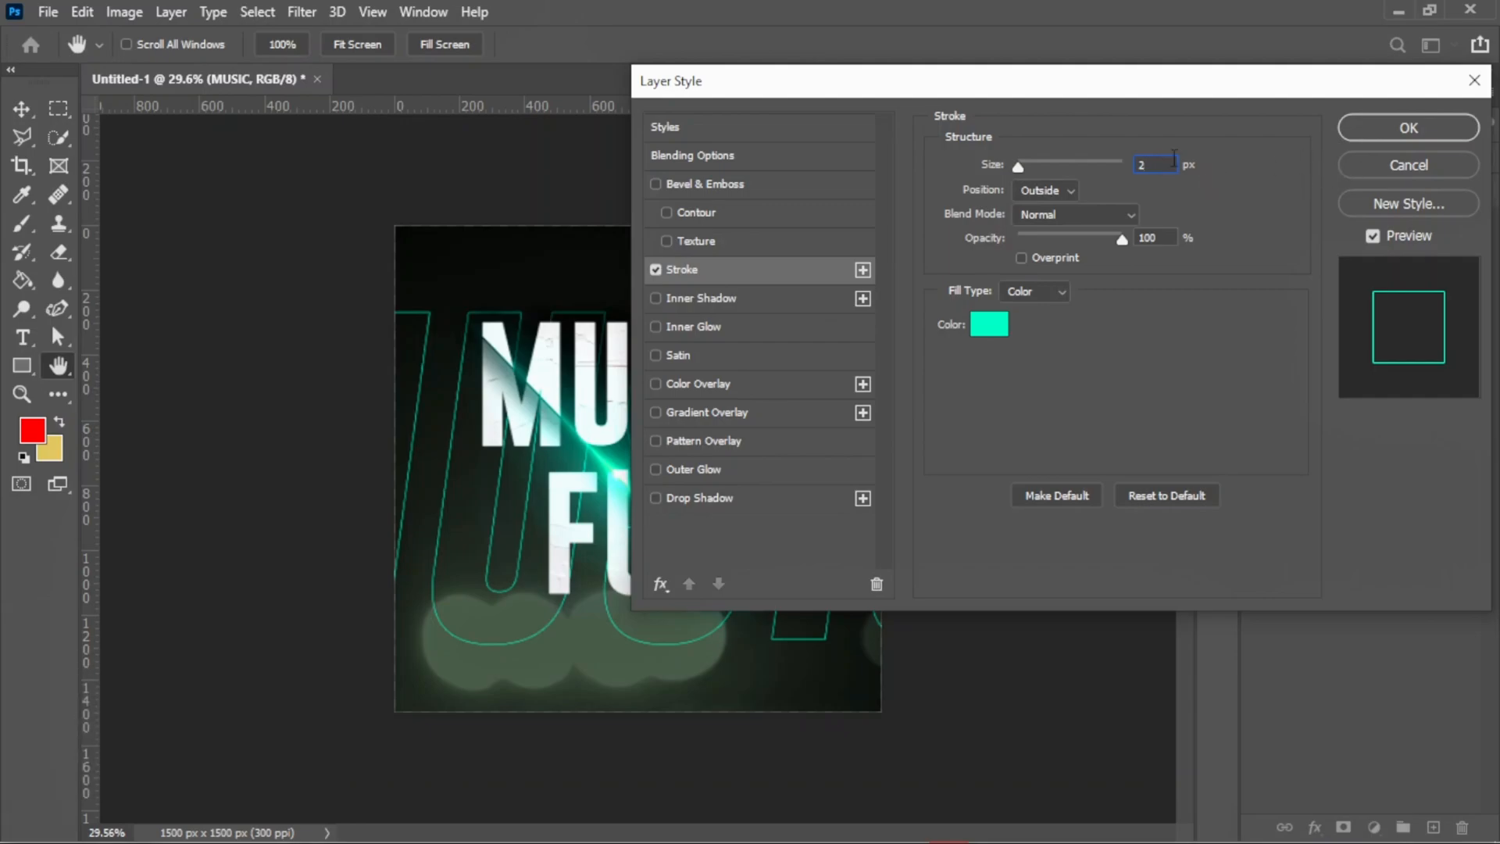
- Try a 1 px stroke on the large MUSIC outline, return its size to 2 px and apply the layer style
{"action": "left_click_drag", "start_coordinate": [1154, 164], "coordinate": [1094, 162]}
{"action": "type", "text": "1"}
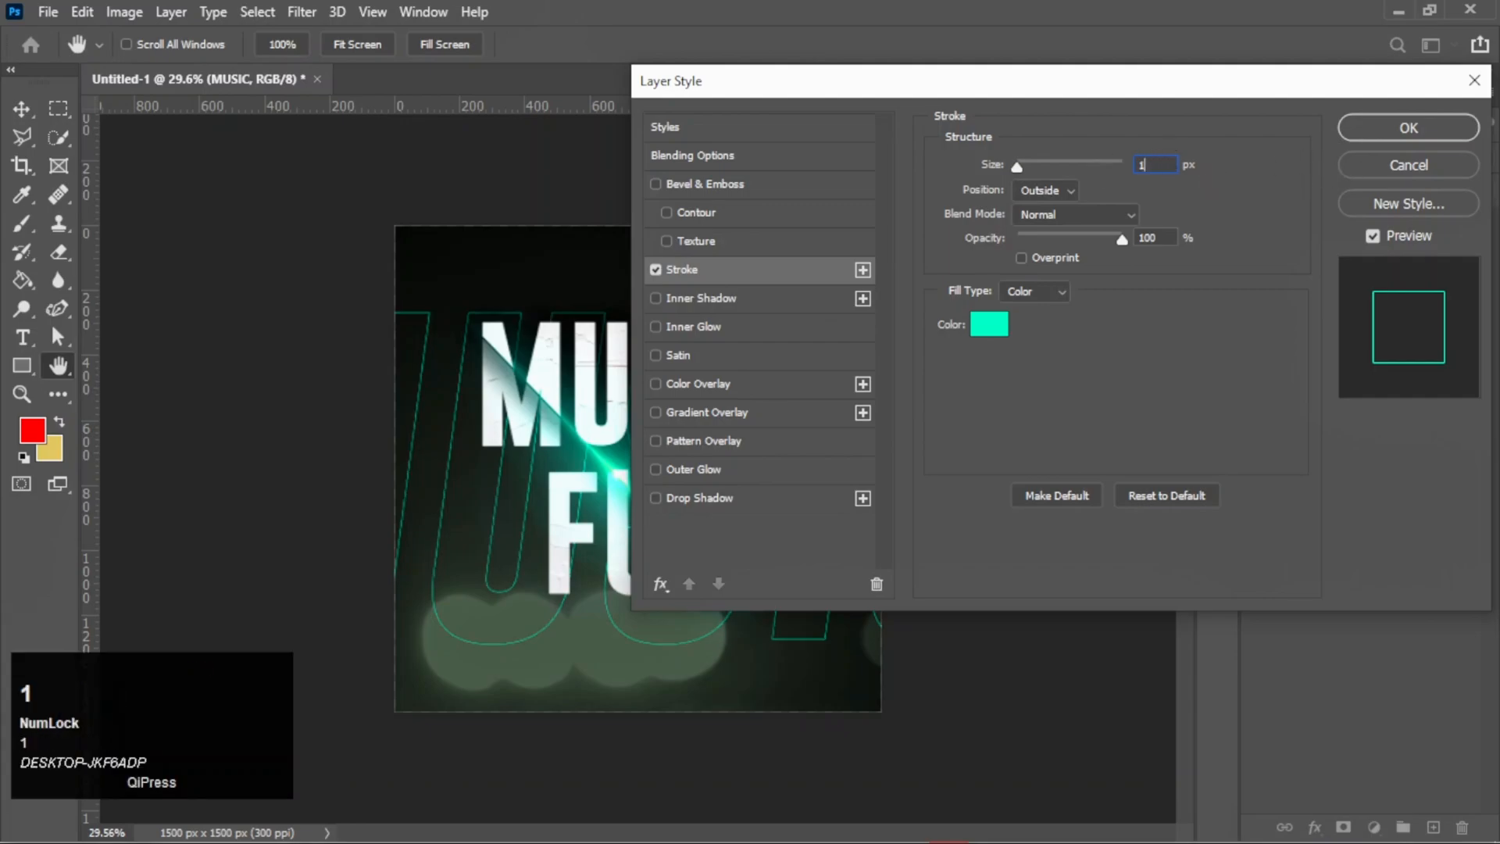
{"action": "left_click", "coordinate": [1142, 165]}
{"action": "type", "text": "2"}
{"action": "left_click", "coordinate": [1370, 135]}
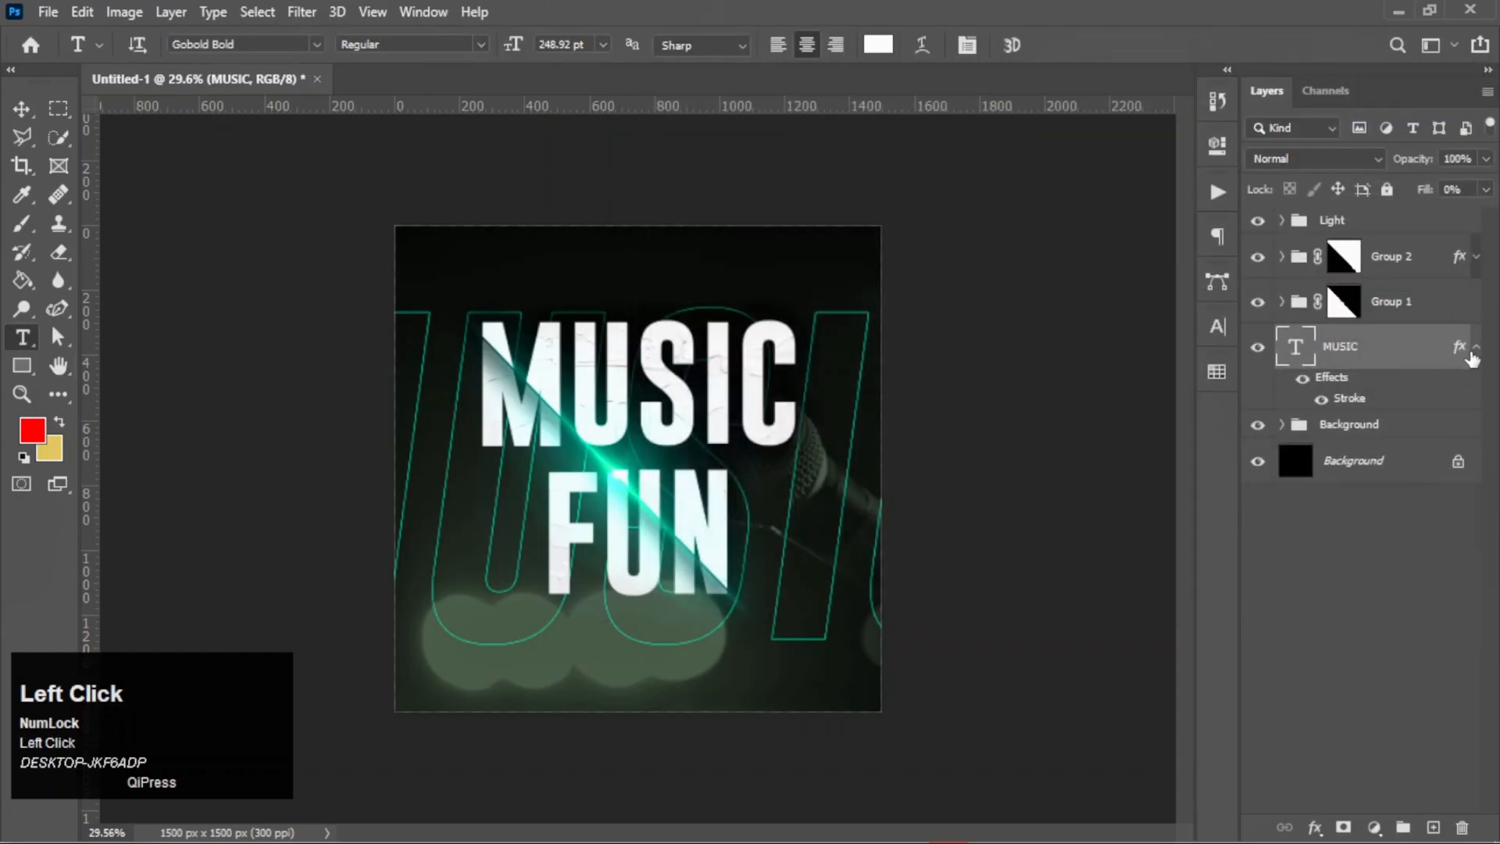
- Lower the large outlined MUSIC text layer's opacity to 80% and deselect the layer
{"action": "left_click", "coordinate": [1431, 162]}
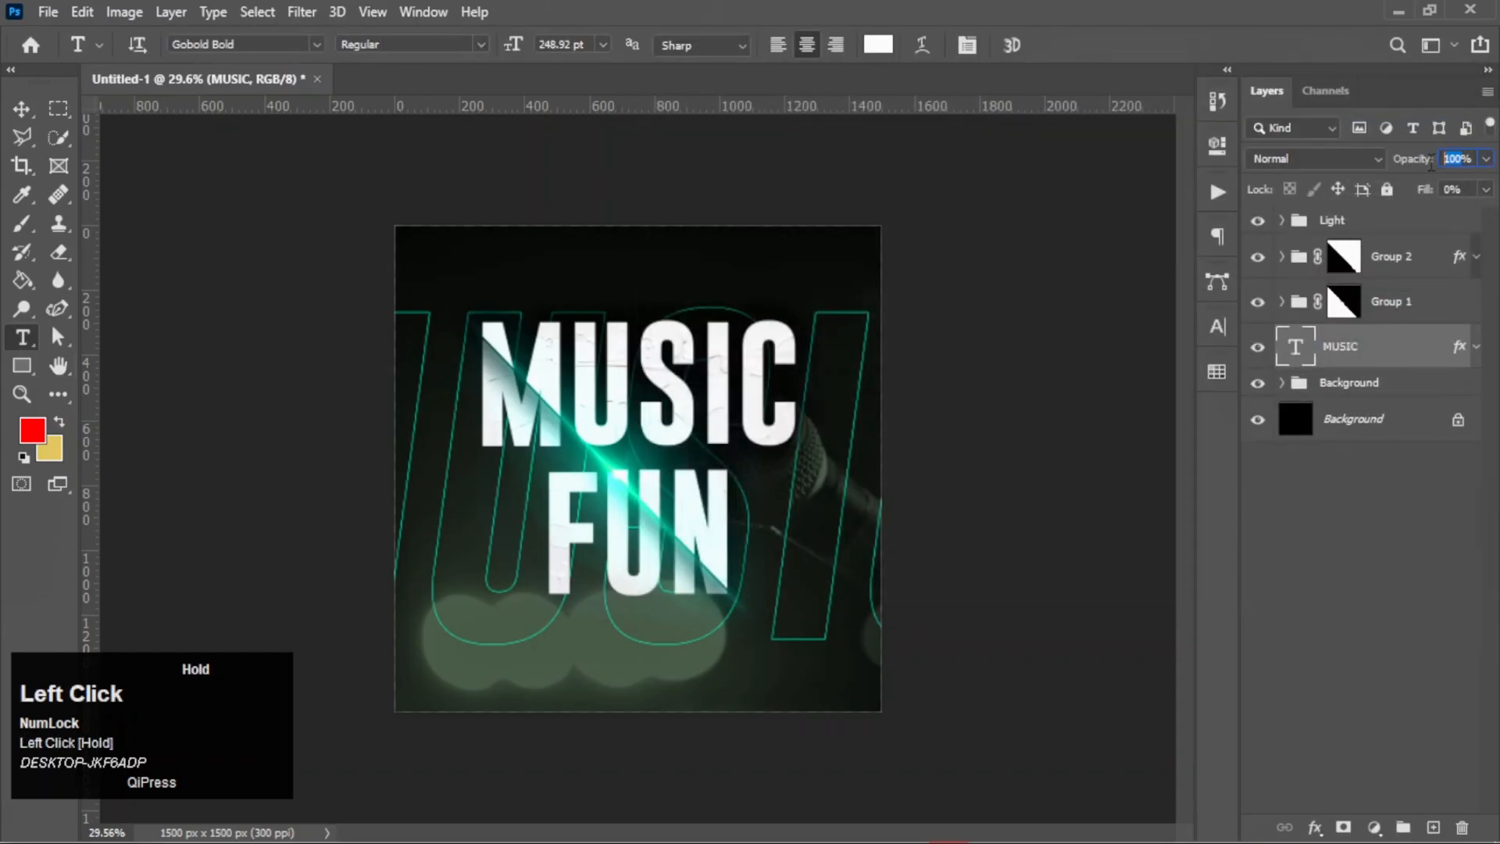
{"action": "type", "text": "80"}
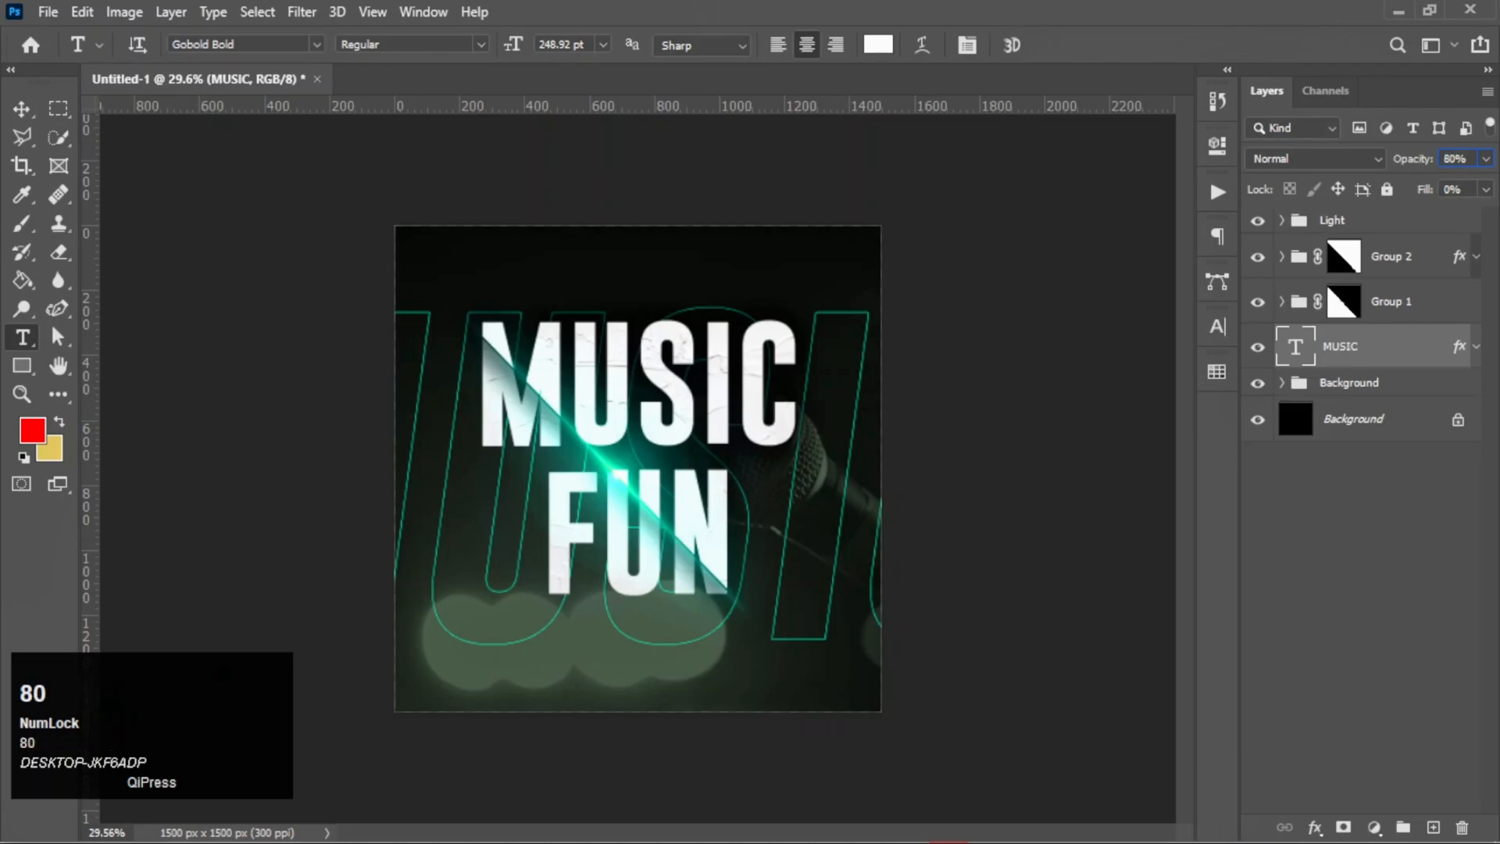
{"action": "key", "text": "Return"}
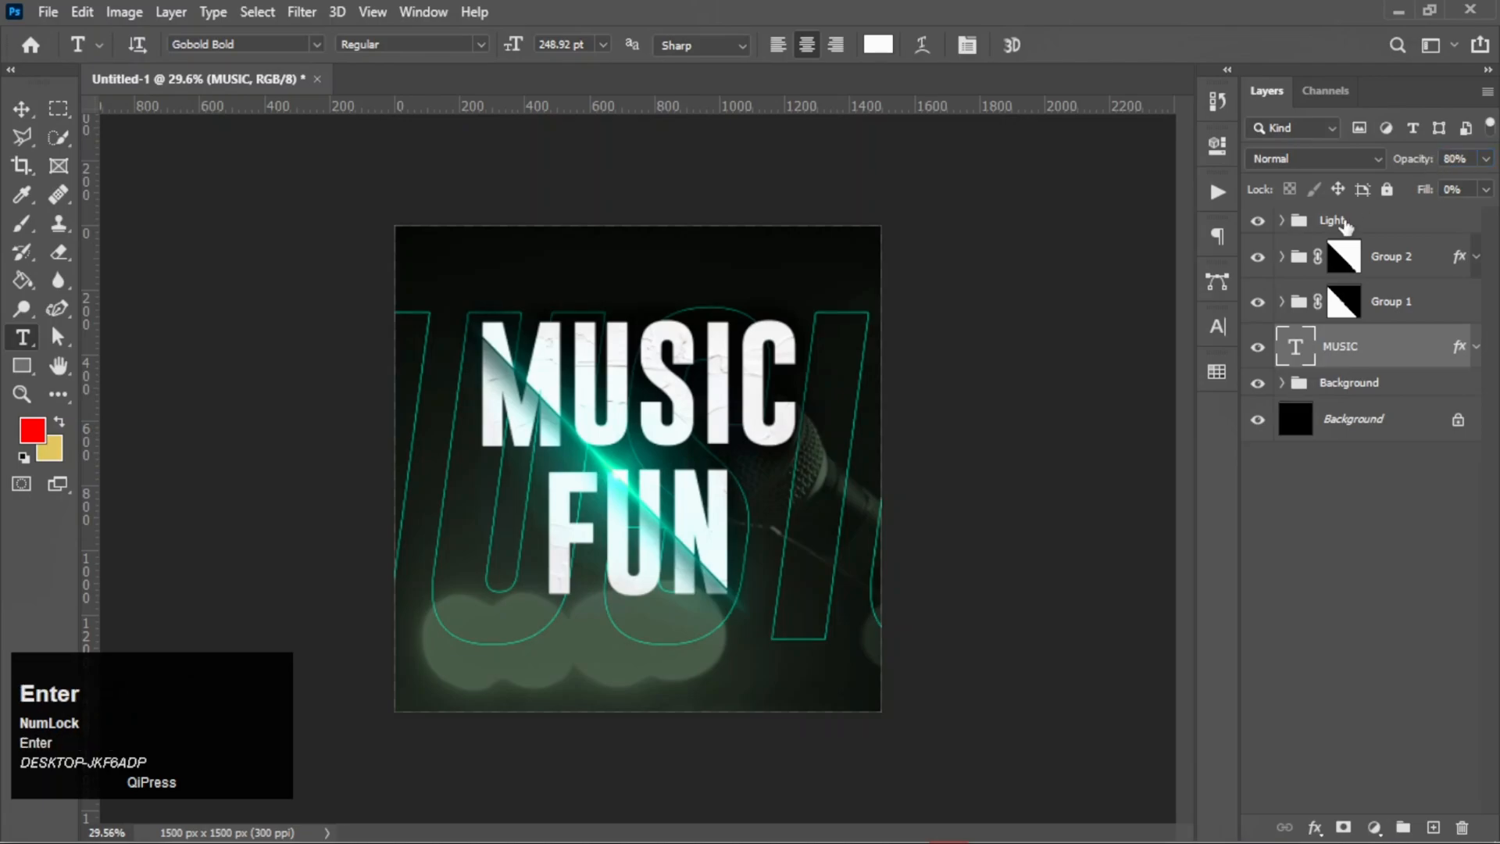
{"action": "left_click", "coordinate": [1398, 509]}
{"action": "key", "text": "ctrl+0"}
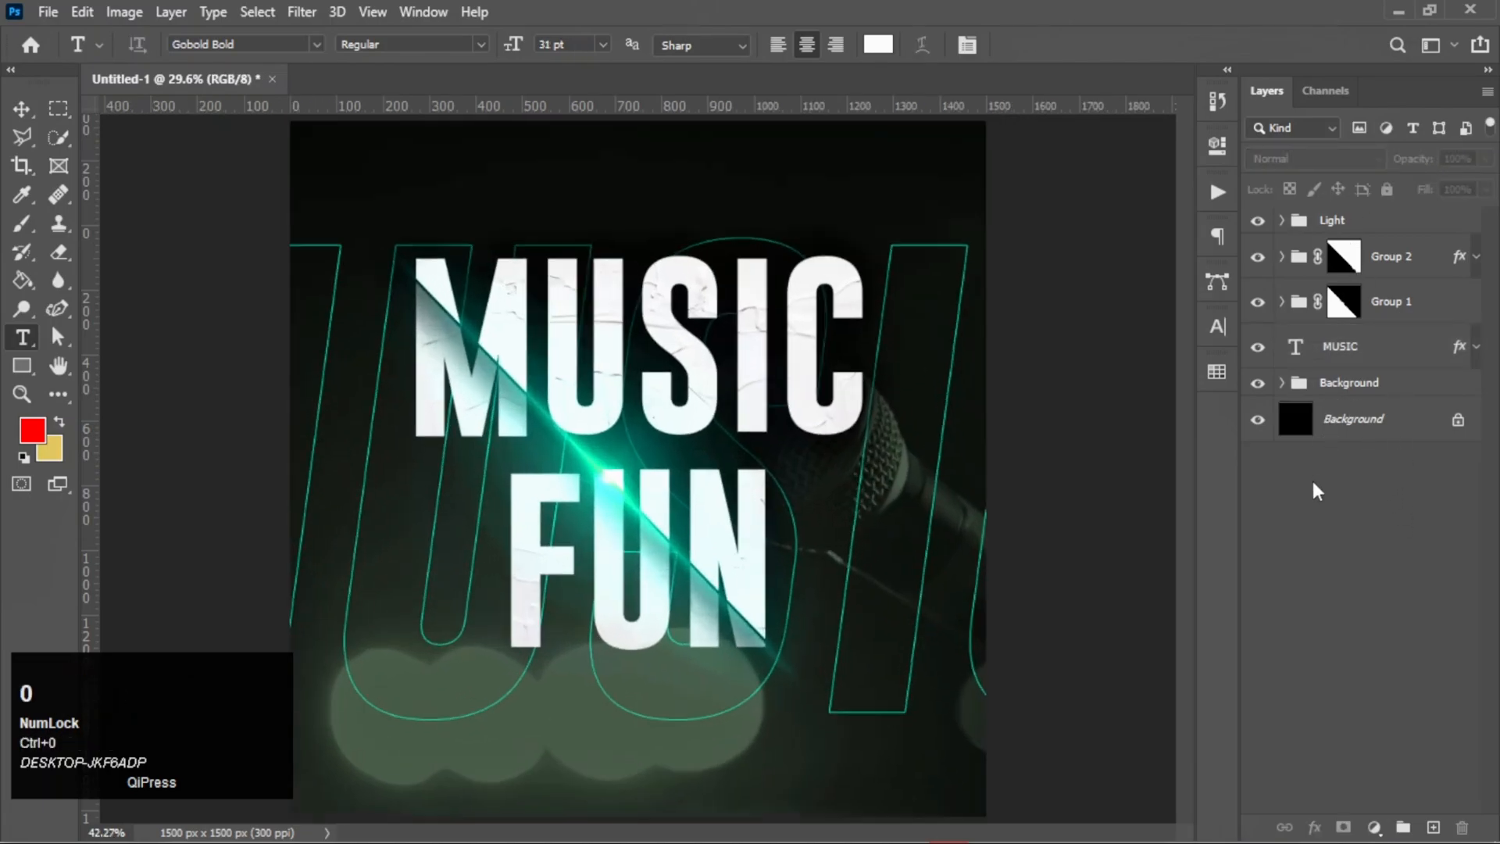
- Move the large outlined MUSIC text up slightly, by about 30 px
{"action": "left_click", "coordinate": [1367, 367]}
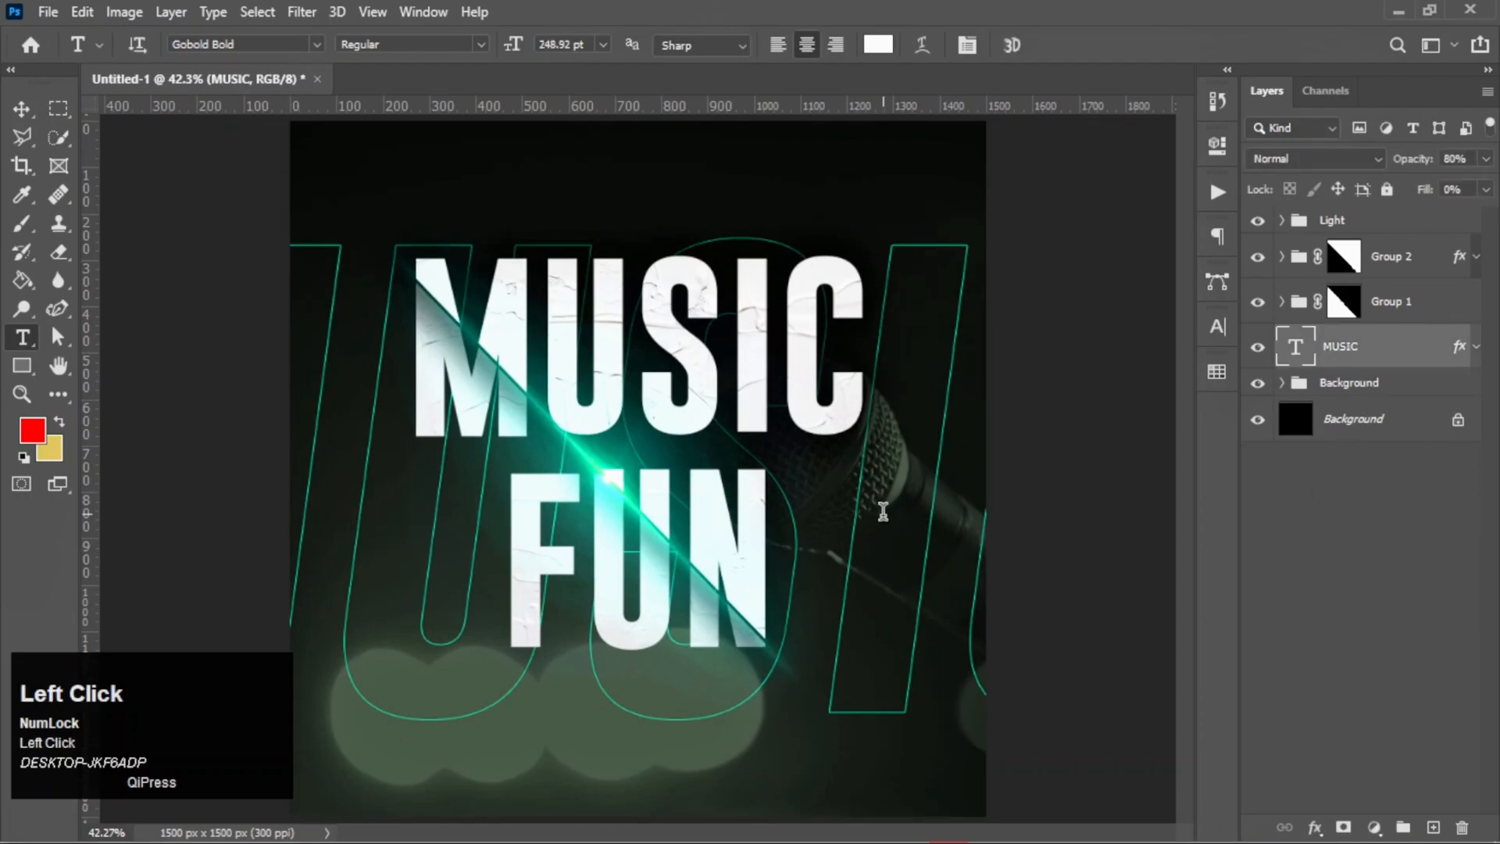
{"action": "key", "text": "v"}
{"action": "mouse_move", "coordinate": [880, 519]}
{"action": "left_mouse_down"}
{"action": "mouse_move", "coordinate": [877, 474]}
{"action": "mouse_move", "coordinate": [876, 513]}
{"action": "left_mouse_up"}
- Add a Curves adjustment layer directly above the Light group
{"action": "left_click", "coordinate": [1390, 227]}
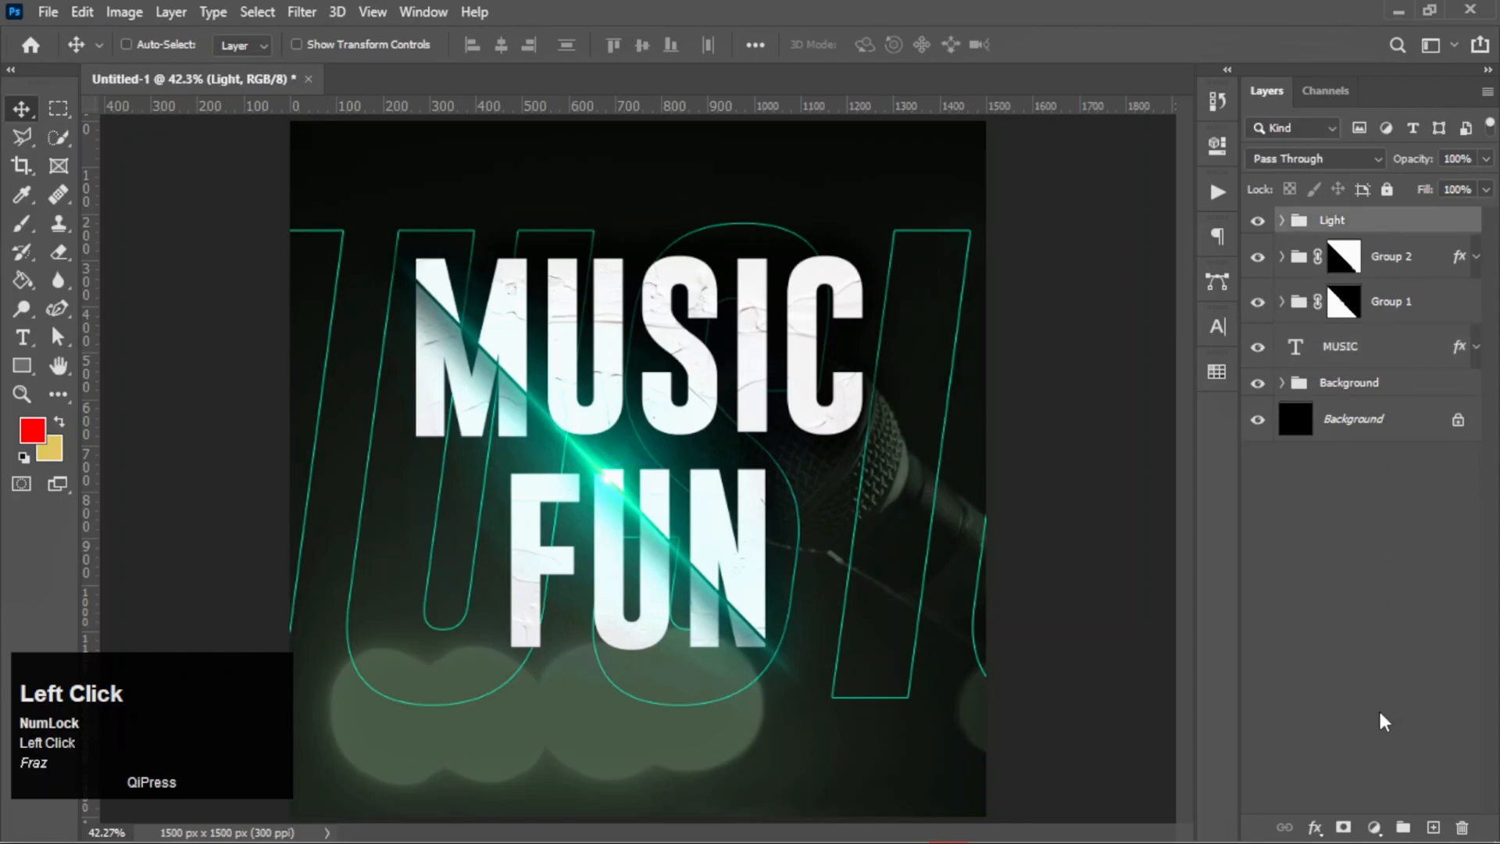
{"action": "left_click", "coordinate": [1376, 826]}
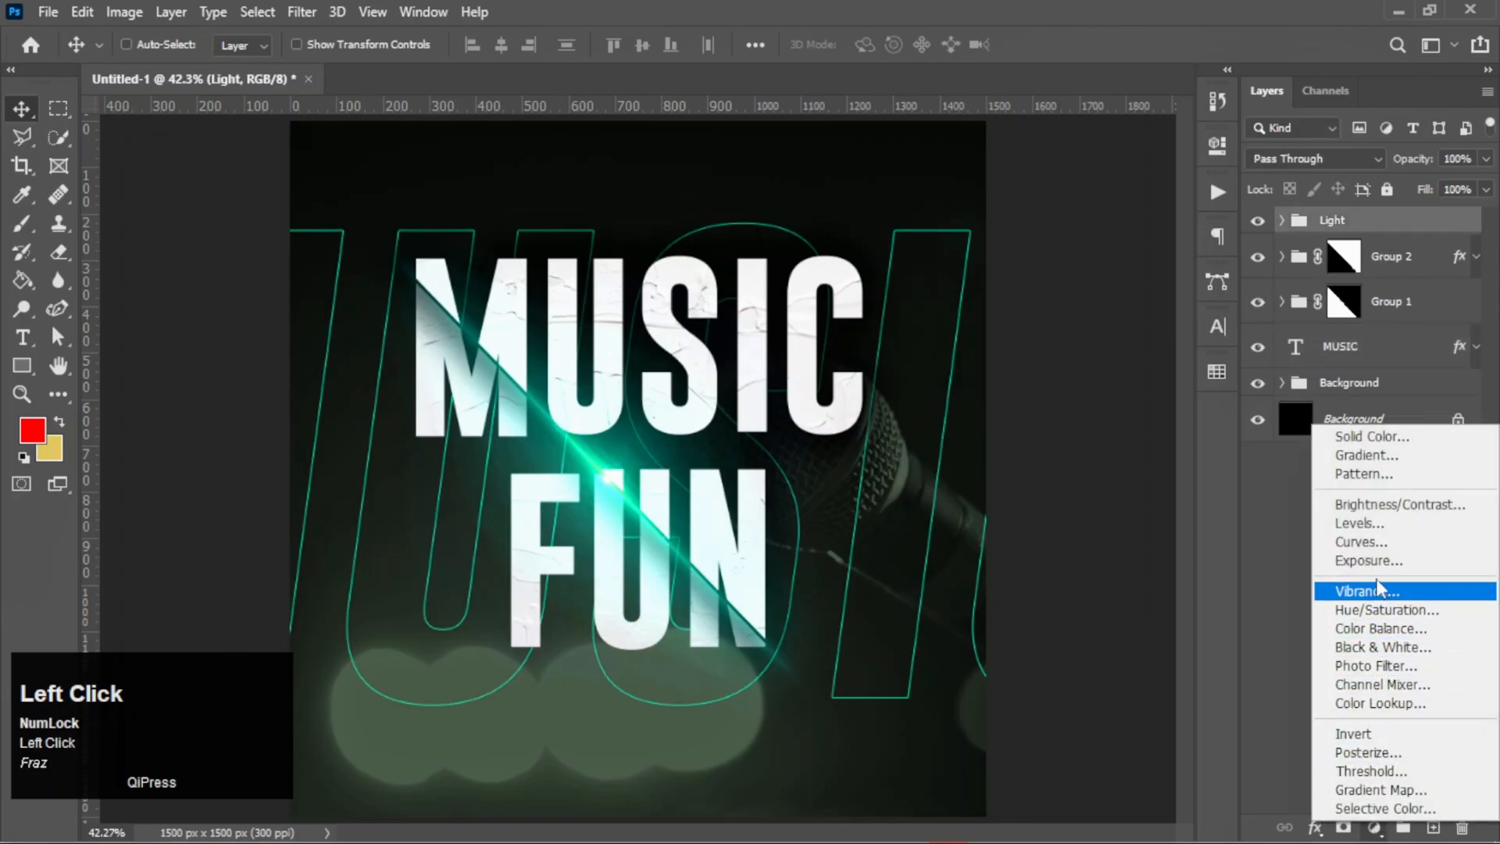
{"action": "left_click", "coordinate": [1372, 544]}
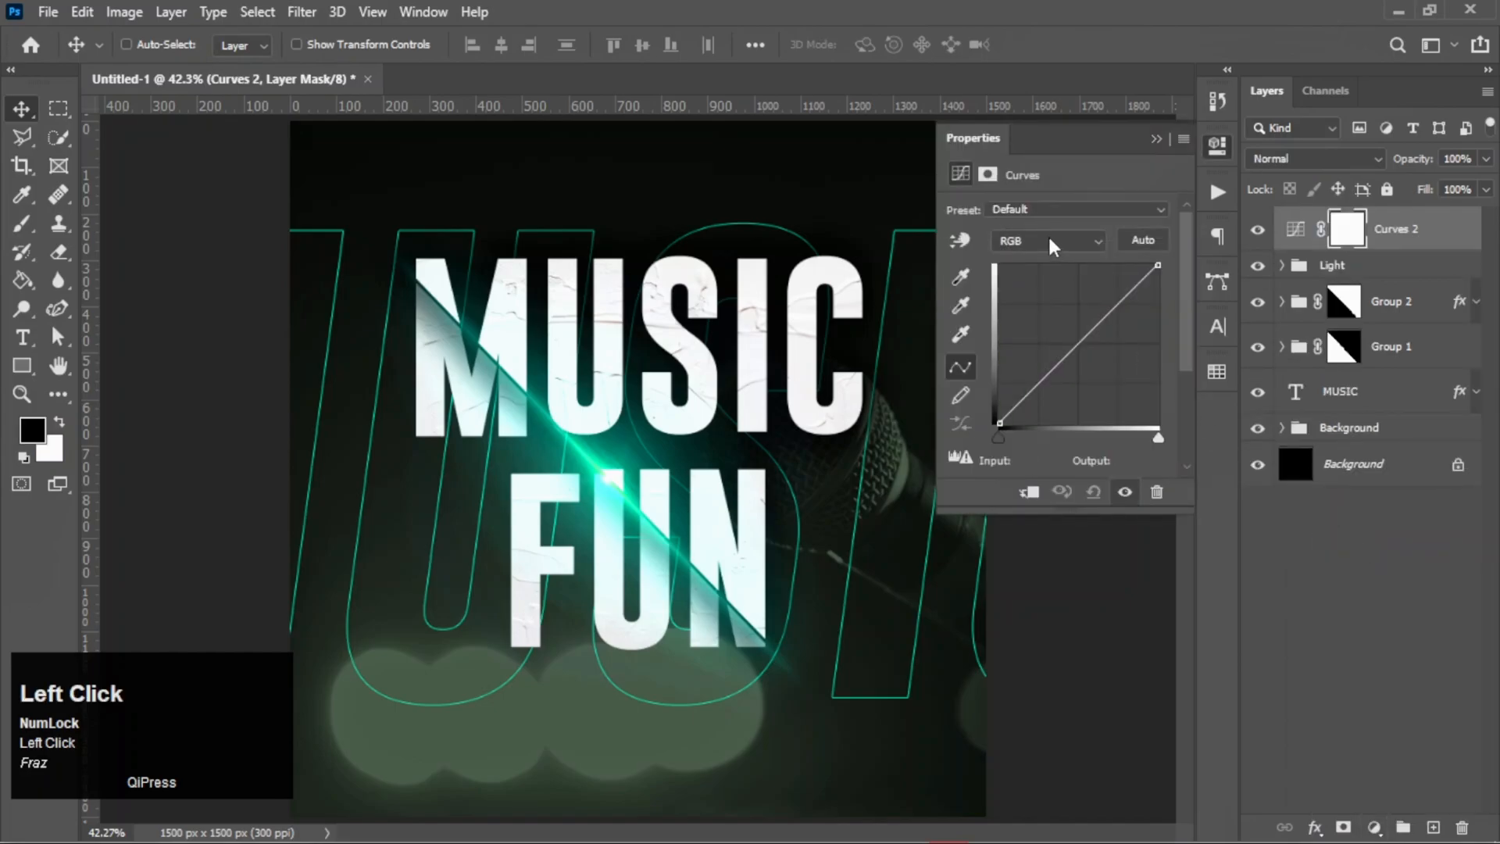
- Raise the midpoint of the new adjustment's Green curve slightly, to input 128 and output 140
{"action": "left_click", "coordinate": [1048, 237]}
{"action": "left_click", "coordinate": [1047, 293]}
{"action": "left_click_drag", "start_coordinate": [1079, 343], "coordinate": [1083, 332]}
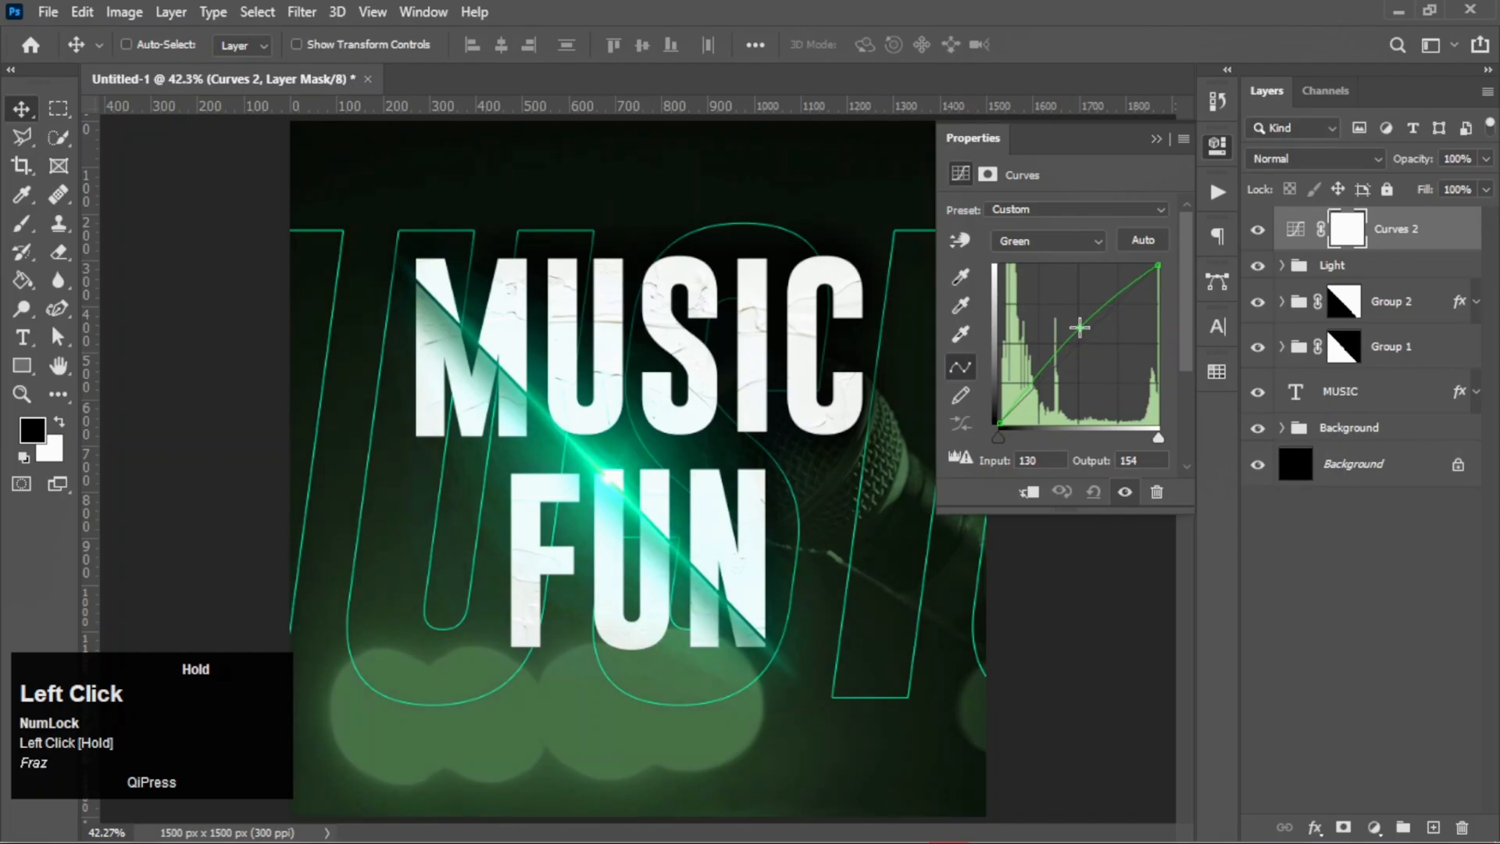
{"action": "left_click_drag", "start_coordinate": [1079, 327], "coordinate": [1079, 336]}
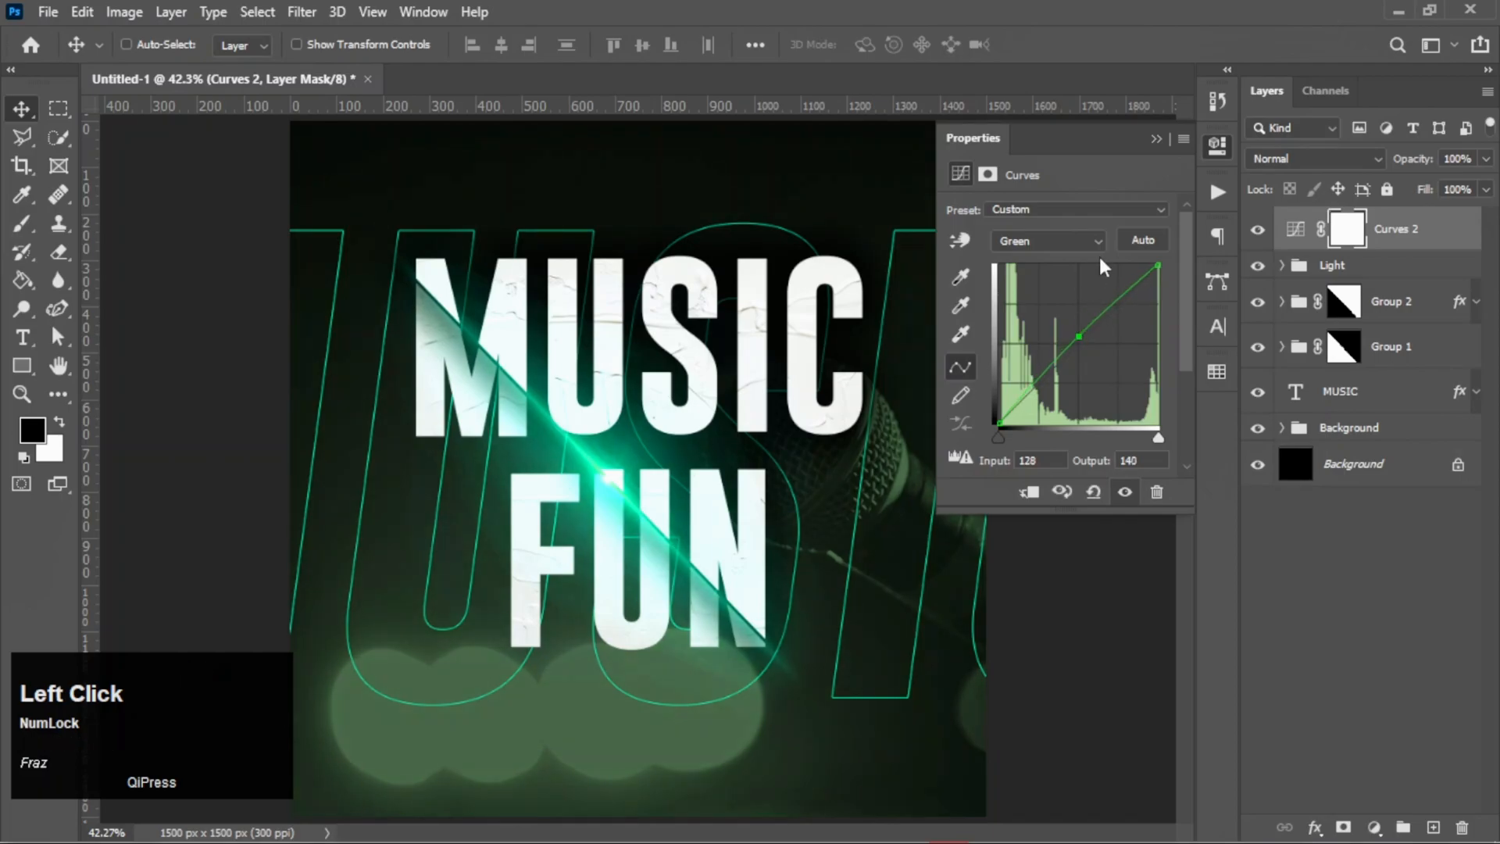
{"action": "left_click", "coordinate": [1155, 138]}
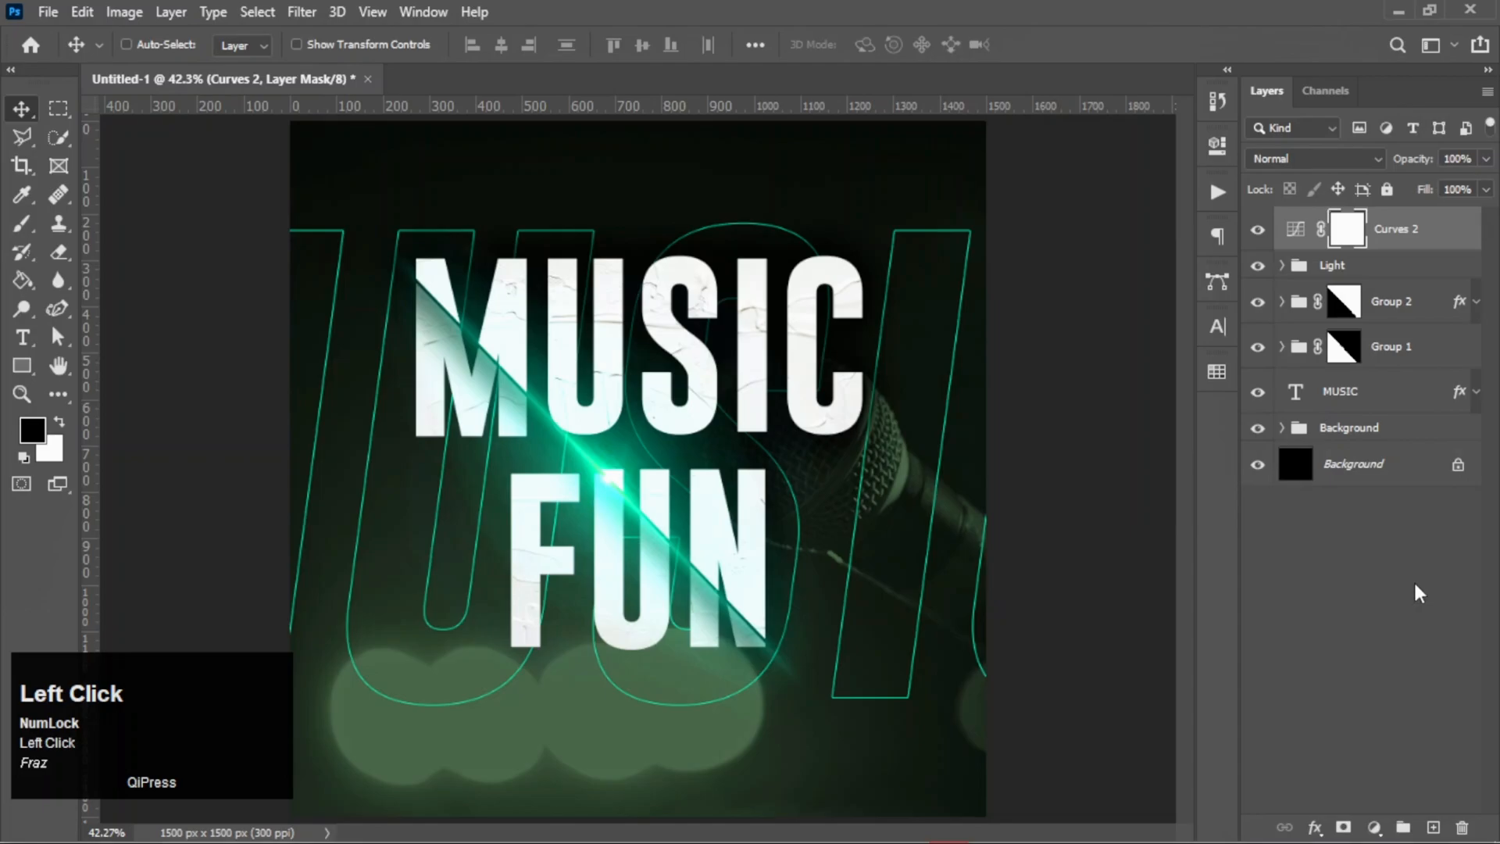
{"action": "key", "text": "ctrl+0"}
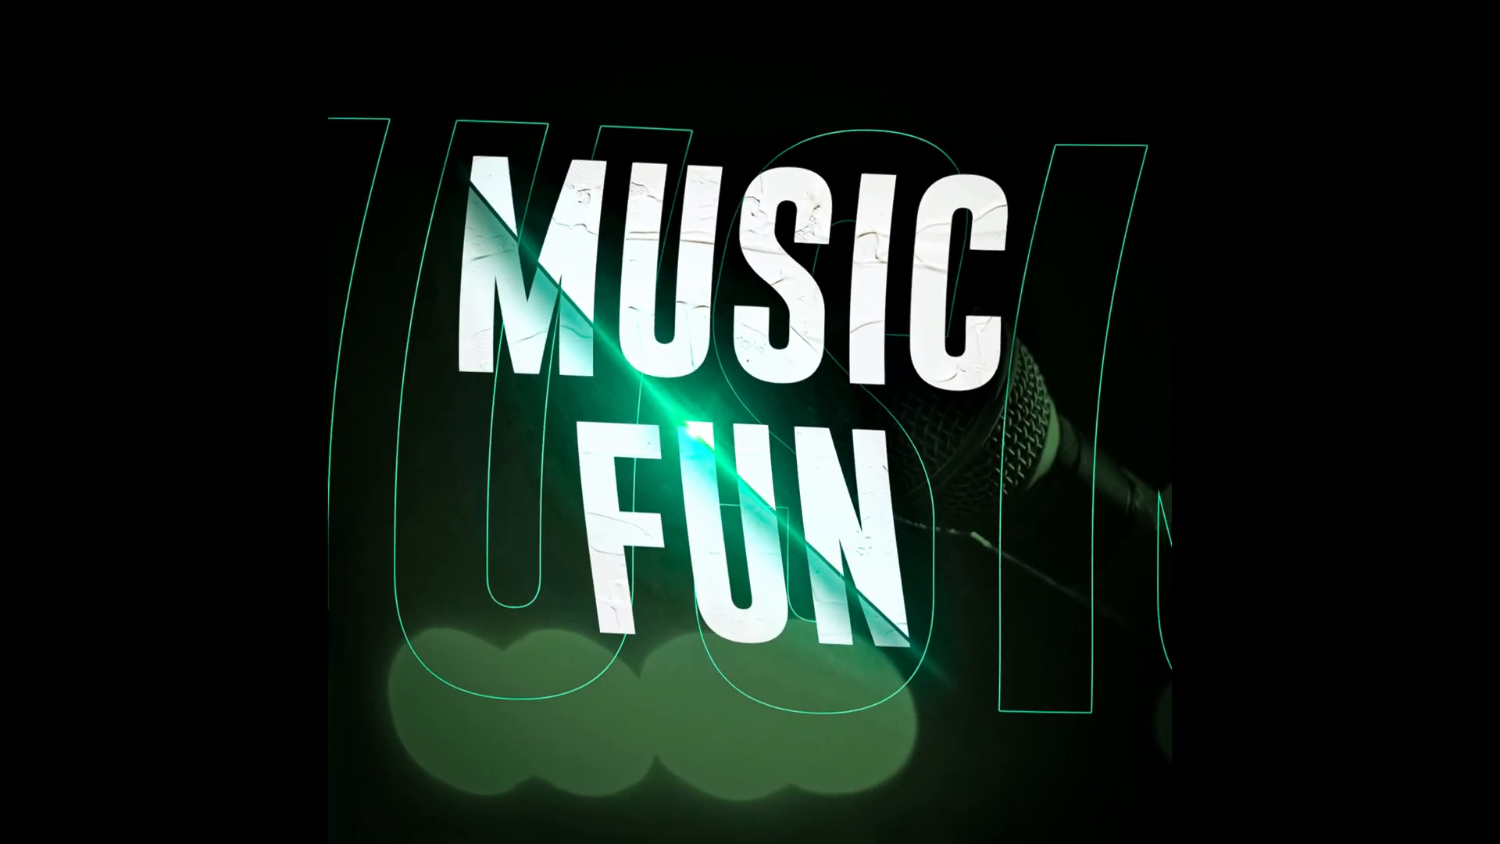